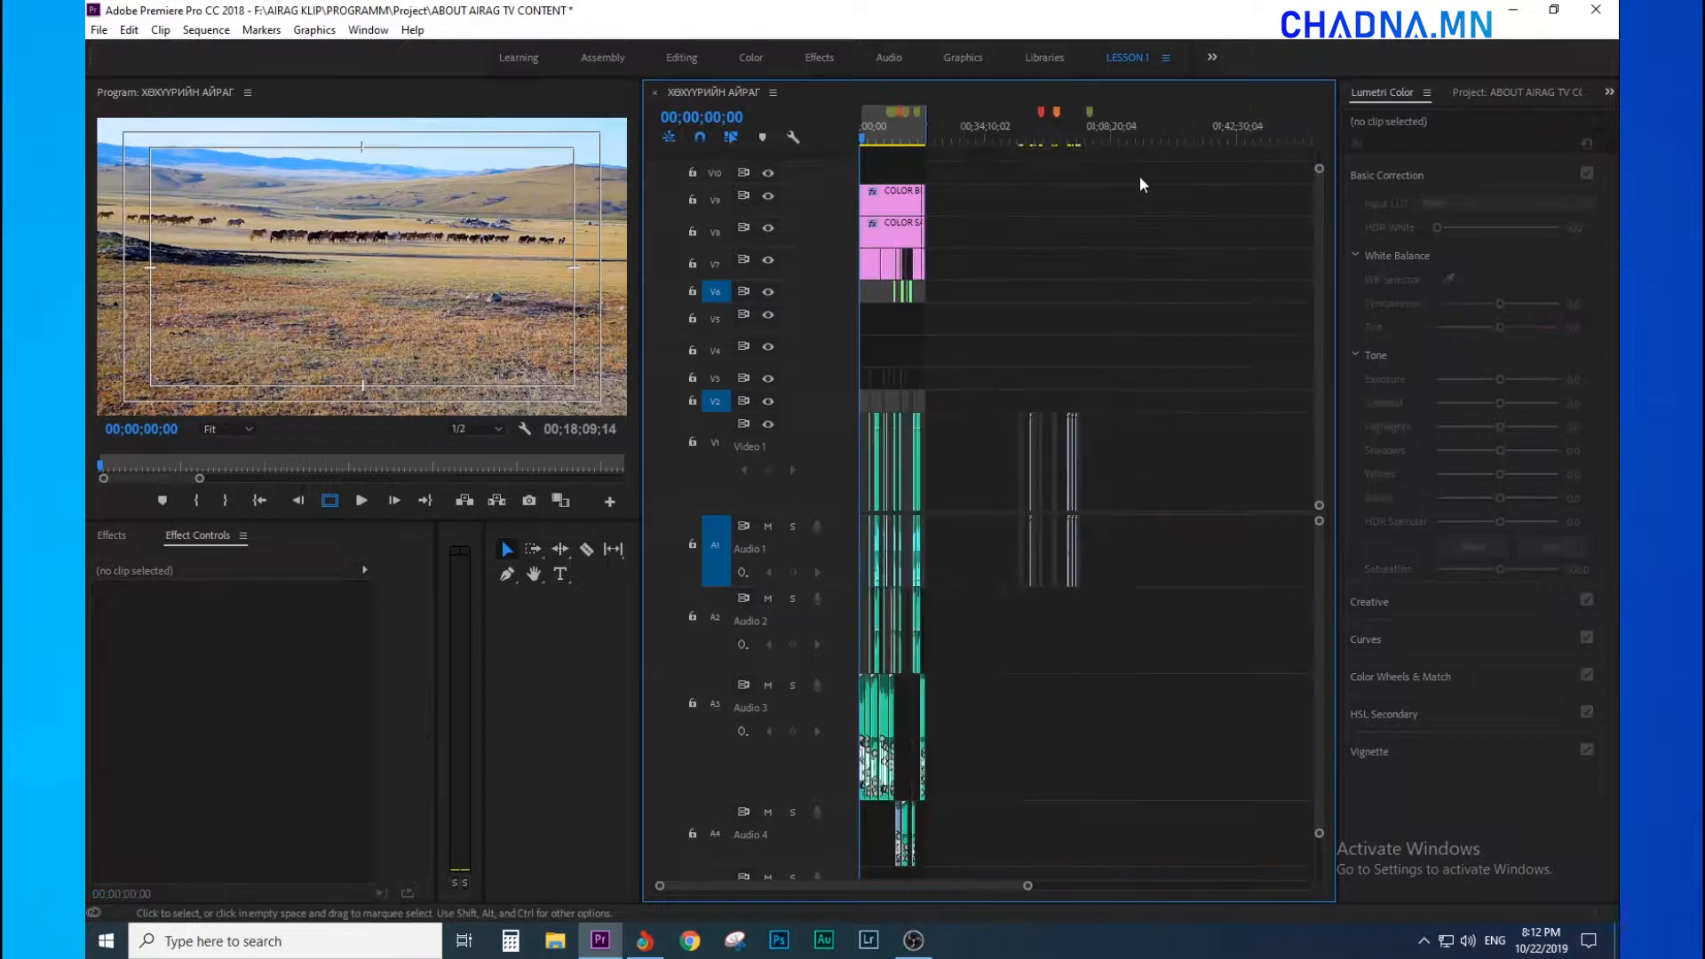
{"action": "left_click", "coordinate": [1017, 133]}
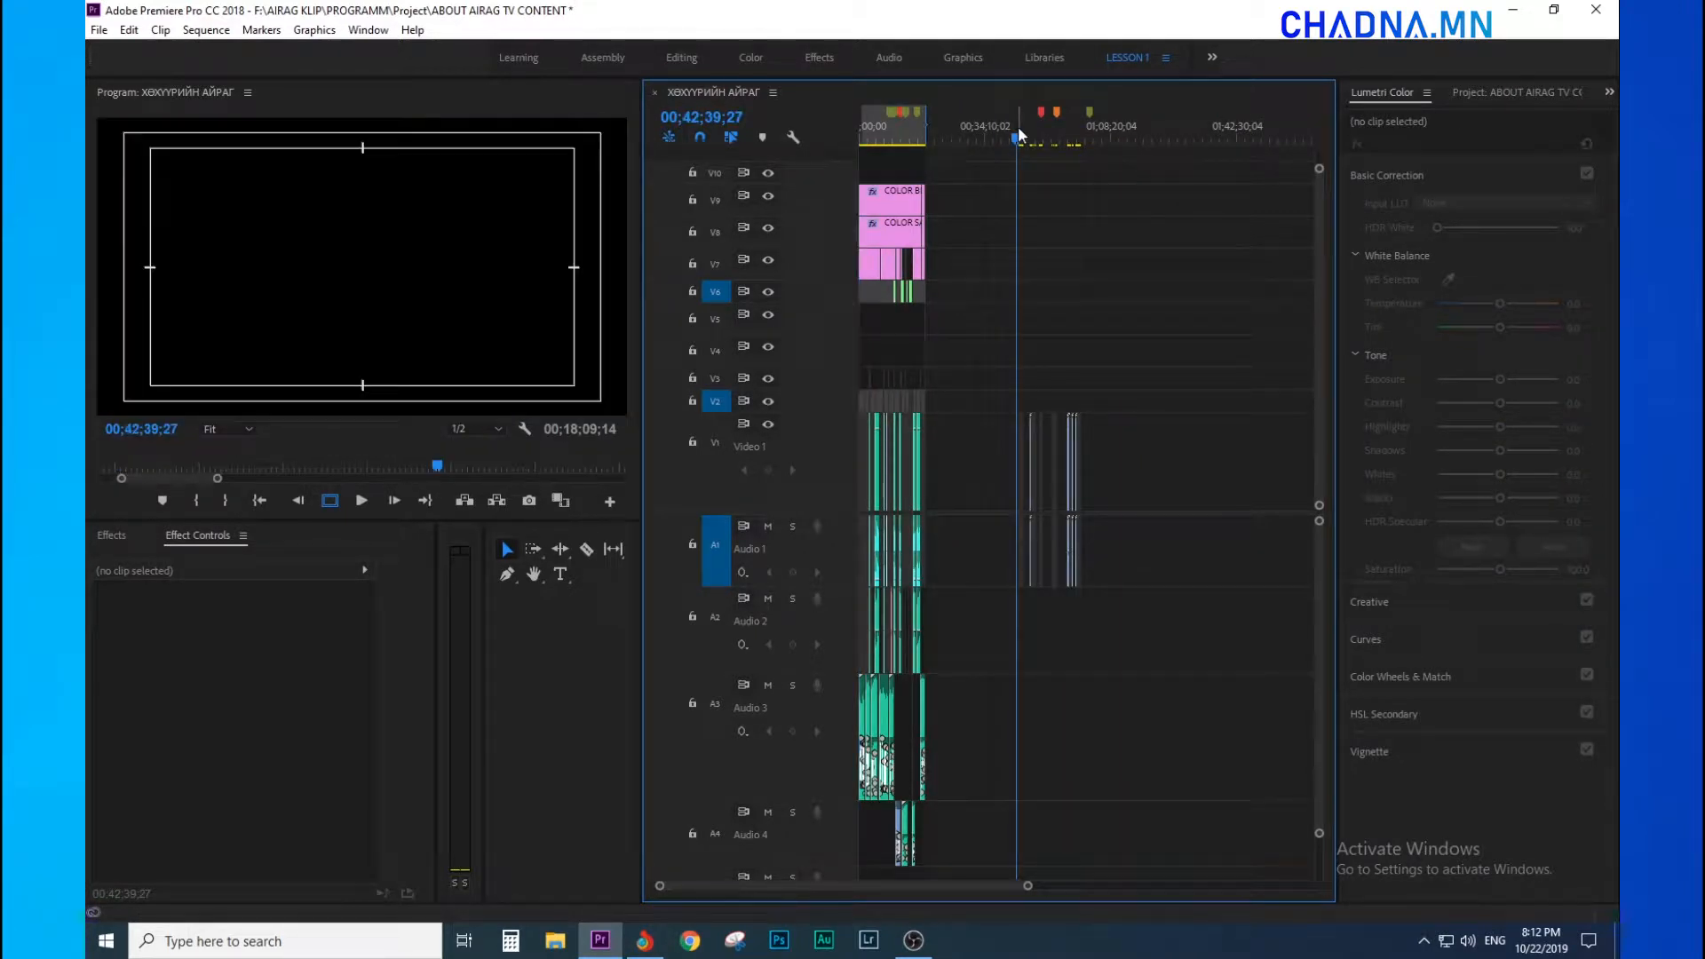
{"action": "left_click", "coordinate": [1616, 941]}
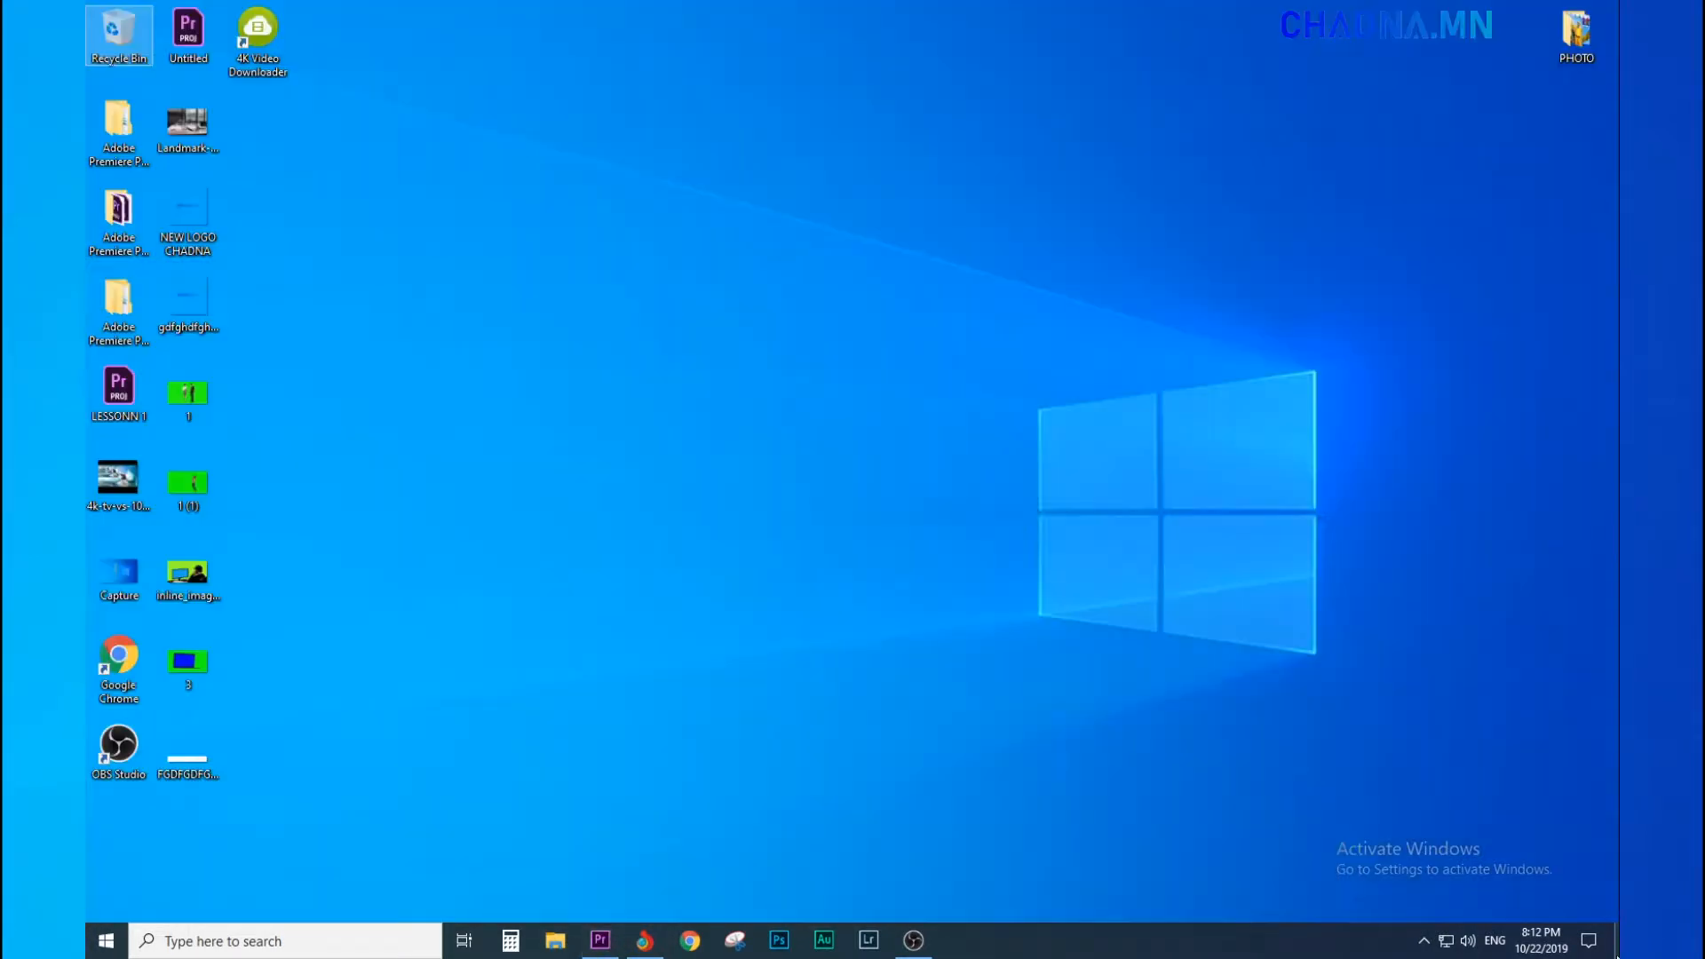
{"action": "left_click_drag", "start_coordinate": [187, 125], "coordinate": [1147, 119]}
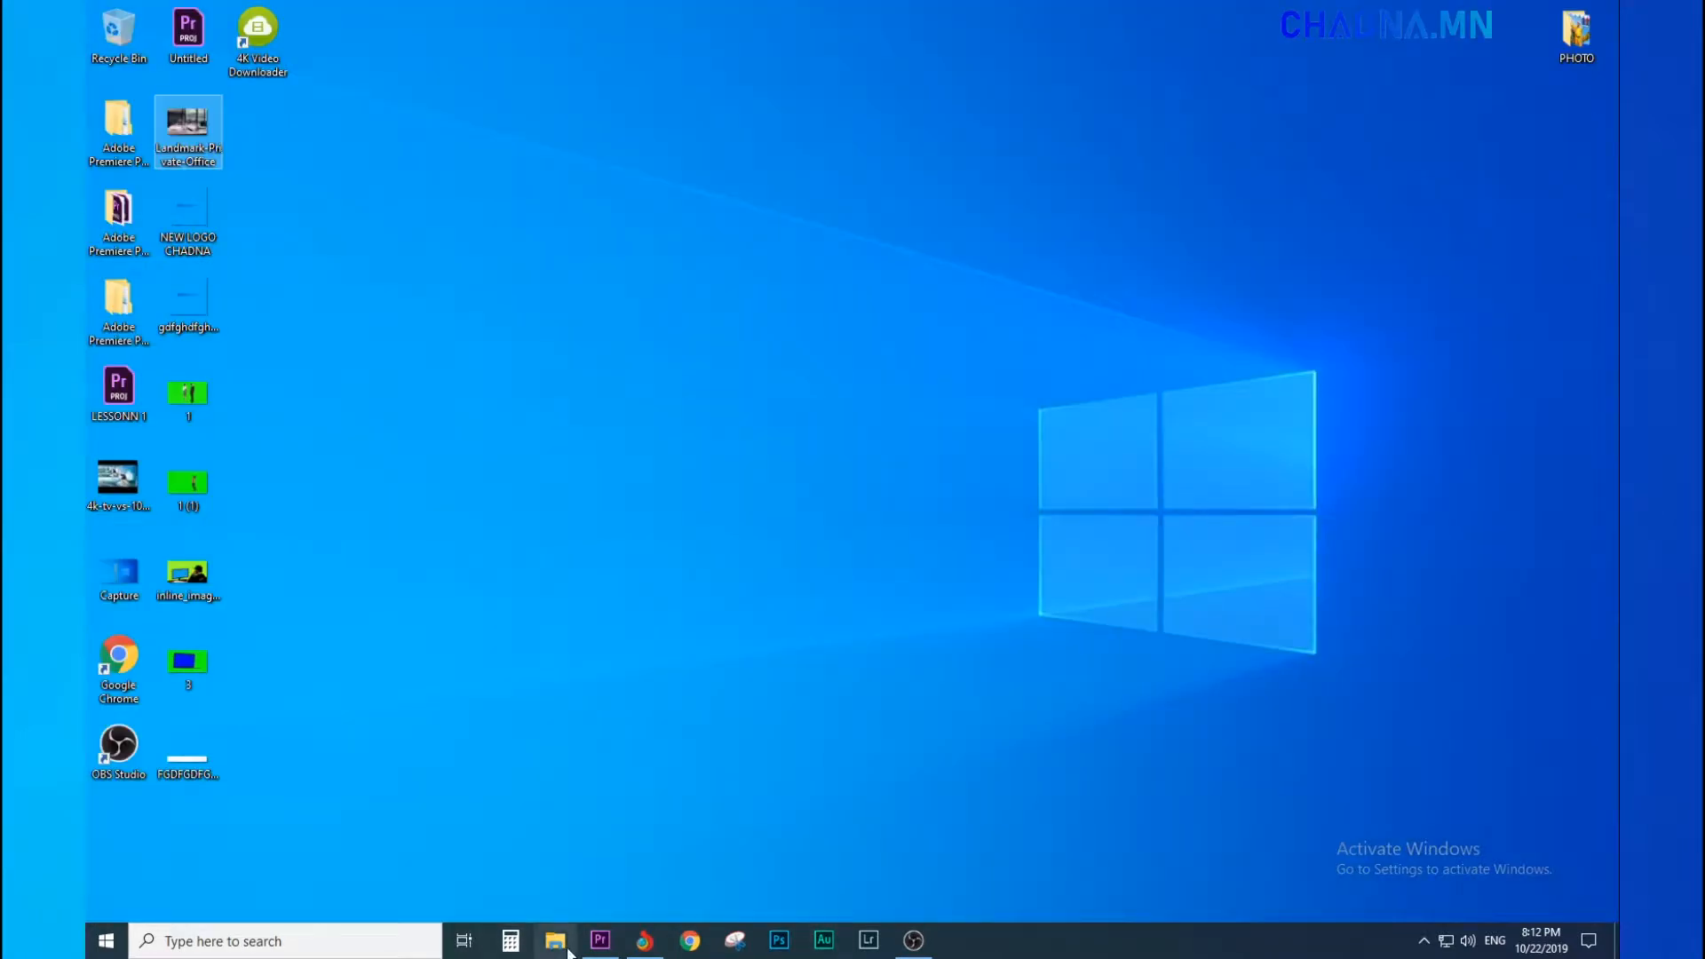
- Switch to File Explorer and check the free space on the drives under This PC
{"action": "left_click", "coordinate": [569, 946]}
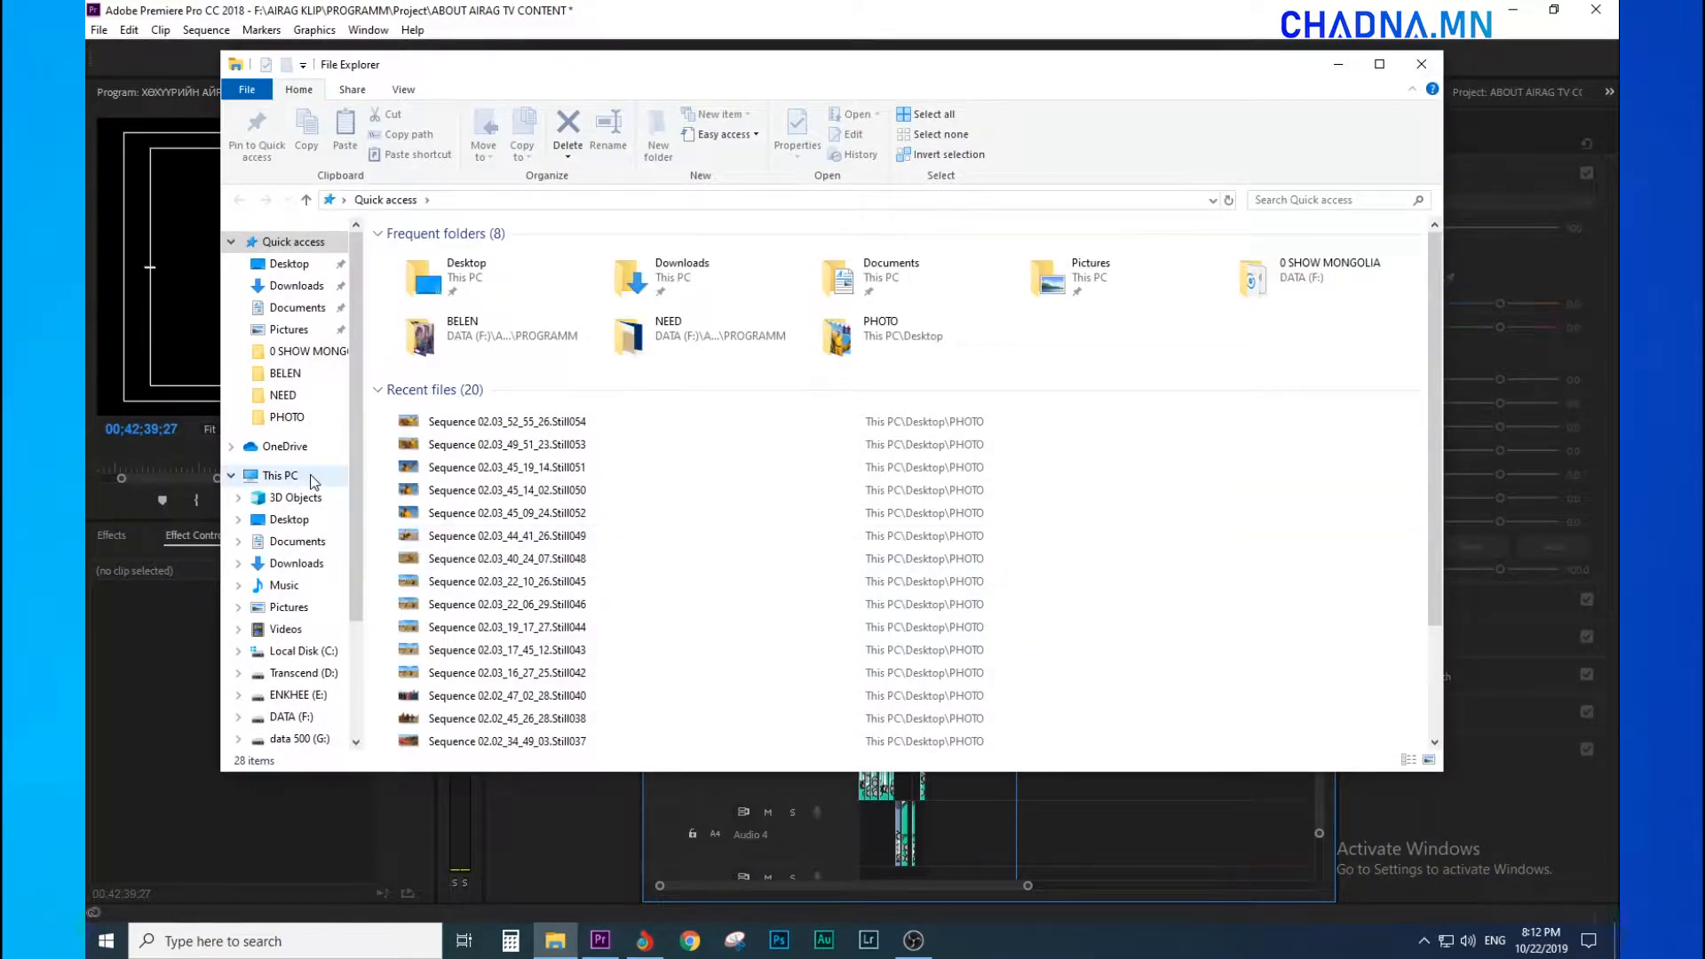
{"action": "left_click", "coordinate": [312, 476]}
{"action": "double_click", "coordinate": [1158, 401]}
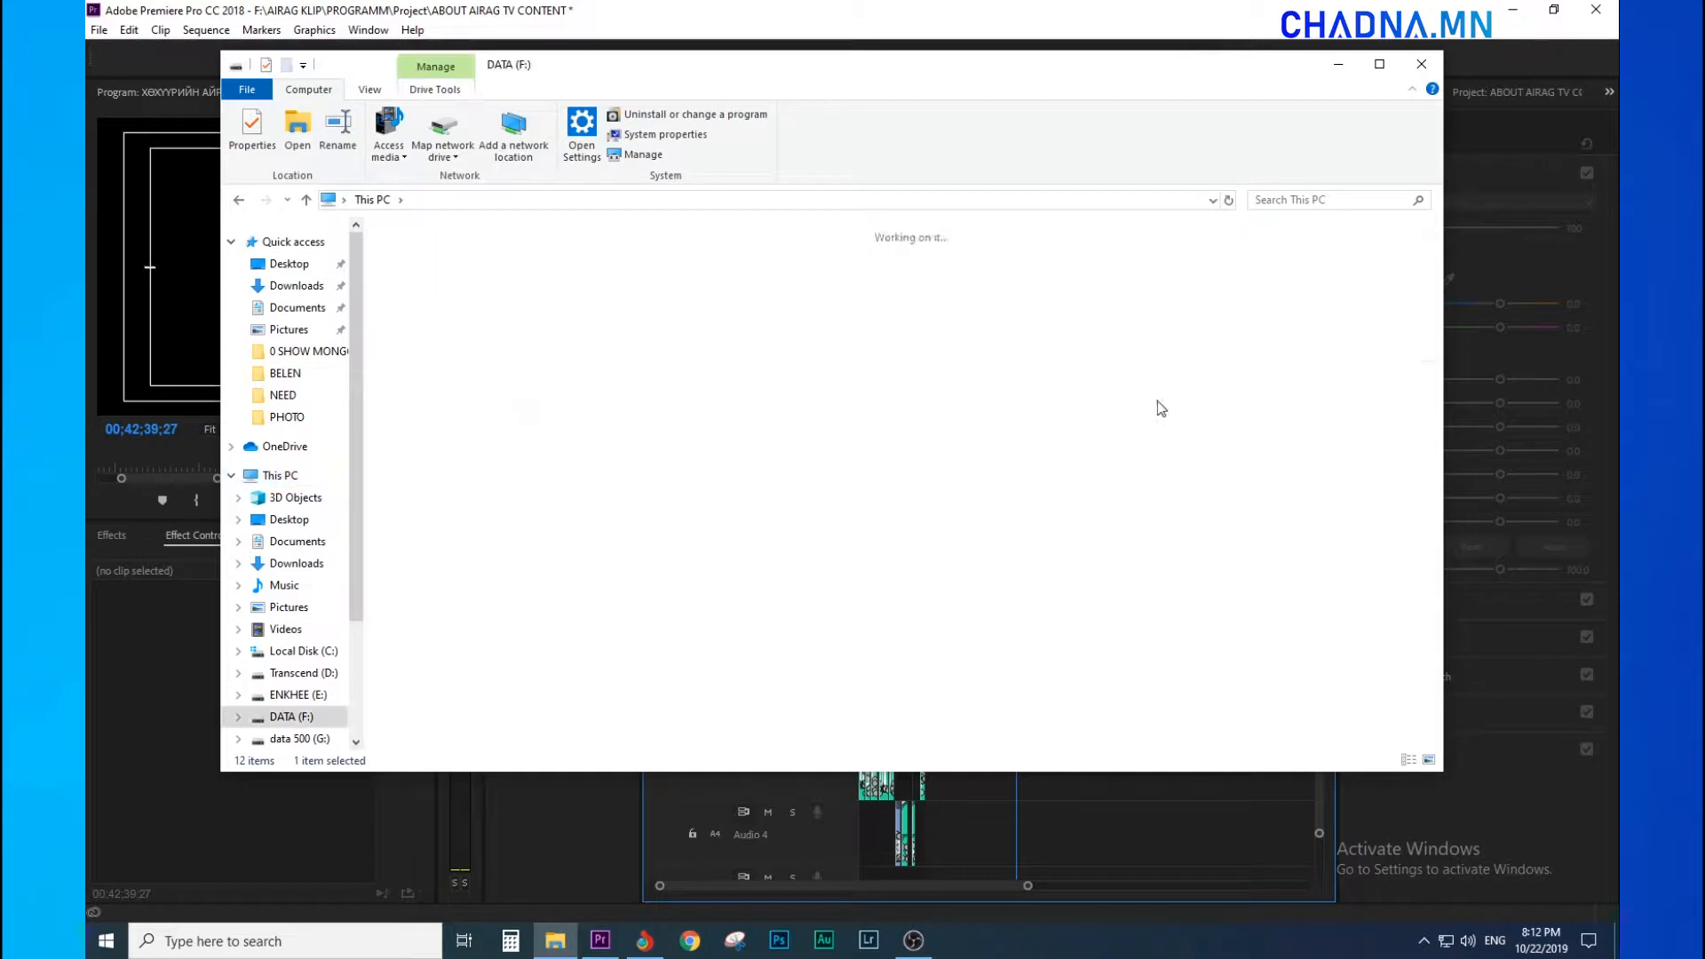
{"action": "left_click", "coordinate": [240, 202]}
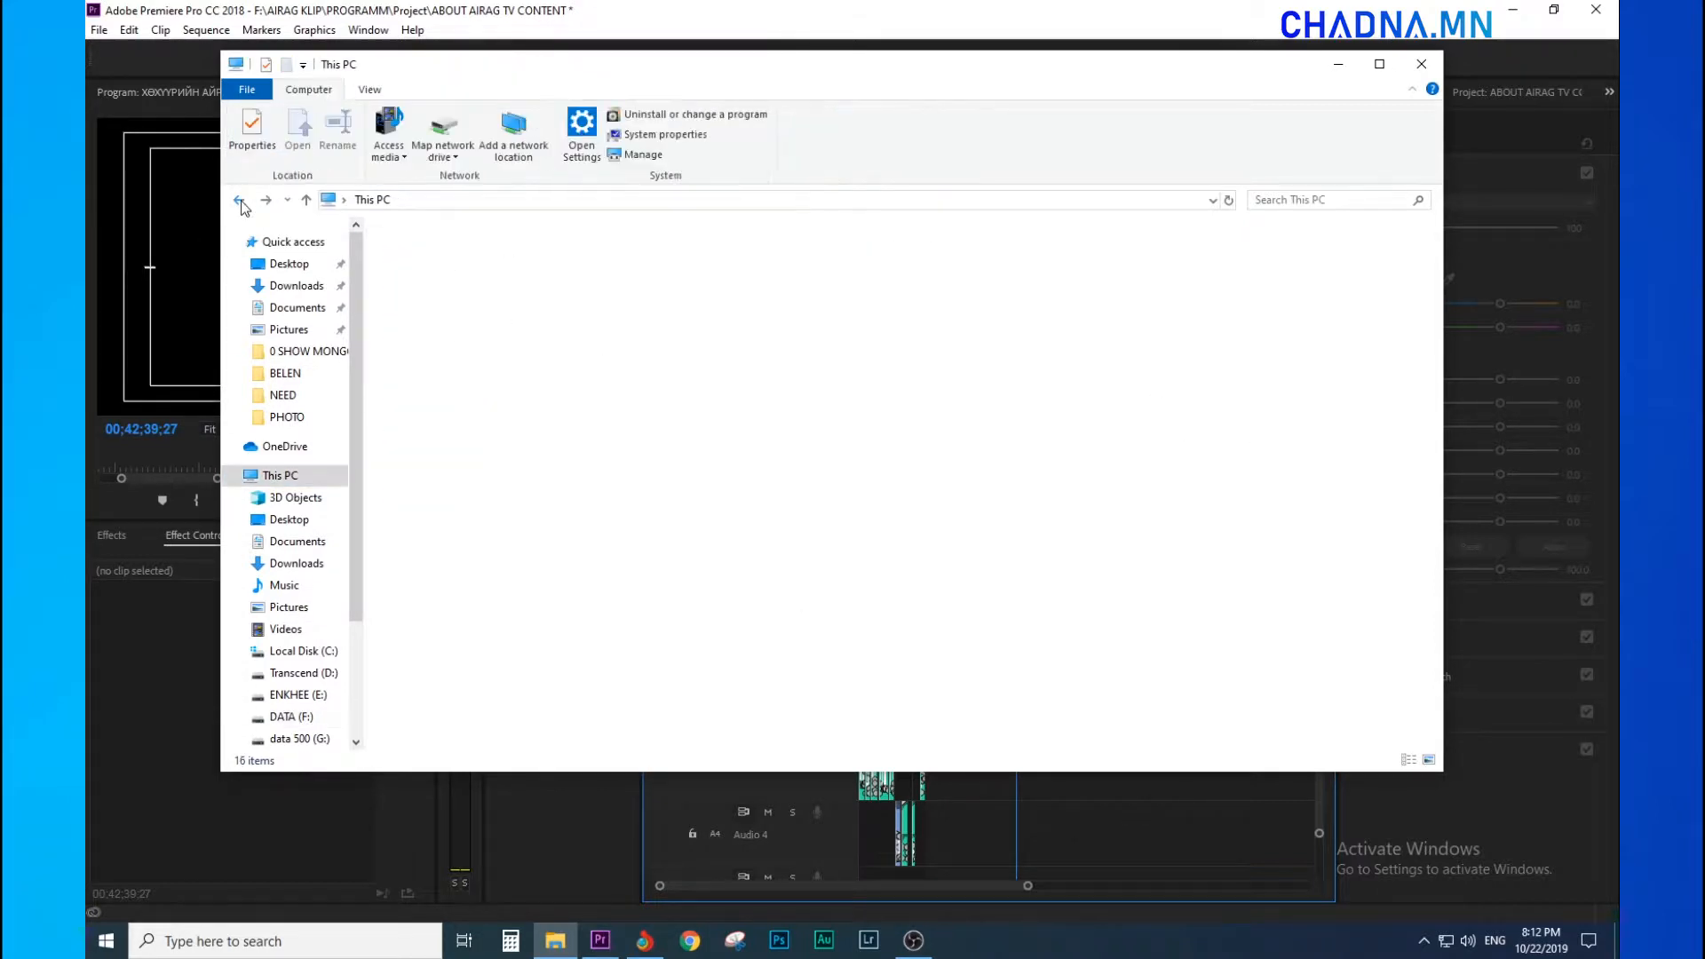
{"action": "left_click", "coordinate": [968, 404]}
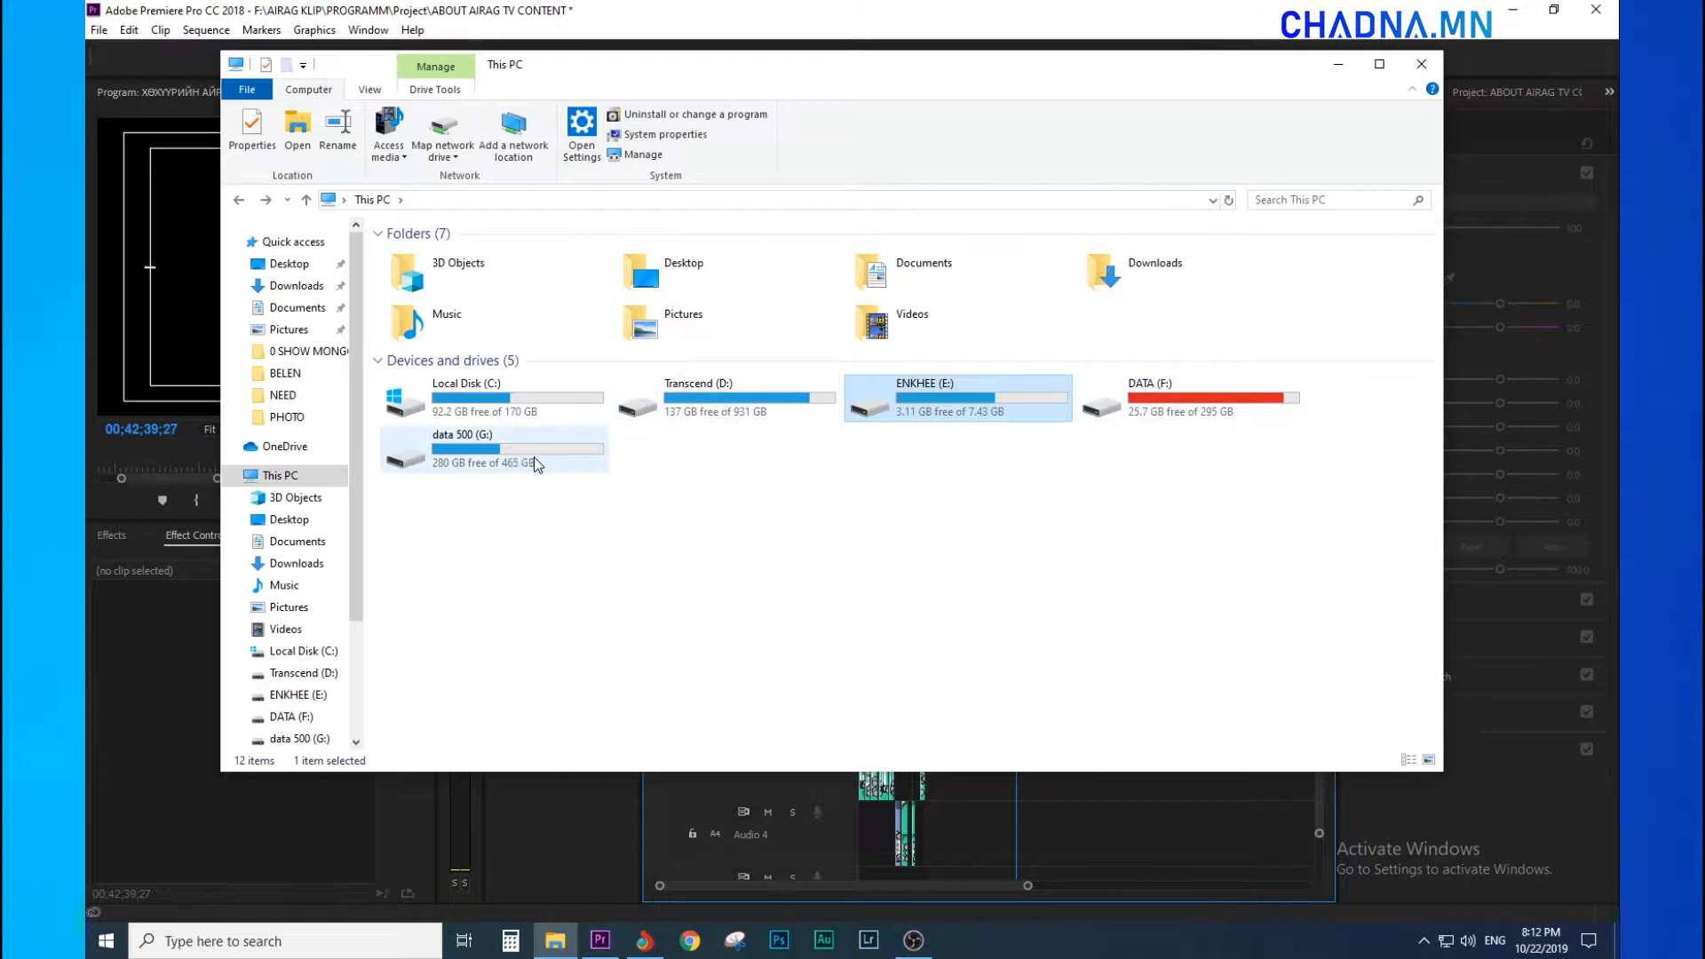
{"action": "key", "text": "alt+Tab"}
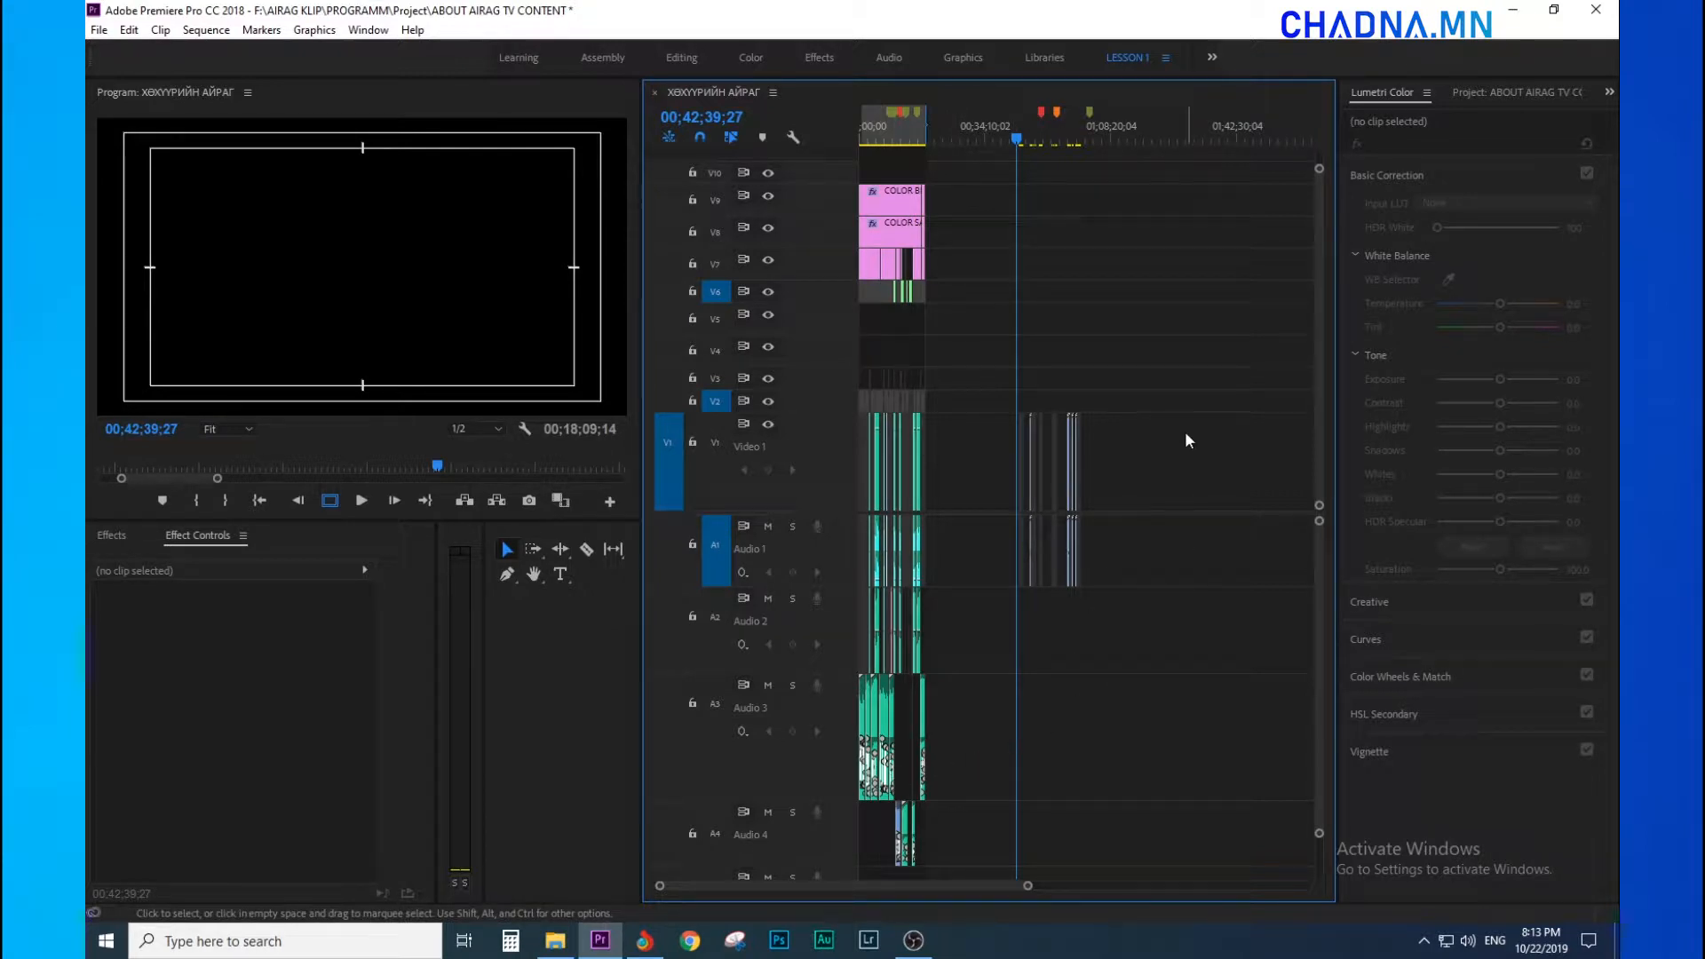
- Examine the edited clips and audio of the sequence up close around 00;07;48;25
{"action": "left_click_drag", "start_coordinate": [990, 214], "coordinate": [1078, 297]}
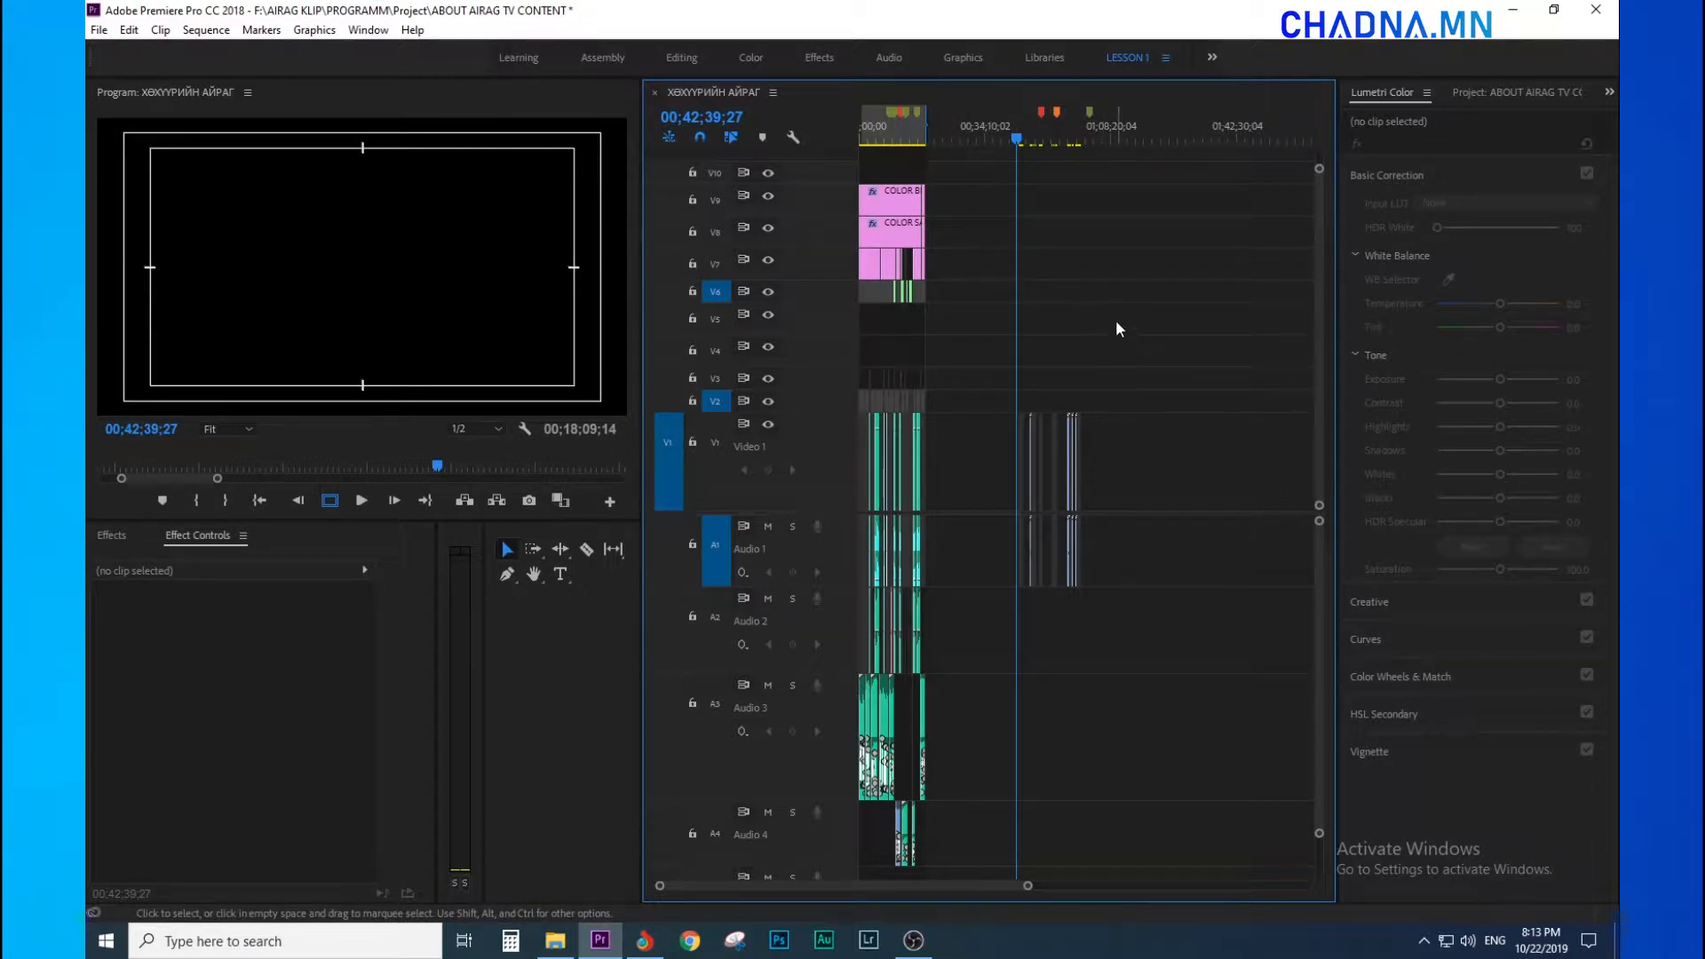
{"action": "left_click", "coordinate": [884, 136]}
{"action": "key", "text": "equal"}
{"action": "key", "text": "equal"}
{"action": "key", "text": "equal"}
{"action": "key", "text": "equal"}
{"action": "key", "text": "equal"}
{"action": "key", "text": "equal"}
{"action": "key", "text": "equal"}
{"action": "key", "text": "equal"}
{"action": "key", "text": "minus"}
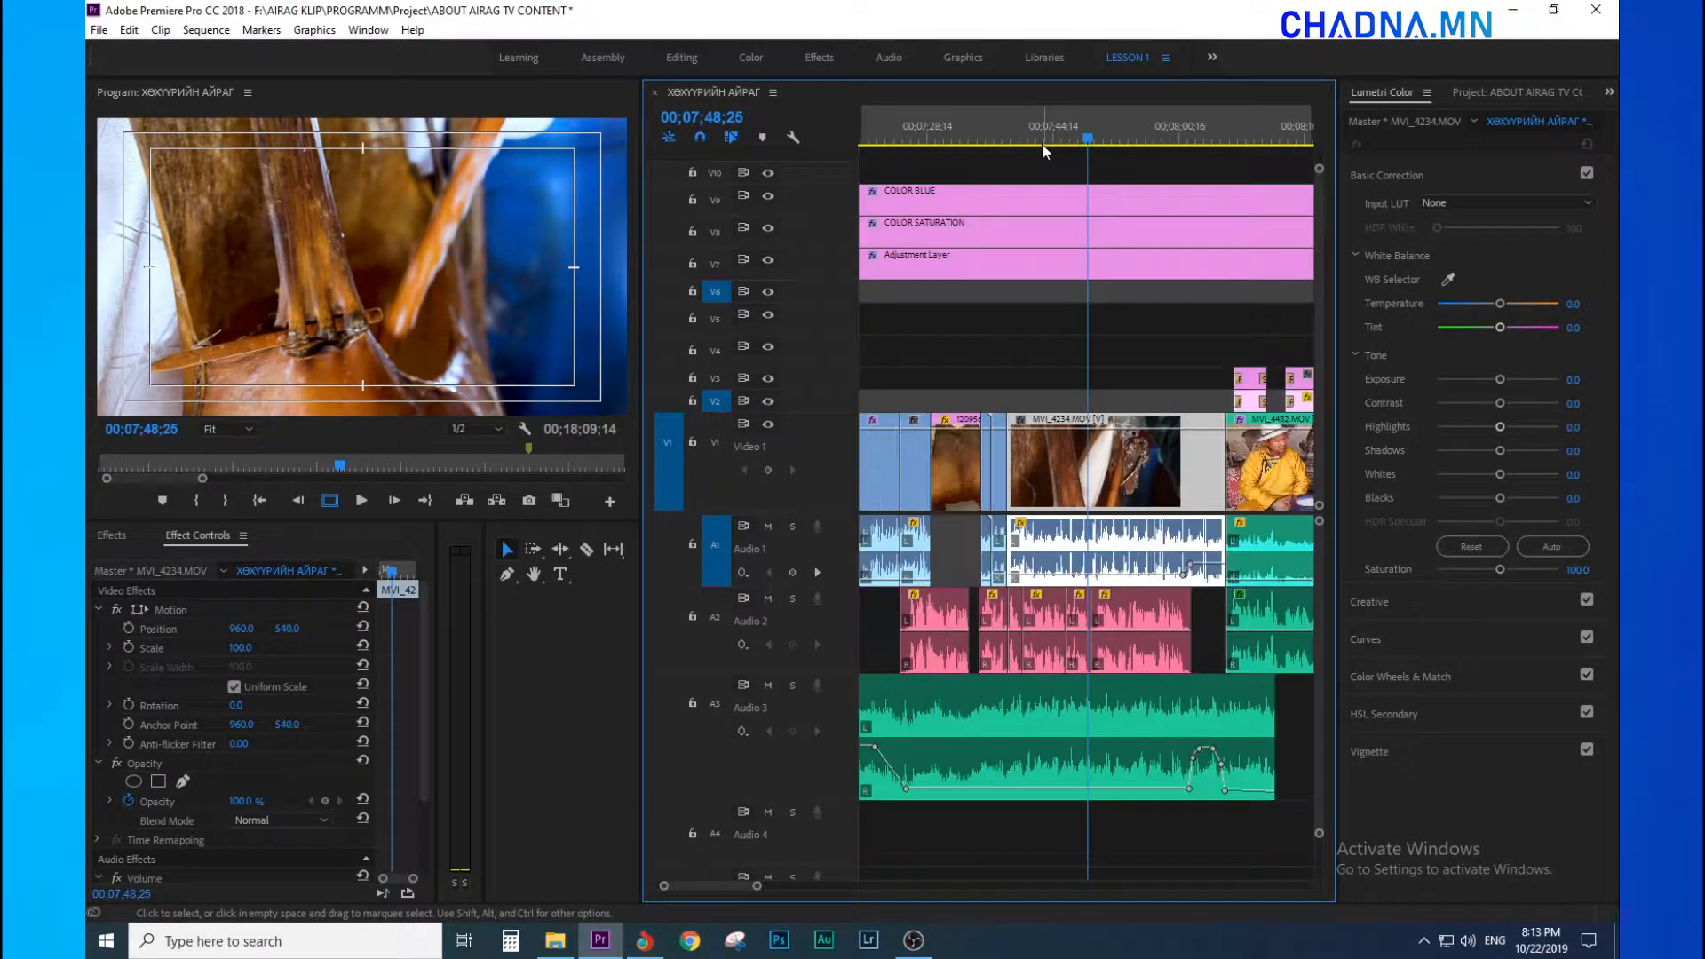
- Examine the full extent of the sequence and the clips placed far along the timeline around 11;29;09;15
{"action": "left_click_drag", "start_coordinate": [1088, 142], "coordinate": [1100, 146]}
{"action": "key", "text": "minus"}
{"action": "key", "text": "minus"}
{"action": "key", "text": "minus"}
{"action": "key", "text": "minus"}
{"action": "key", "text": "minus"}
{"action": "key", "text": "minus"}
{"action": "key", "text": "minus"}
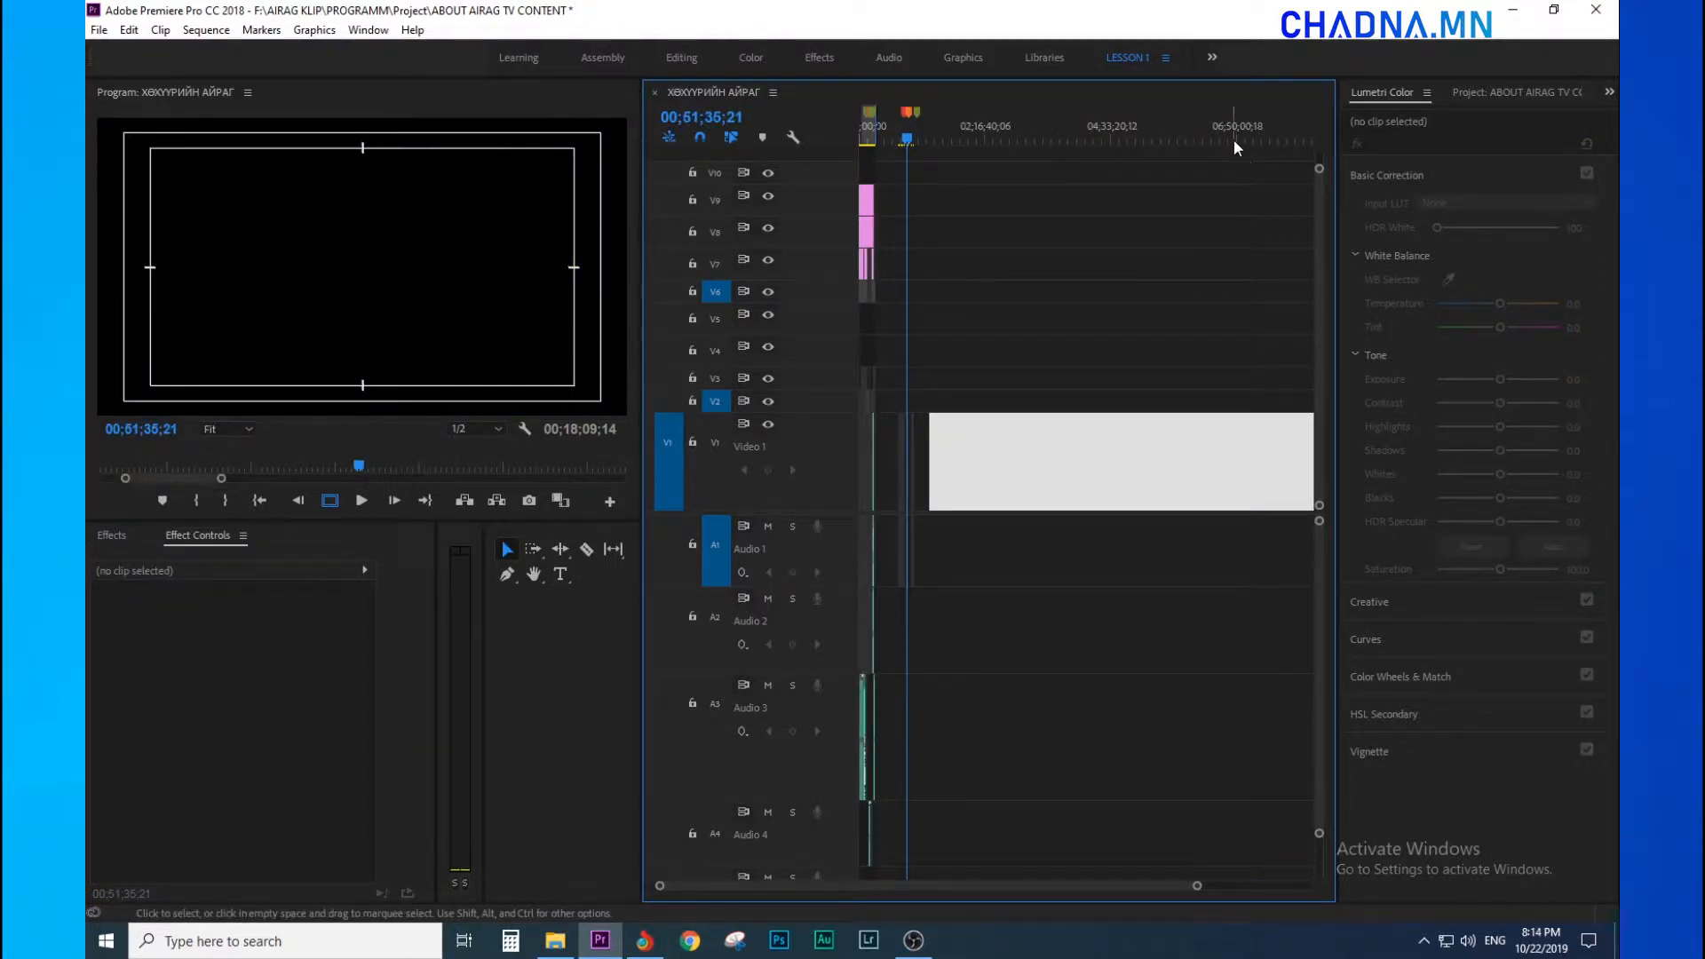
{"action": "key", "text": "backslash"}
{"action": "left_click", "coordinate": [1177, 135]}
{"action": "key", "text": "equal"}
{"action": "key", "text": "equal"}
{"action": "key", "text": "equal"}
{"action": "key", "text": "equal"}
{"action": "key", "text": "equal"}
{"action": "key", "text": "equal"}
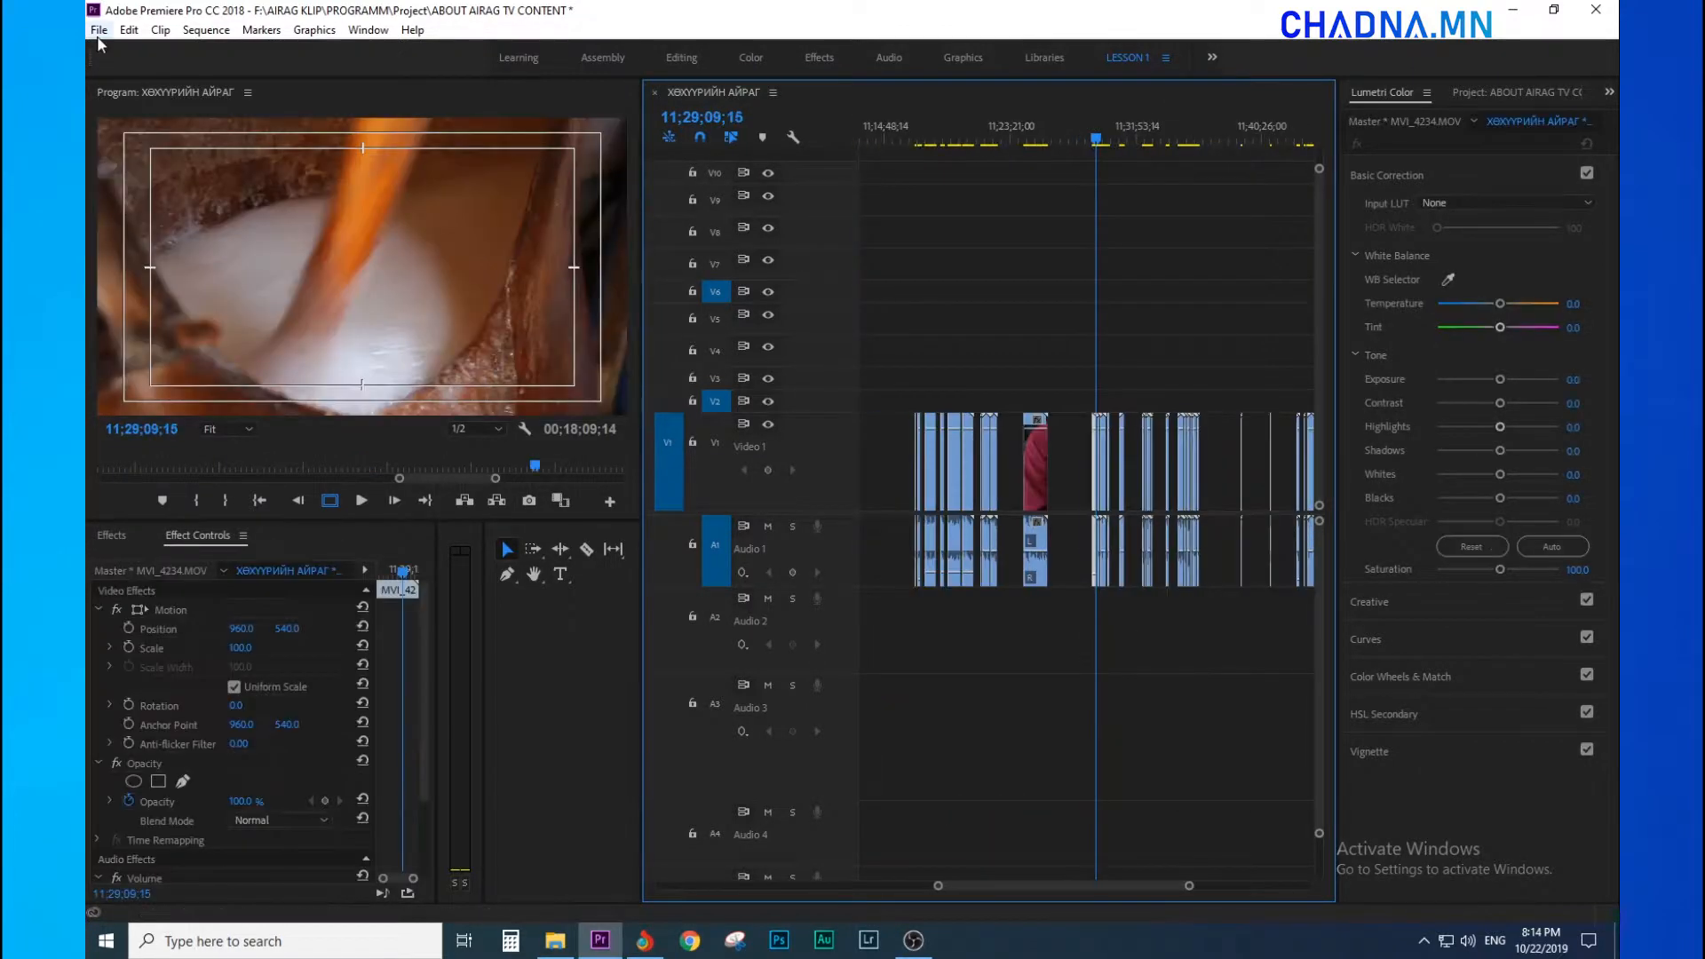
- Open the Project Manager and include both Sequence 02 and ХӨХҮҮРИЙН АЙРАГ
{"action": "left_click", "coordinate": [99, 29]}
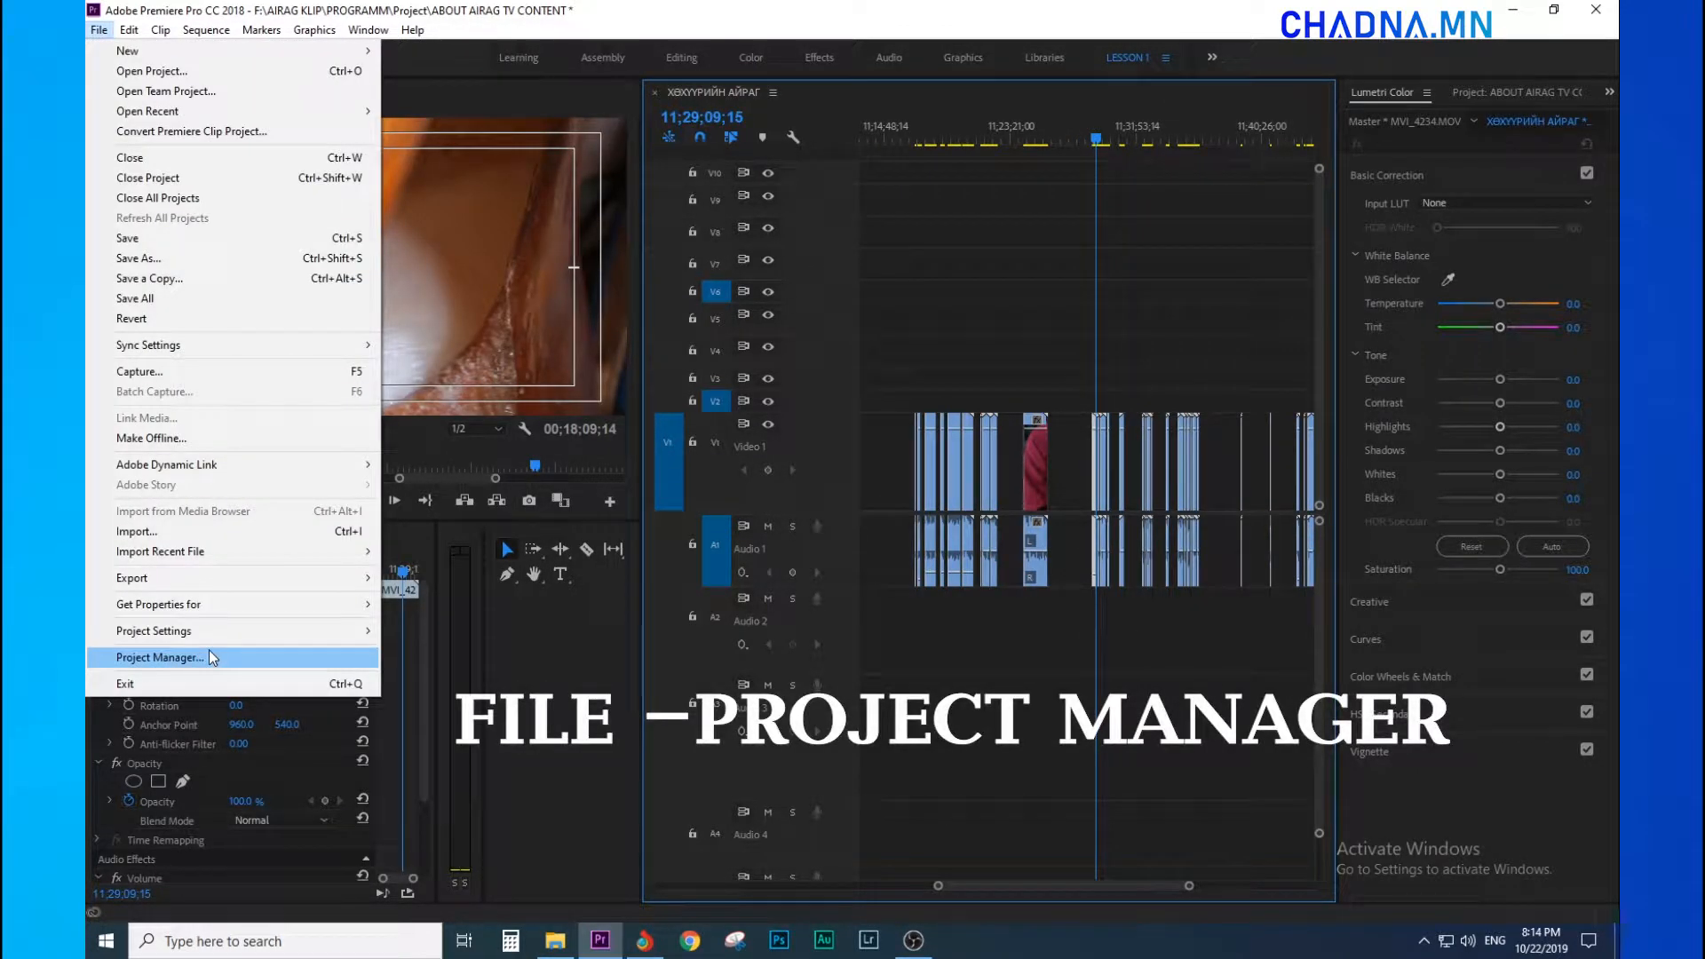
{"action": "left_click", "coordinate": [196, 664]}
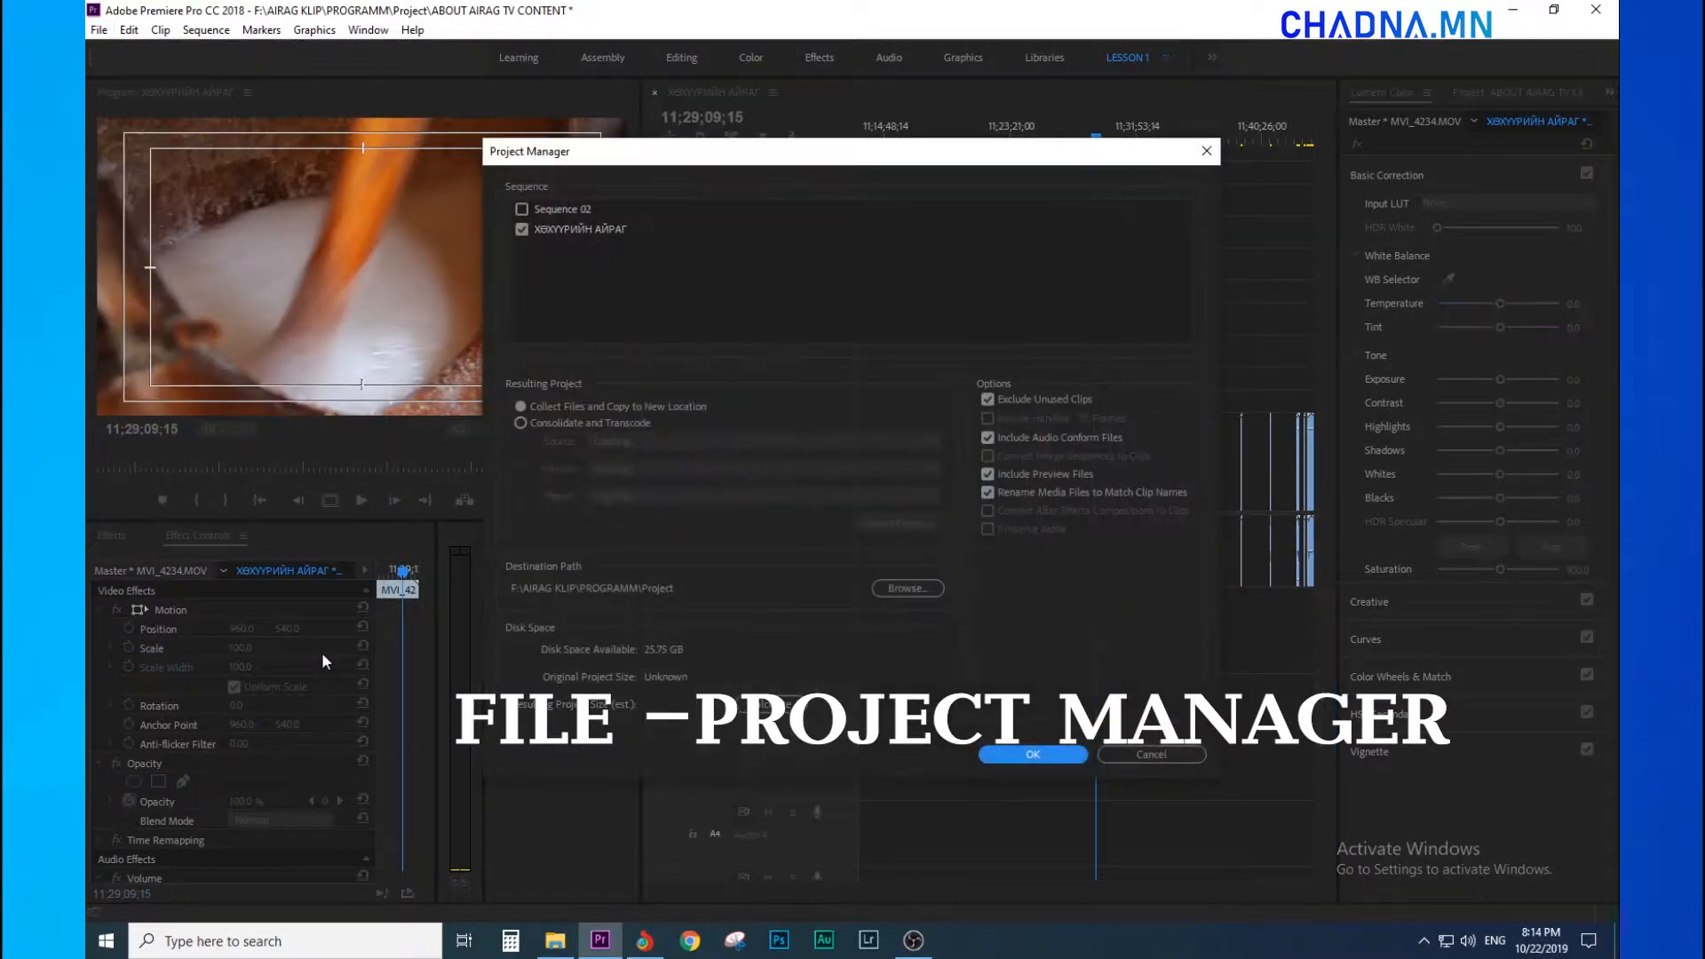
{"action": "left_click_drag", "start_coordinate": [775, 258], "coordinate": [783, 196]}
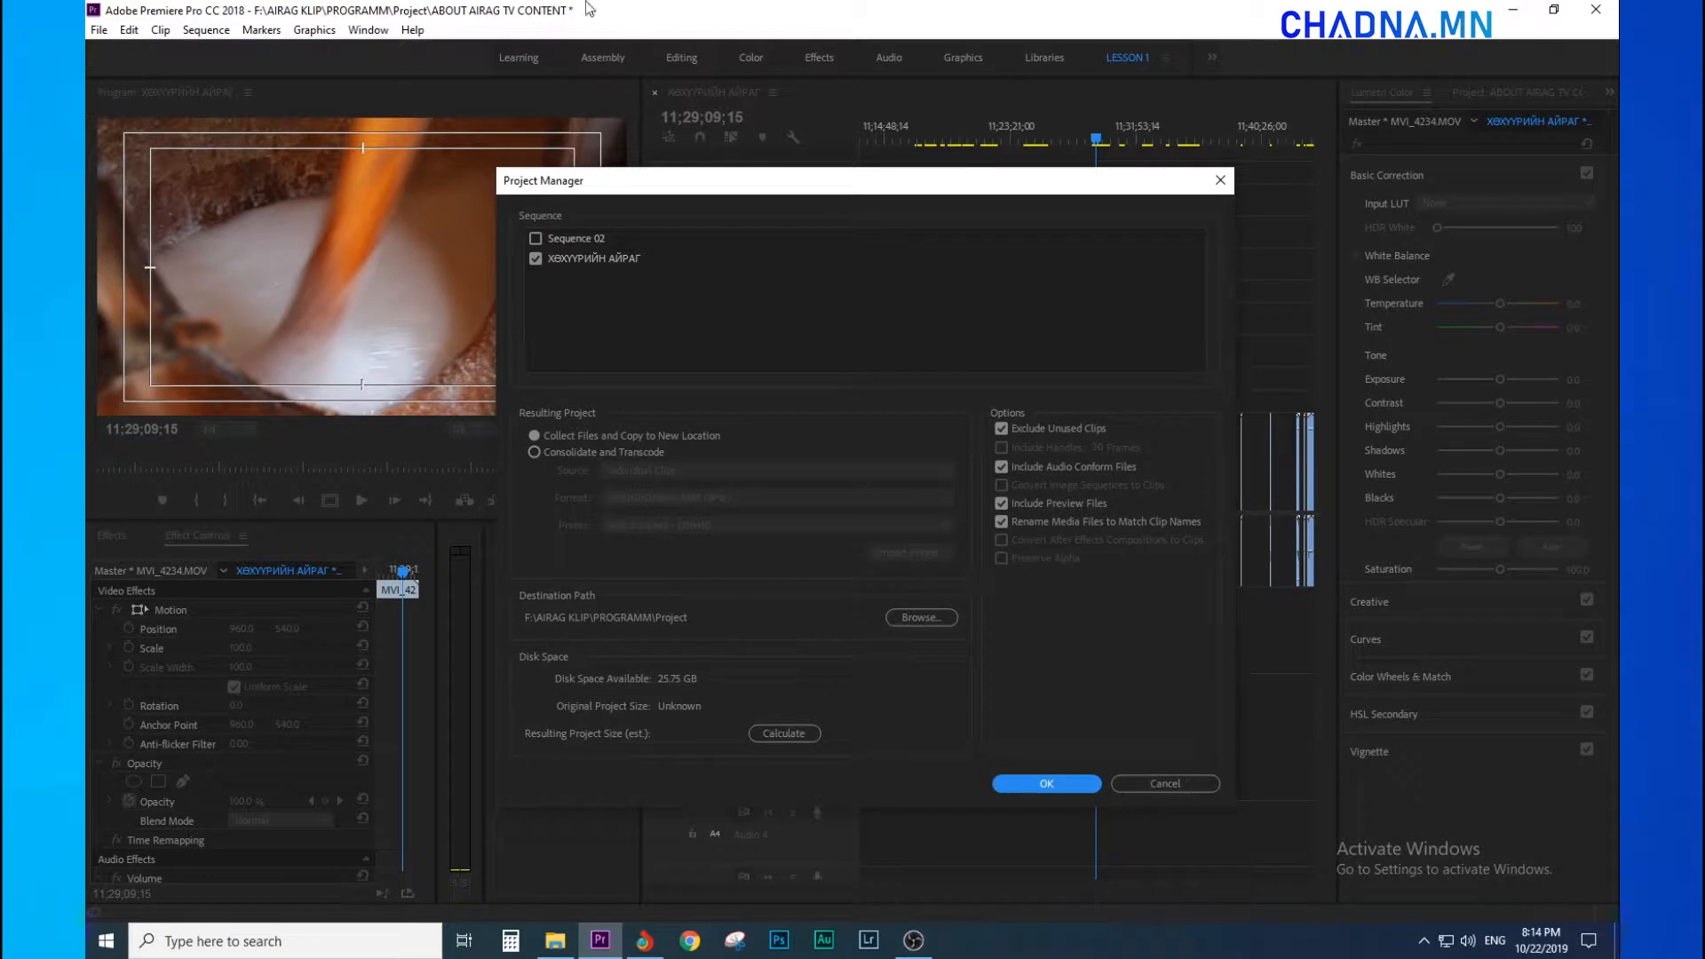
{"action": "left_click", "coordinate": [536, 239]}
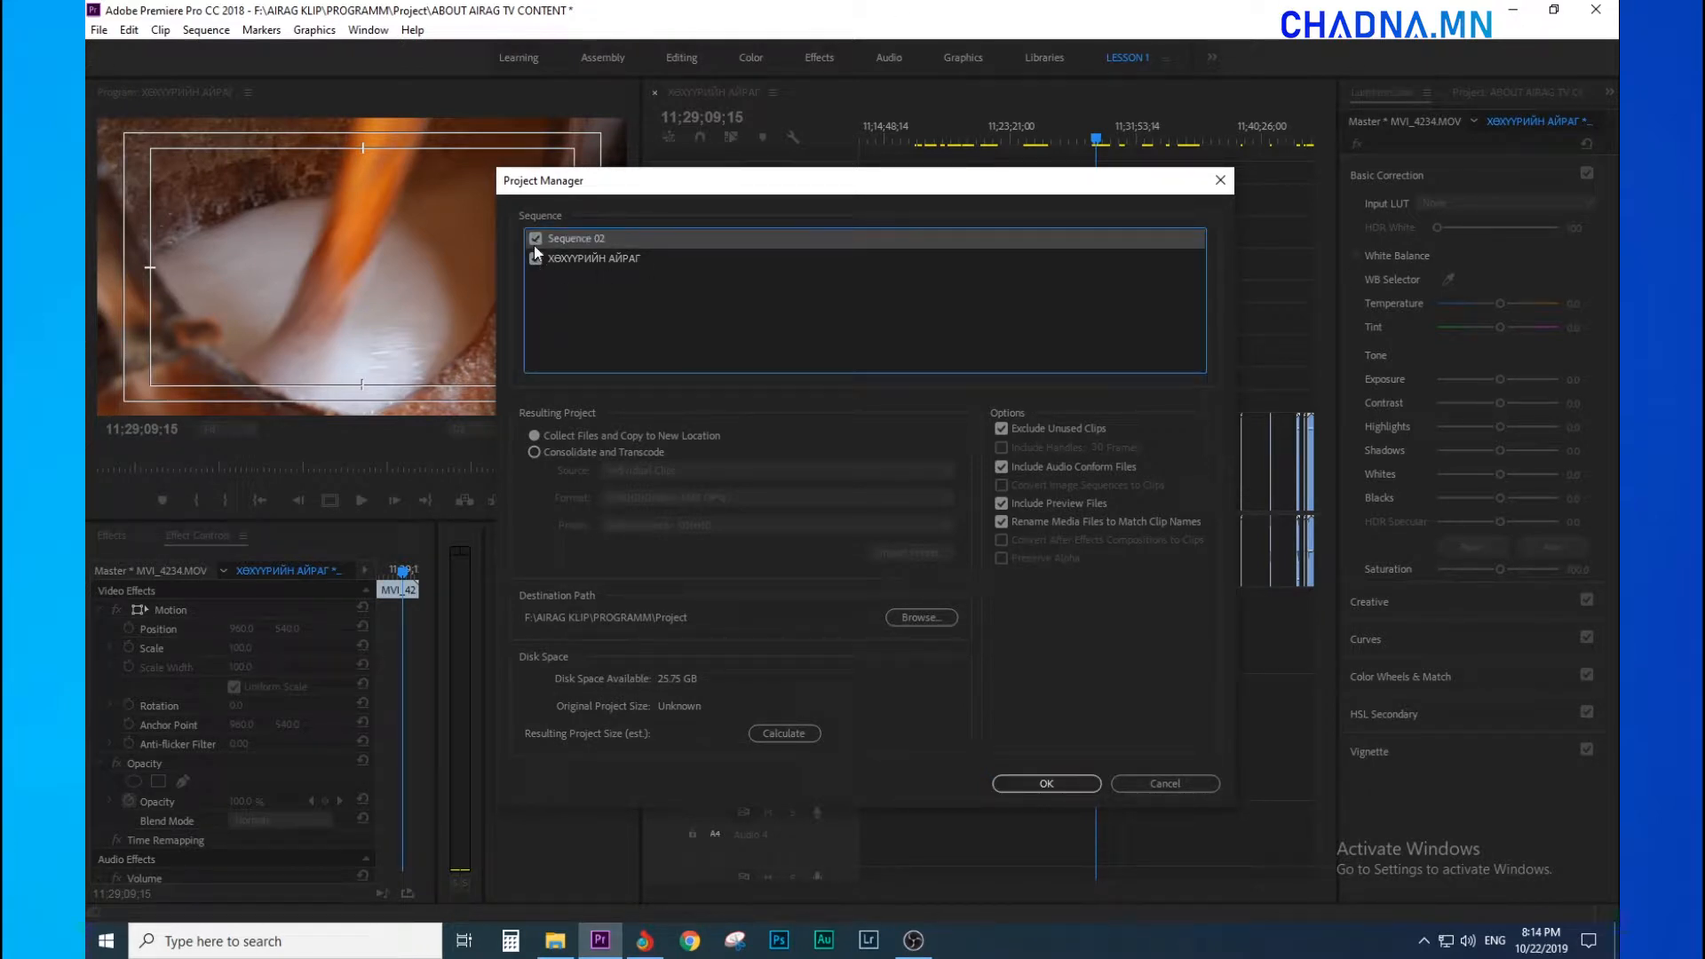
{"action": "left_click", "coordinate": [559, 263]}
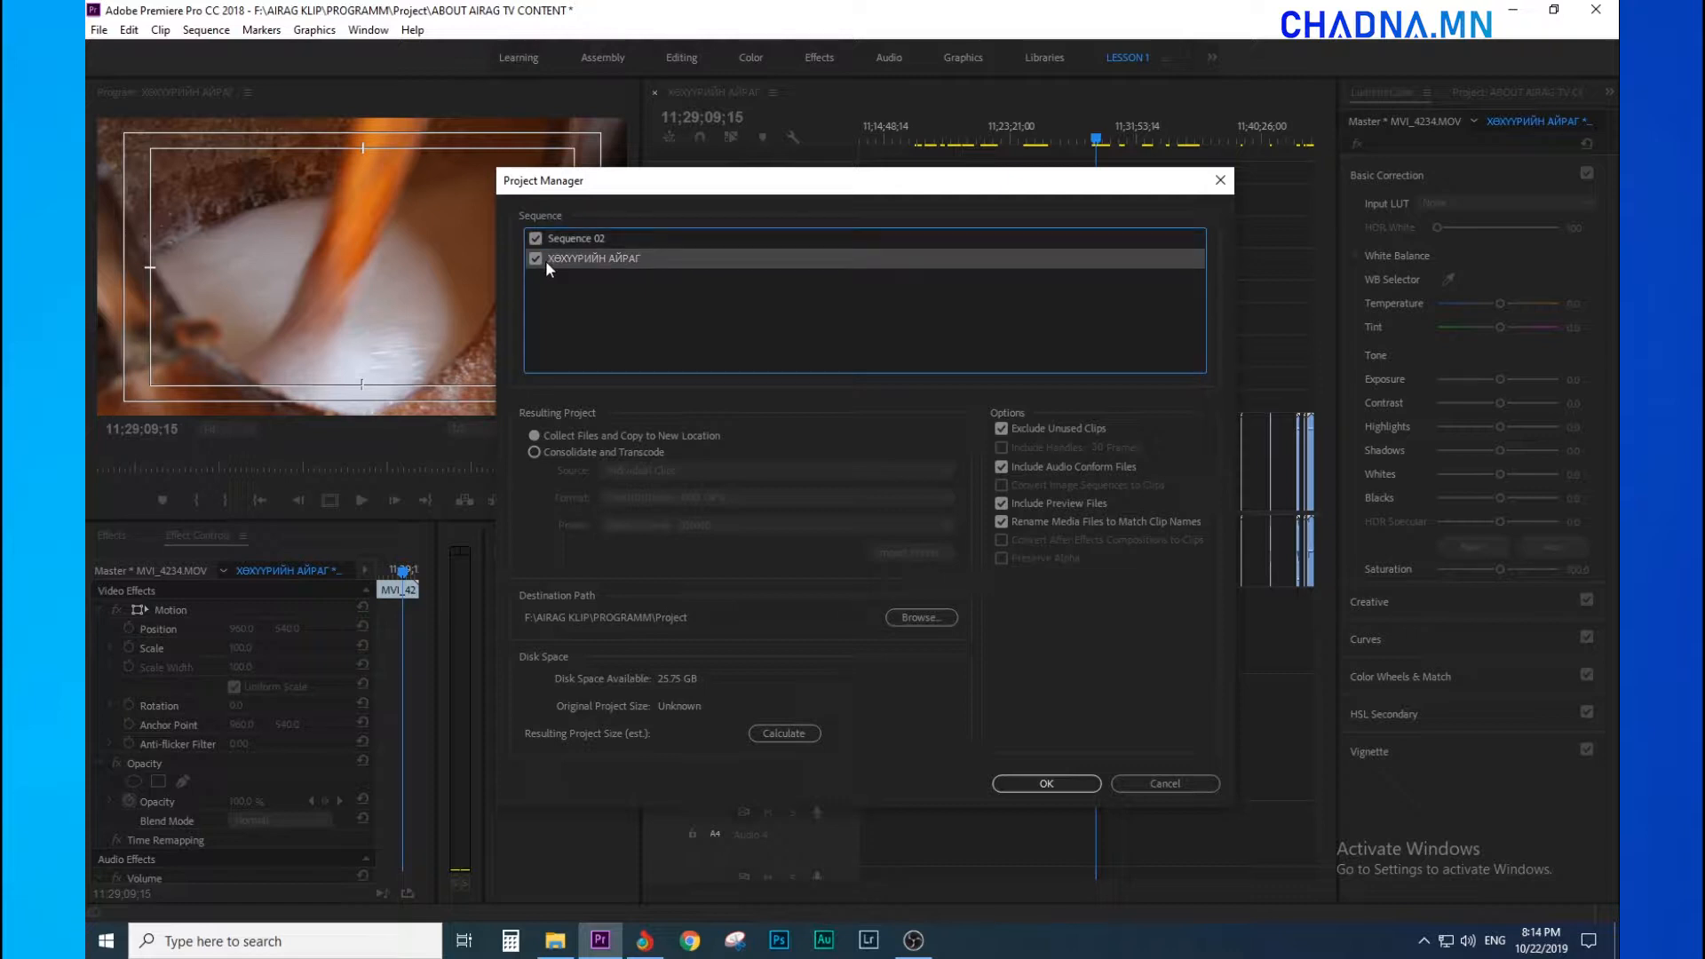
{"action": "left_click", "coordinate": [536, 259]}
{"action": "left_click", "coordinate": [539, 245]}
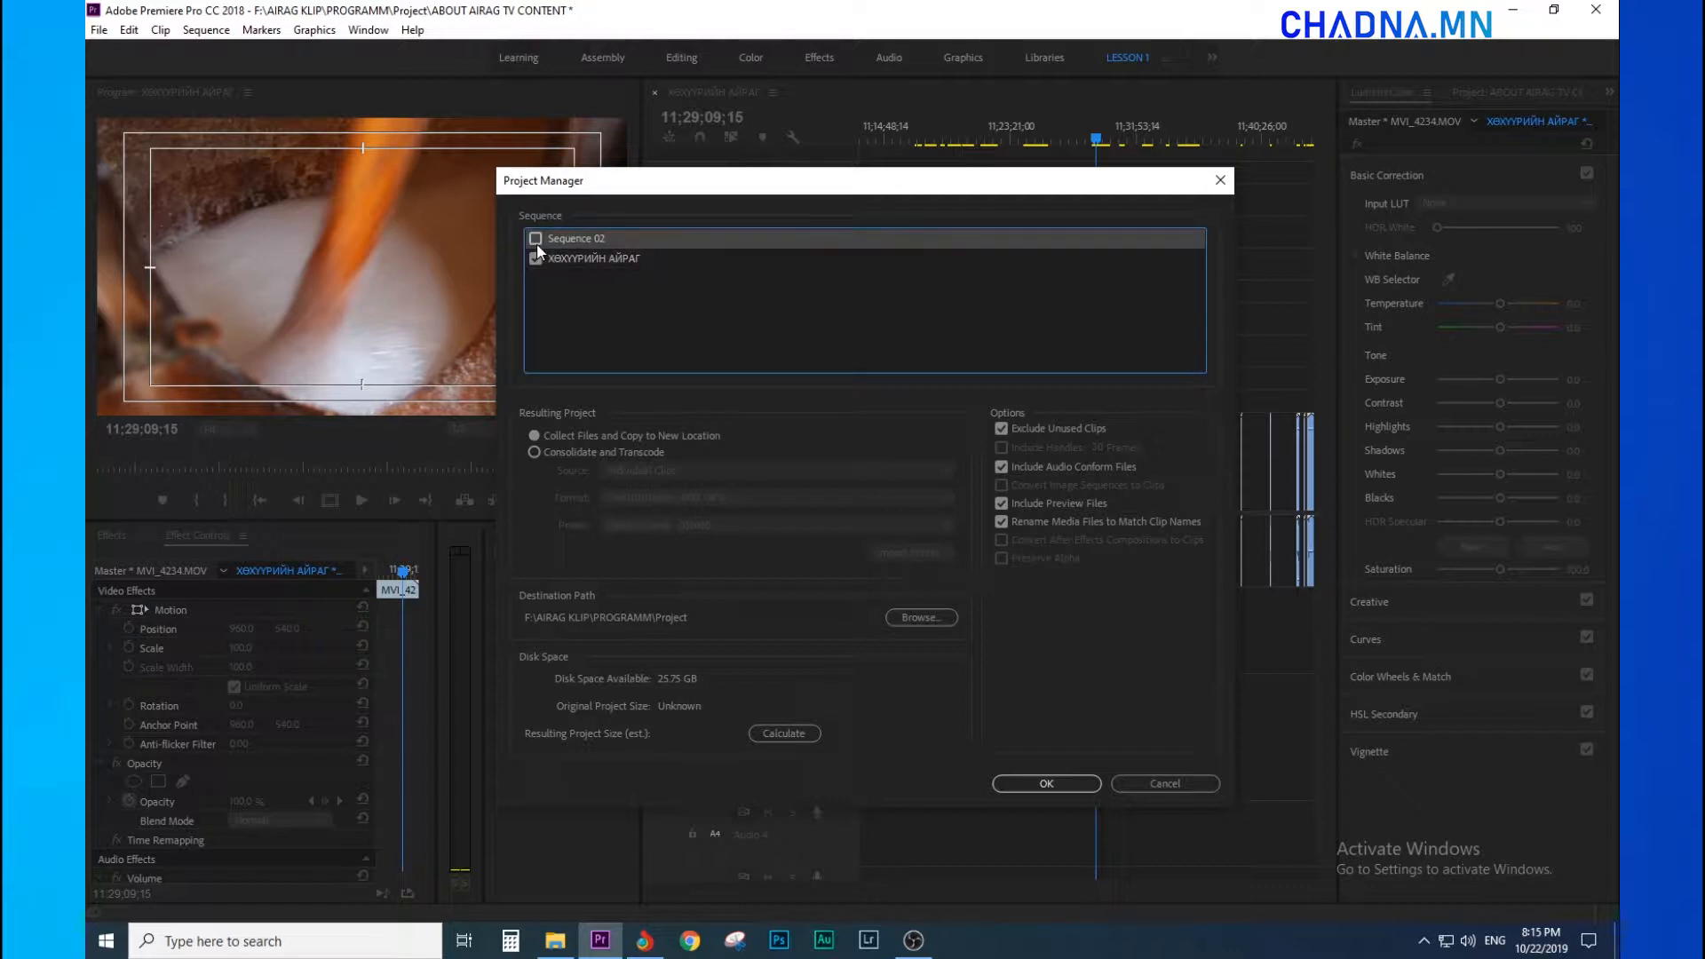
{"action": "left_click", "coordinate": [626, 260]}
{"action": "left_click", "coordinate": [589, 242]}
{"action": "left_click_drag", "start_coordinate": [1024, 183], "coordinate": [1049, 178]}
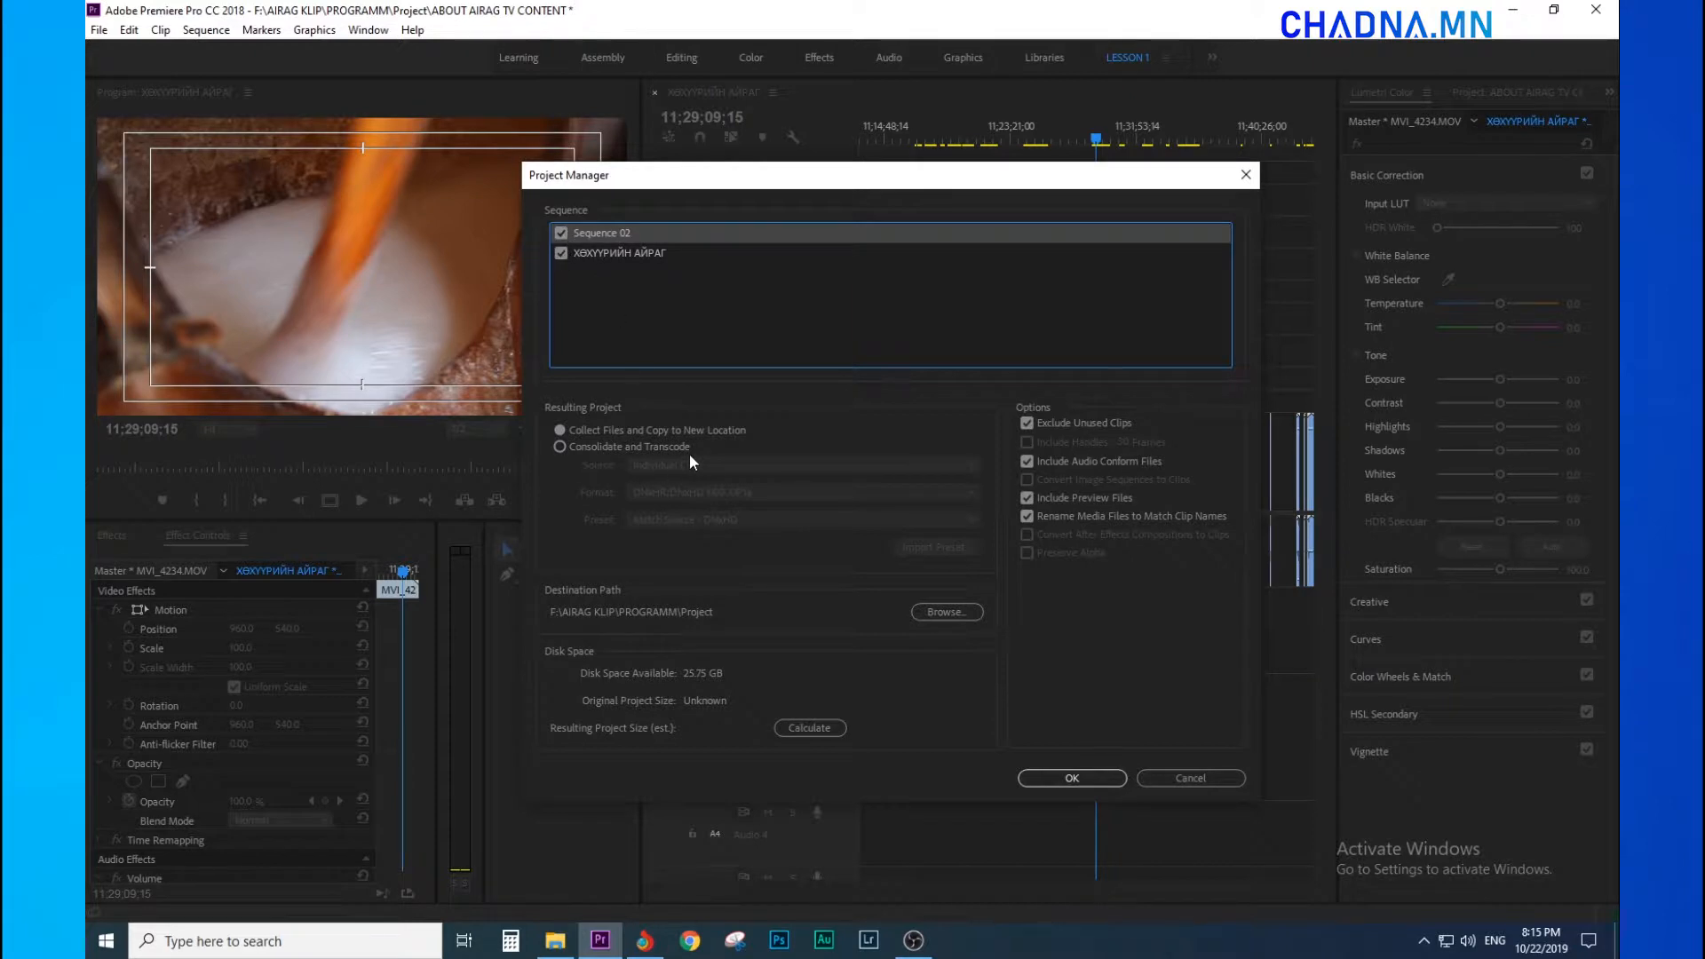
- Set the resulting project to Collect Files and Copy to New Location, with the data 500 (G:) drive as destination path
{"action": "left_click", "coordinate": [561, 433]}
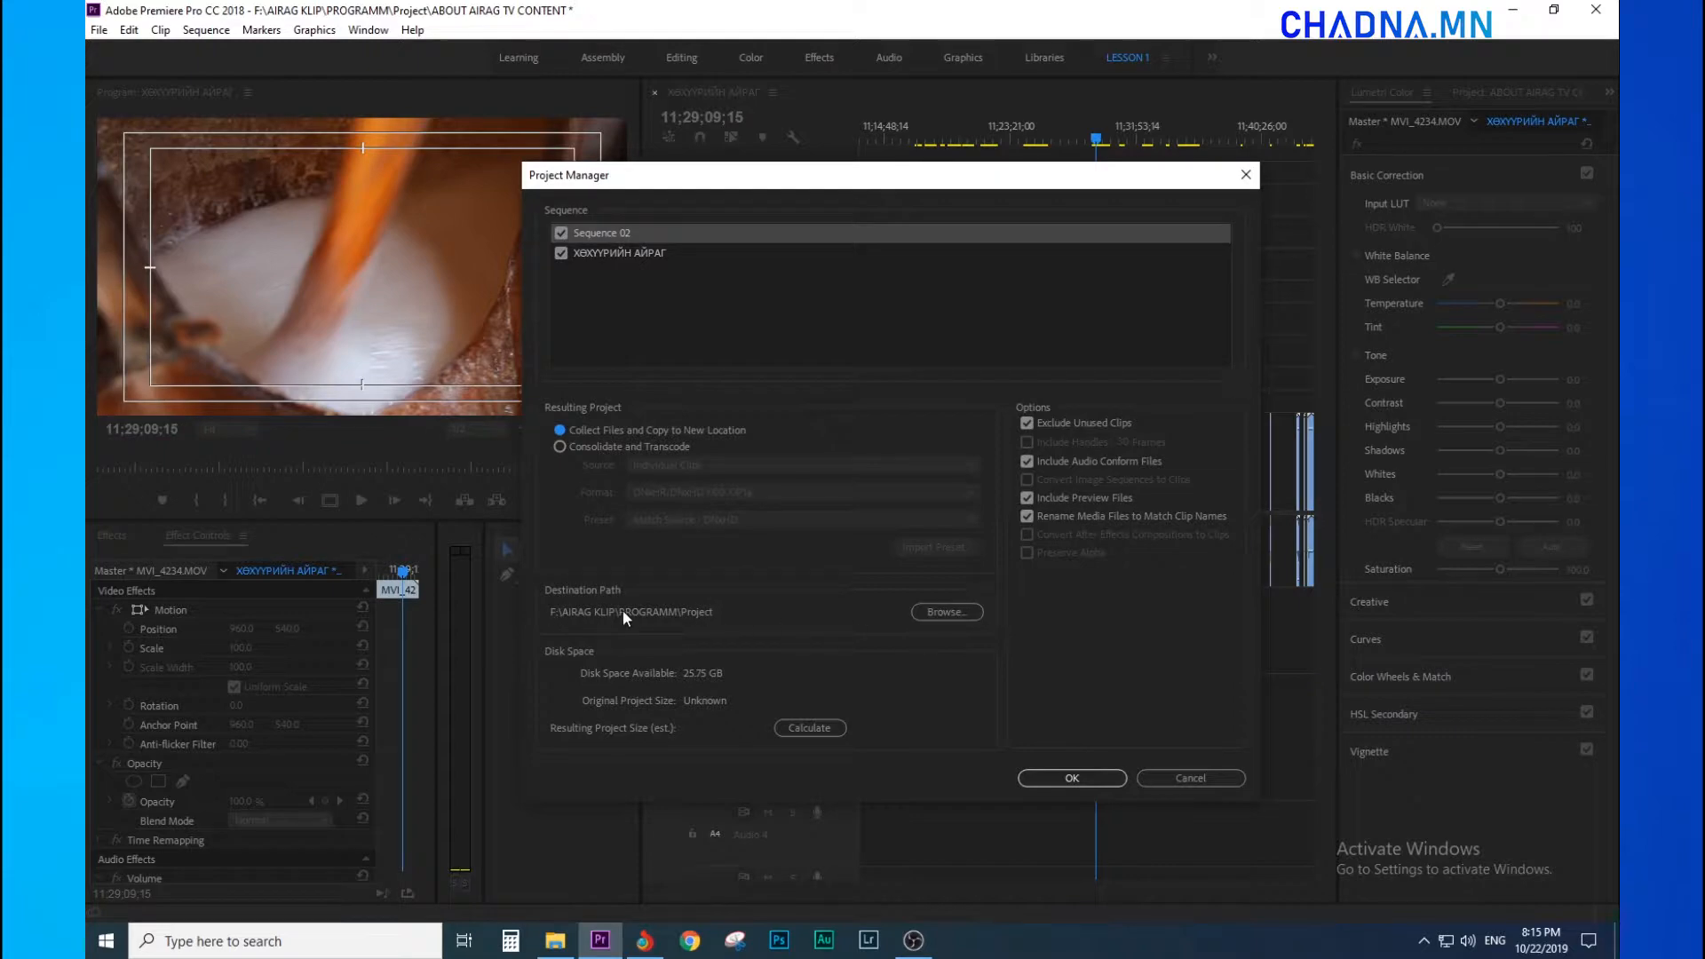
{"action": "left_click", "coordinate": [936, 612]}
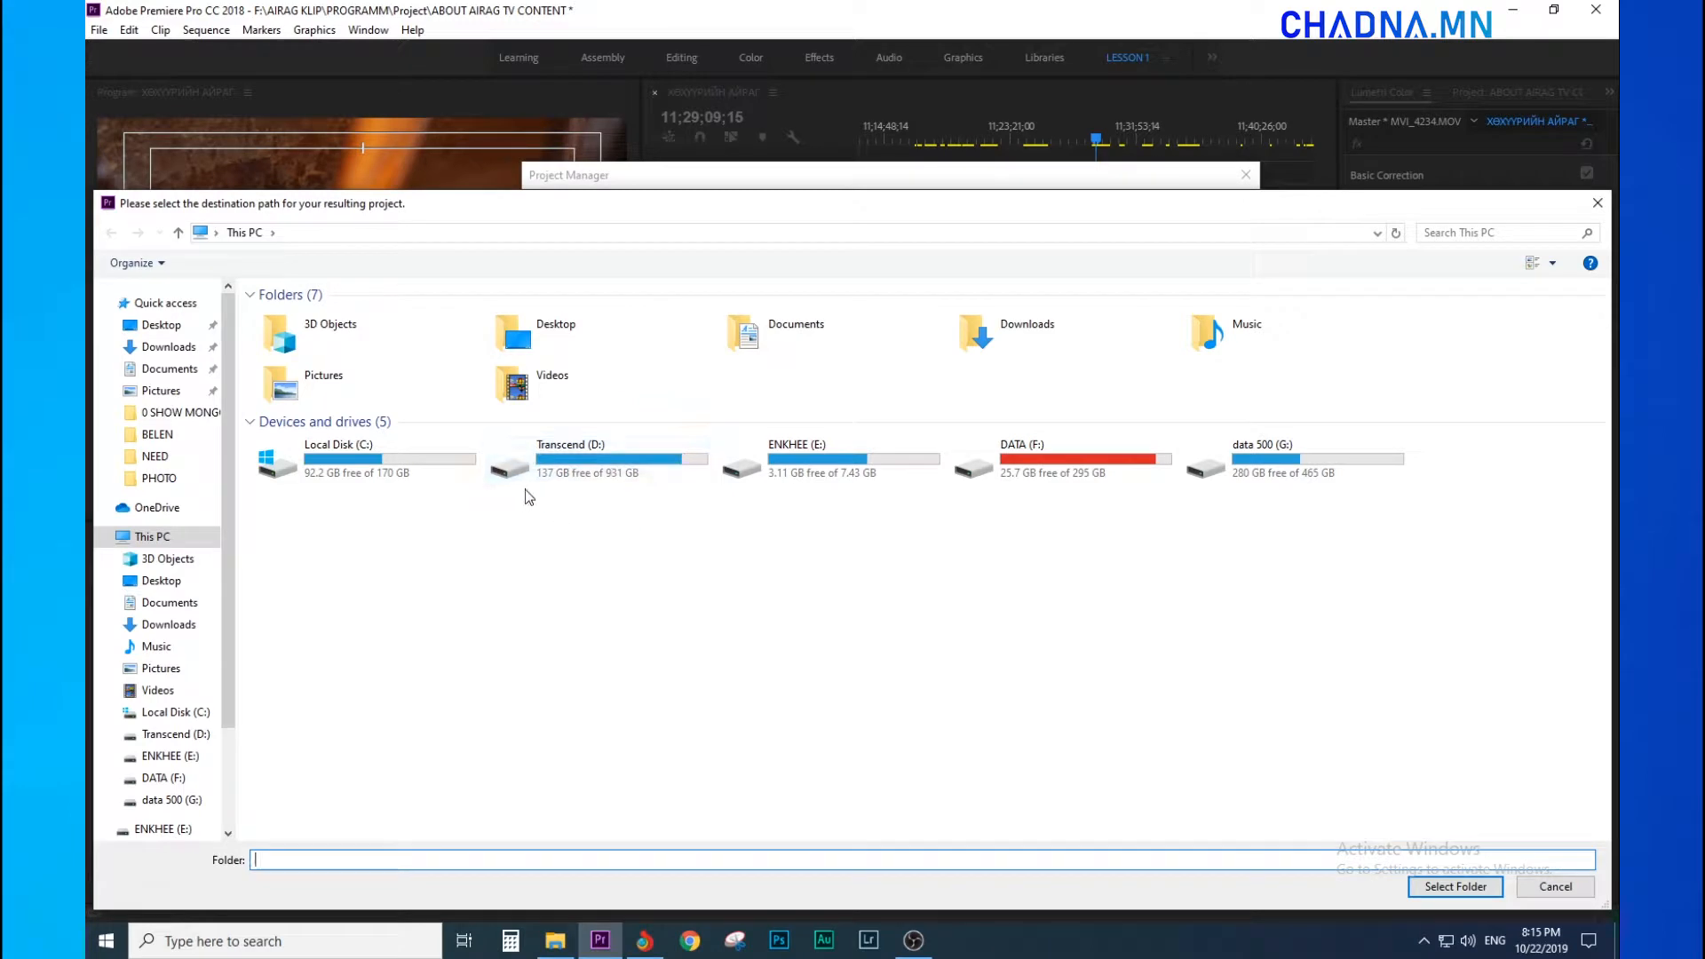
{"action": "left_click", "coordinate": [1282, 484]}
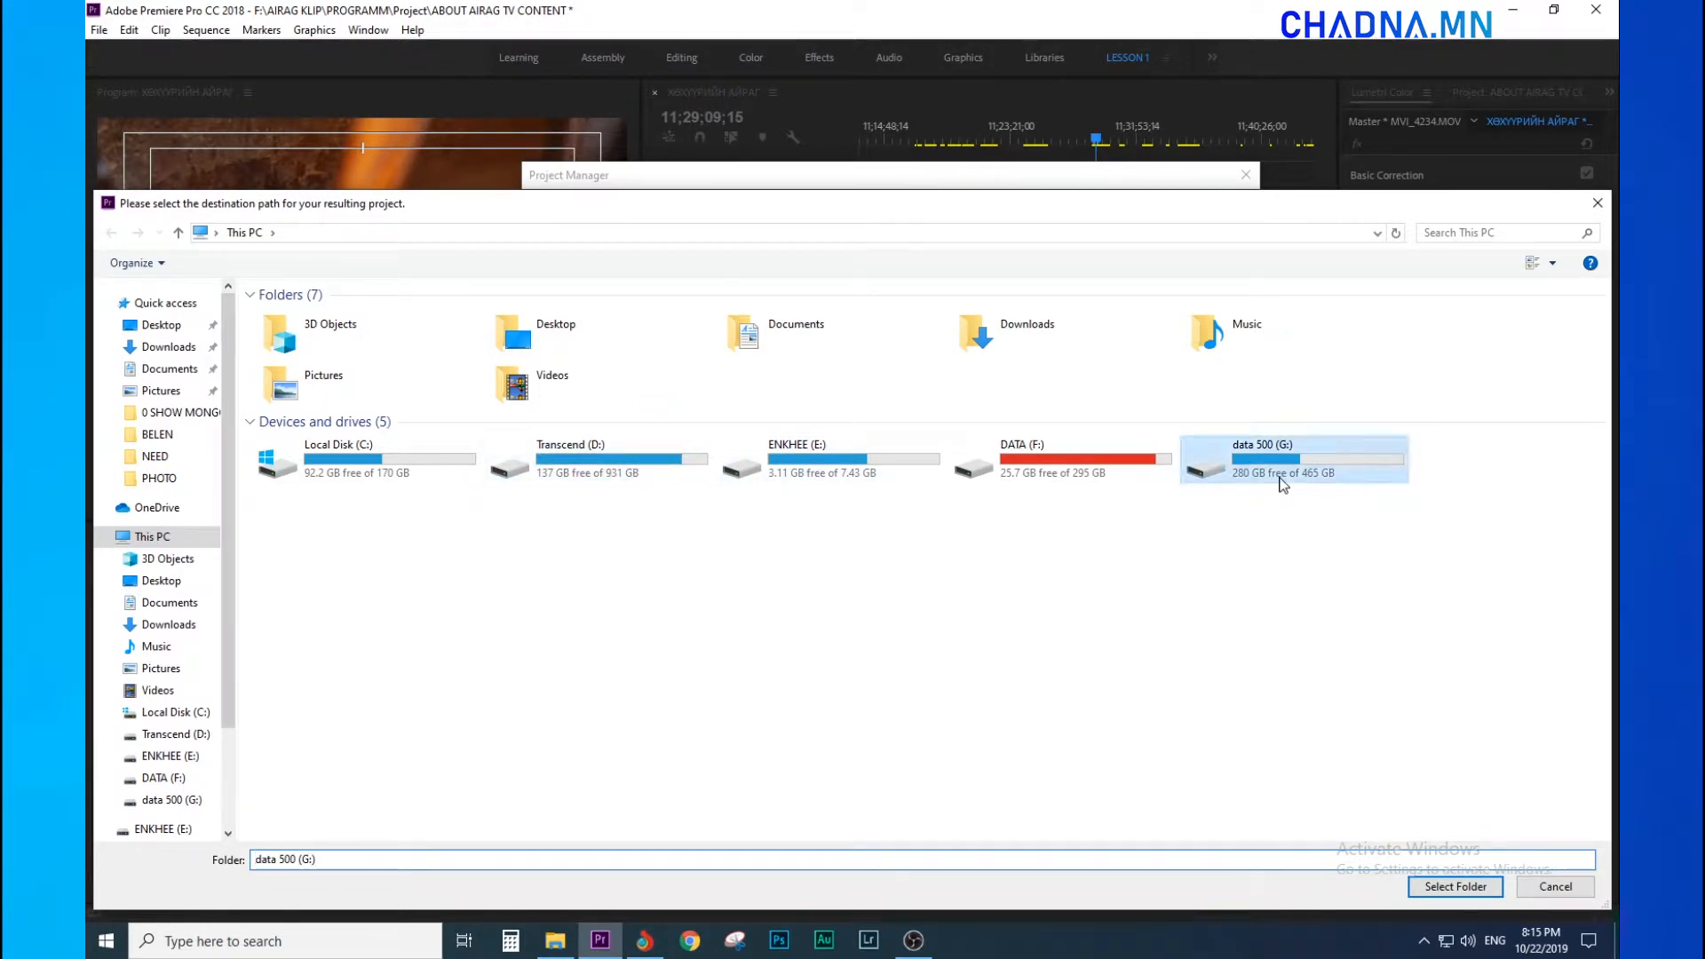
{"action": "double_click", "coordinate": [1282, 484]}
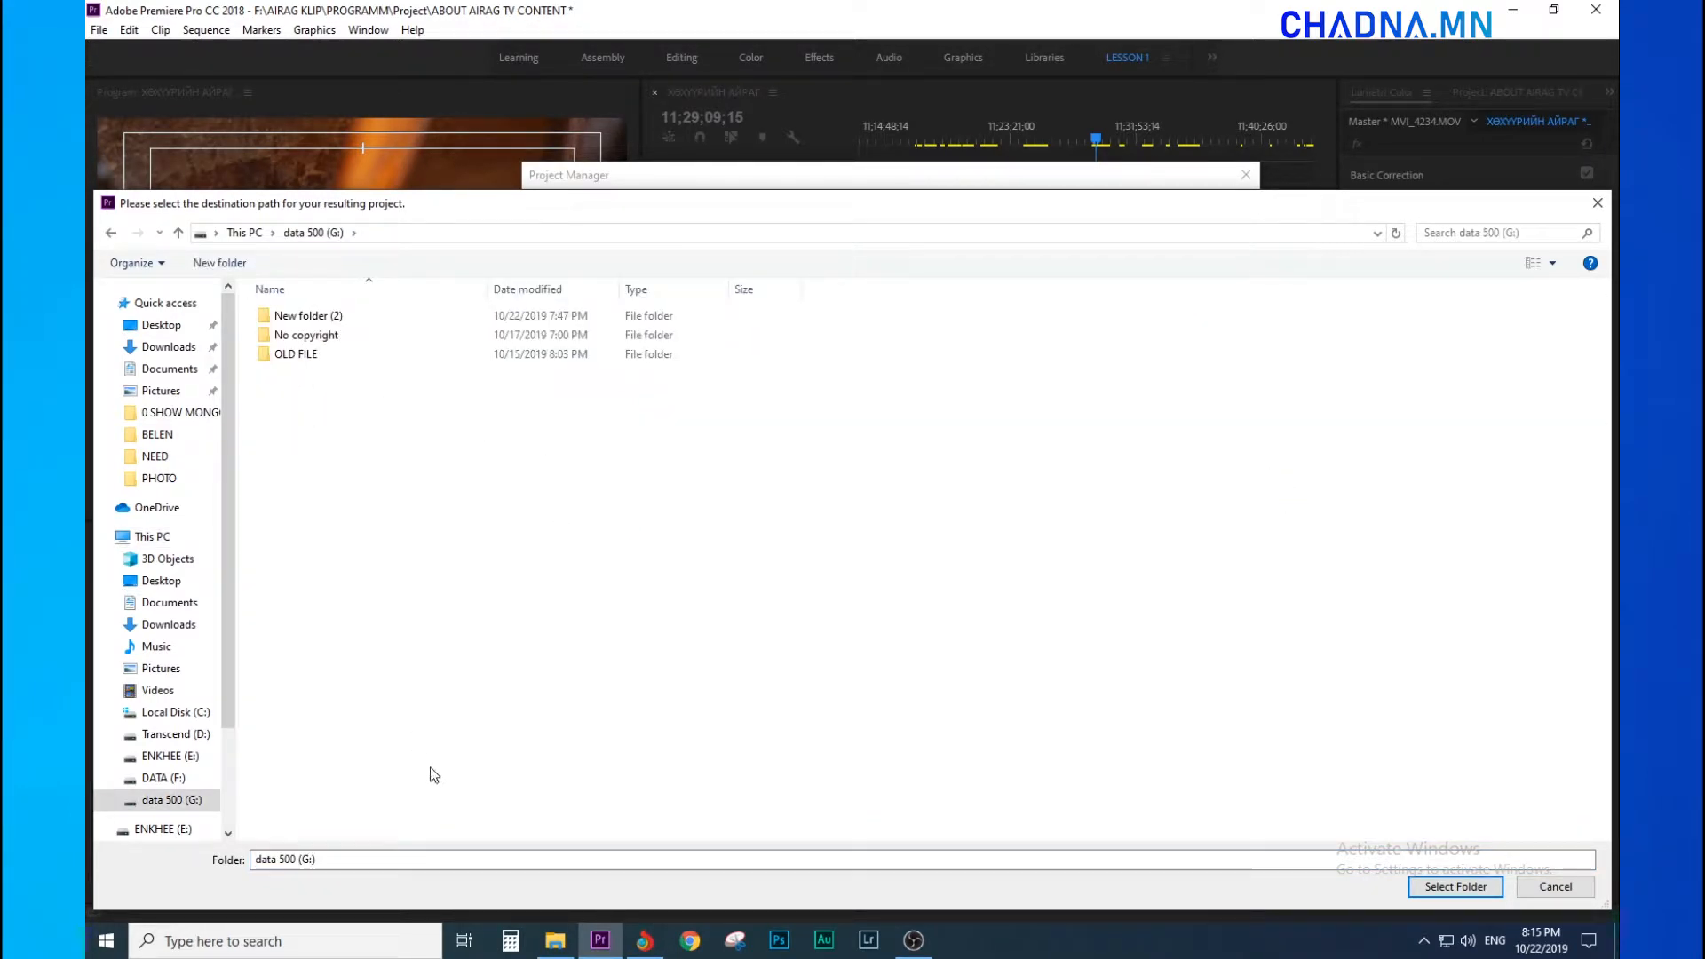
{"action": "left_click", "coordinate": [1455, 886]}
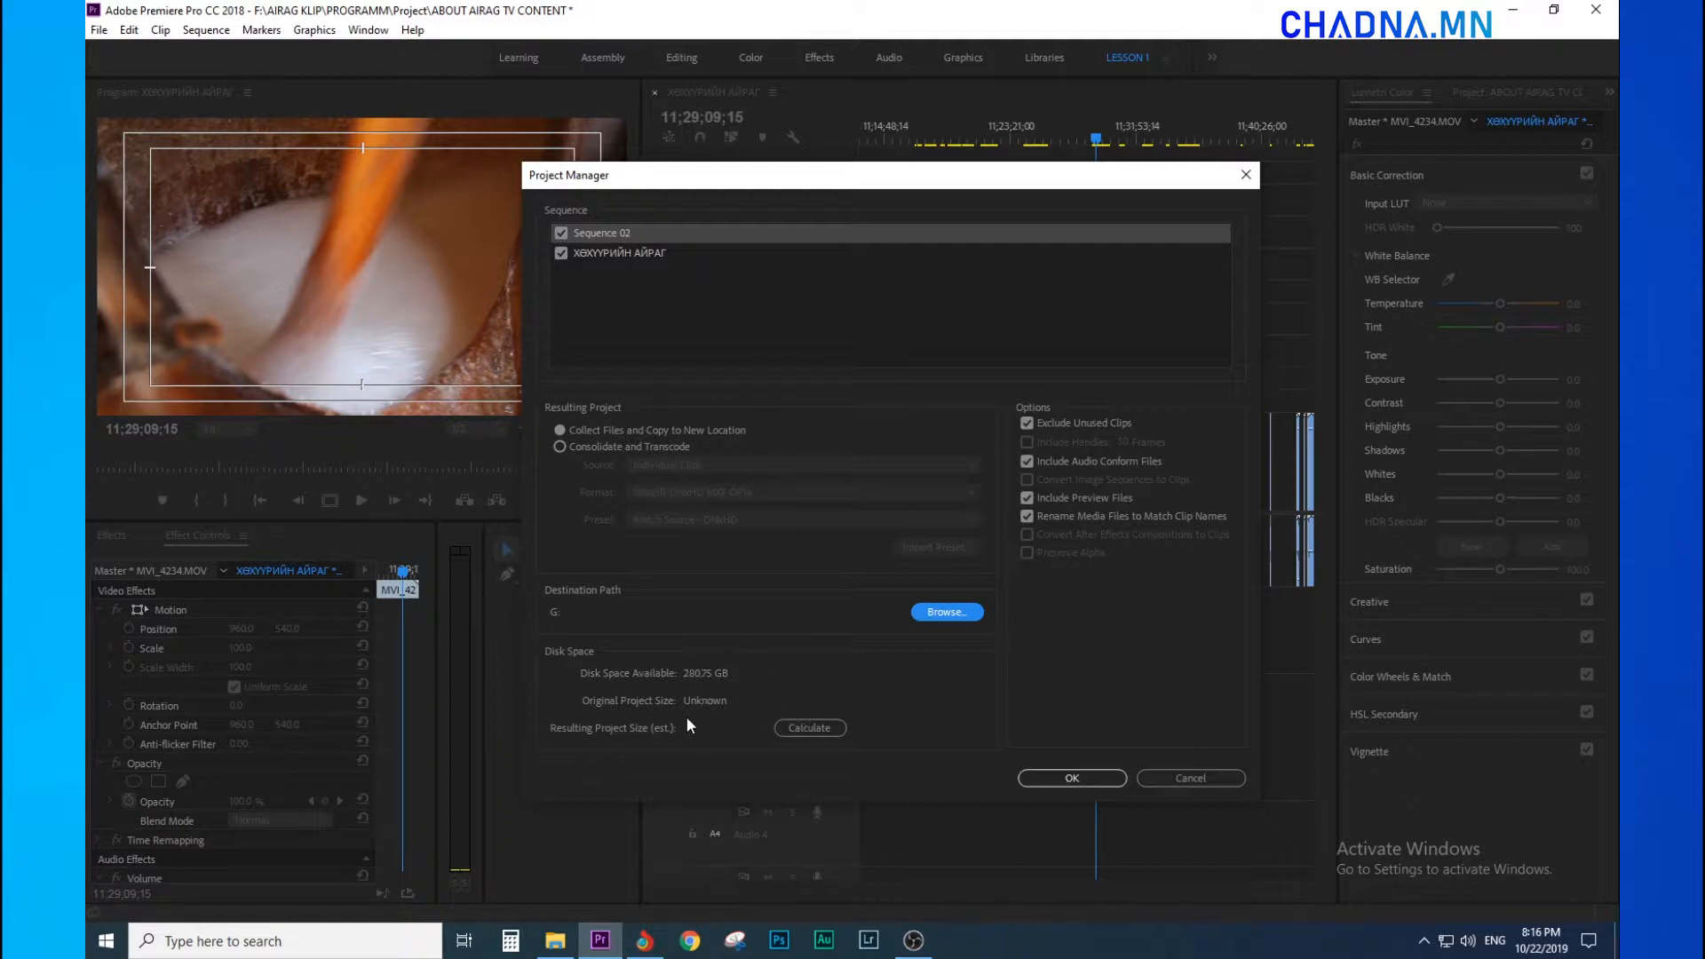
- Calculate the resulting project size and compare it with the free space on the drives in File Explorer
{"action": "left_click", "coordinate": [810, 729]}
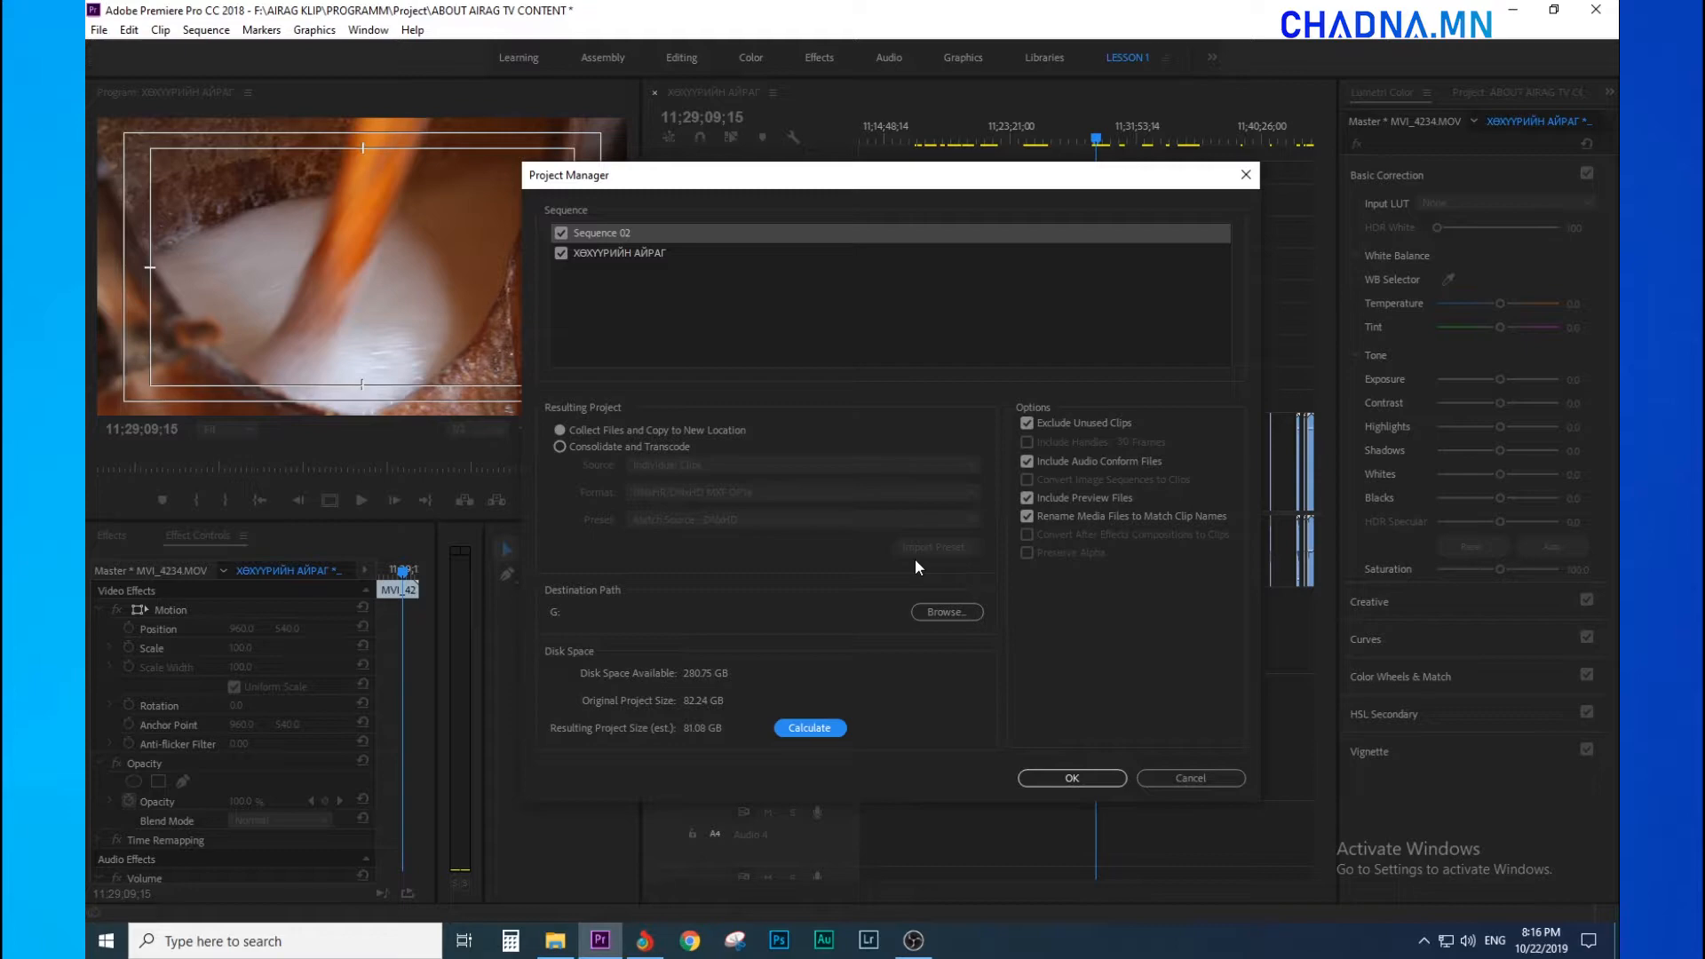
{"action": "left_click", "coordinate": [555, 941]}
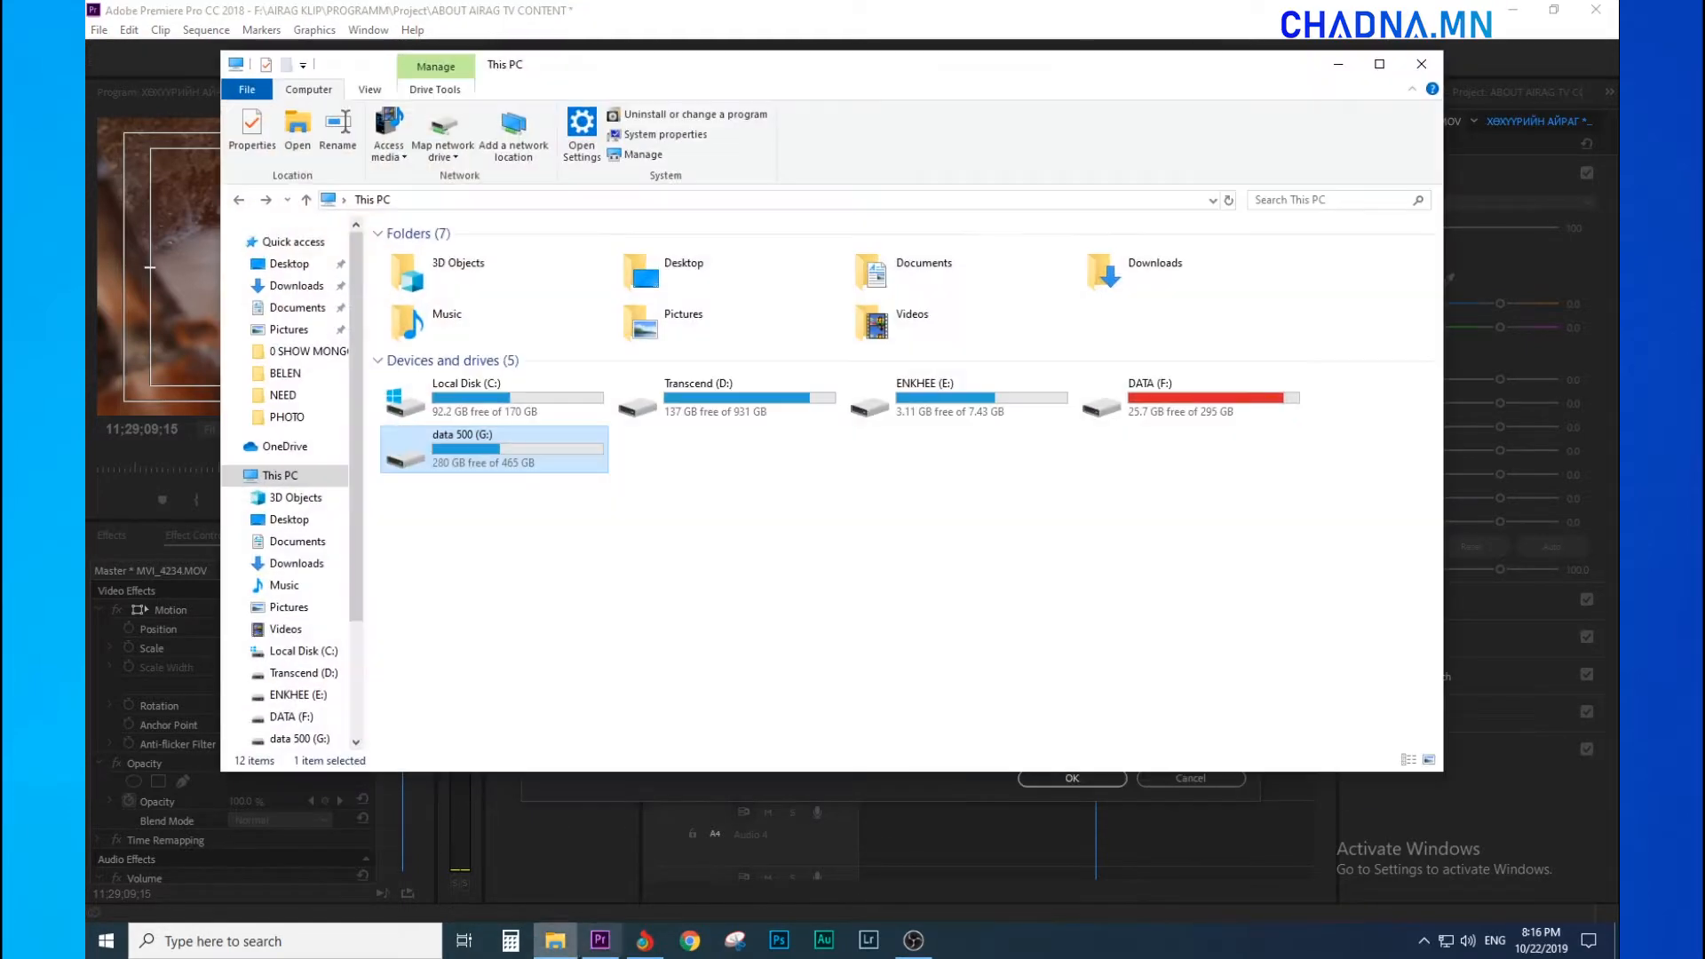
{"action": "left_click", "coordinate": [996, 397]}
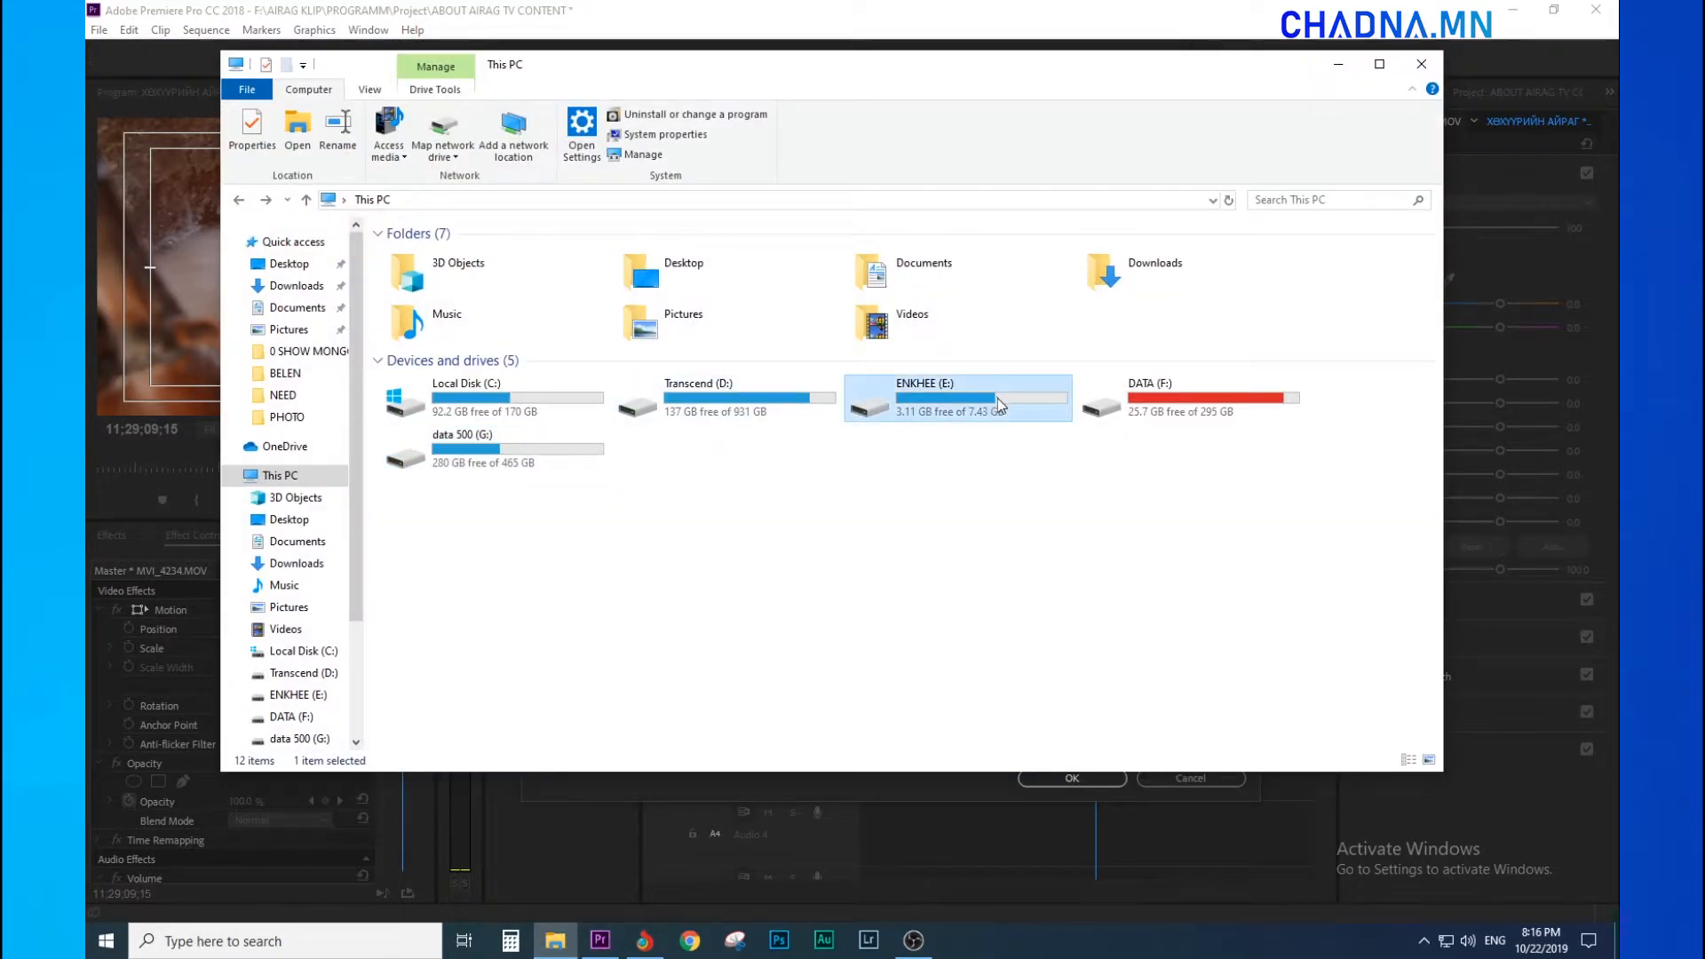
{"action": "left_click", "coordinate": [1174, 413]}
{"action": "left_click", "coordinate": [417, 448]}
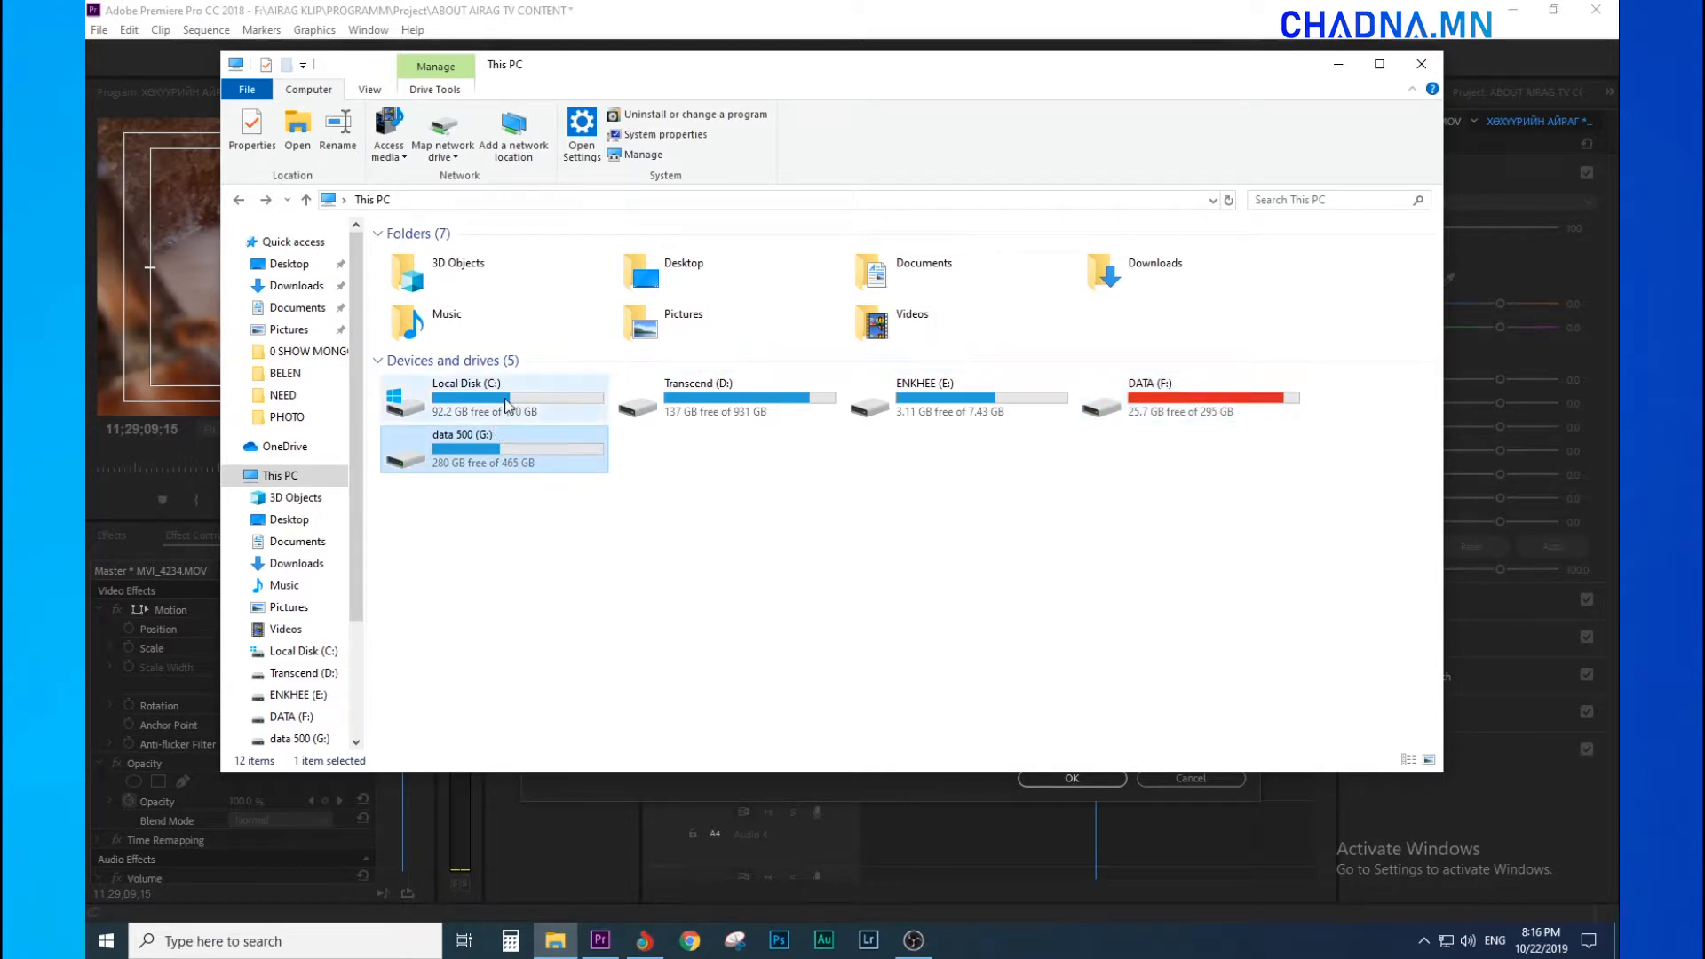
{"action": "left_click", "coordinate": [408, 400]}
{"action": "left_click", "coordinate": [289, 264]}
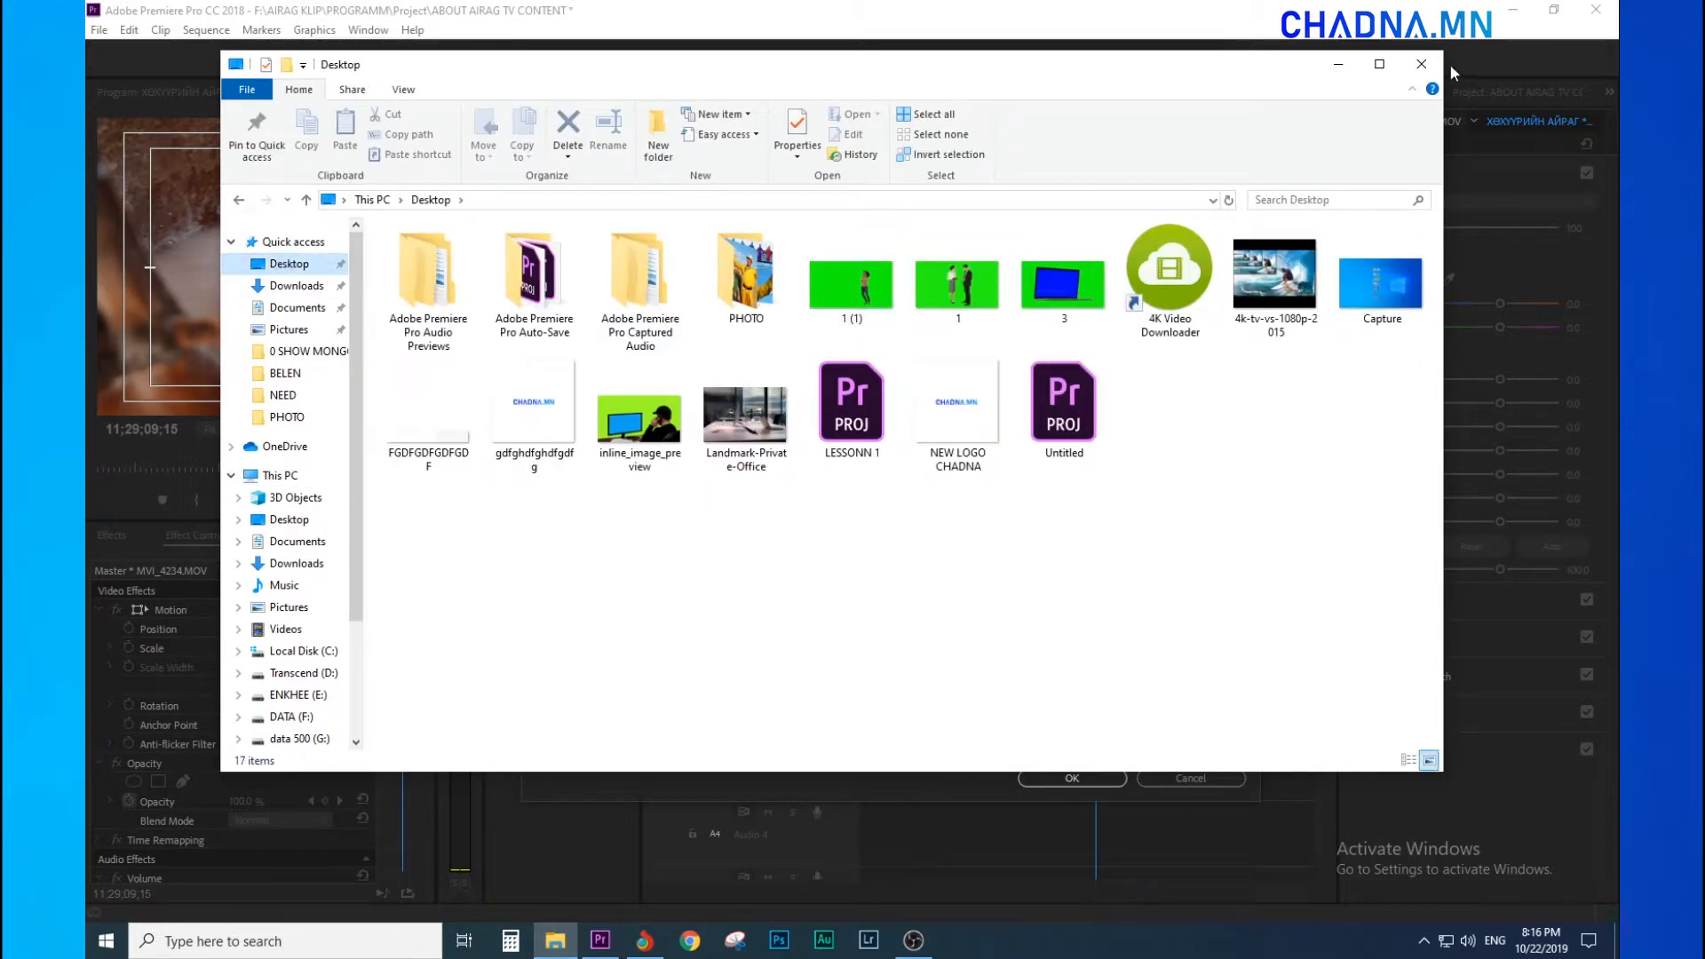
{"action": "left_click", "coordinate": [1345, 77]}
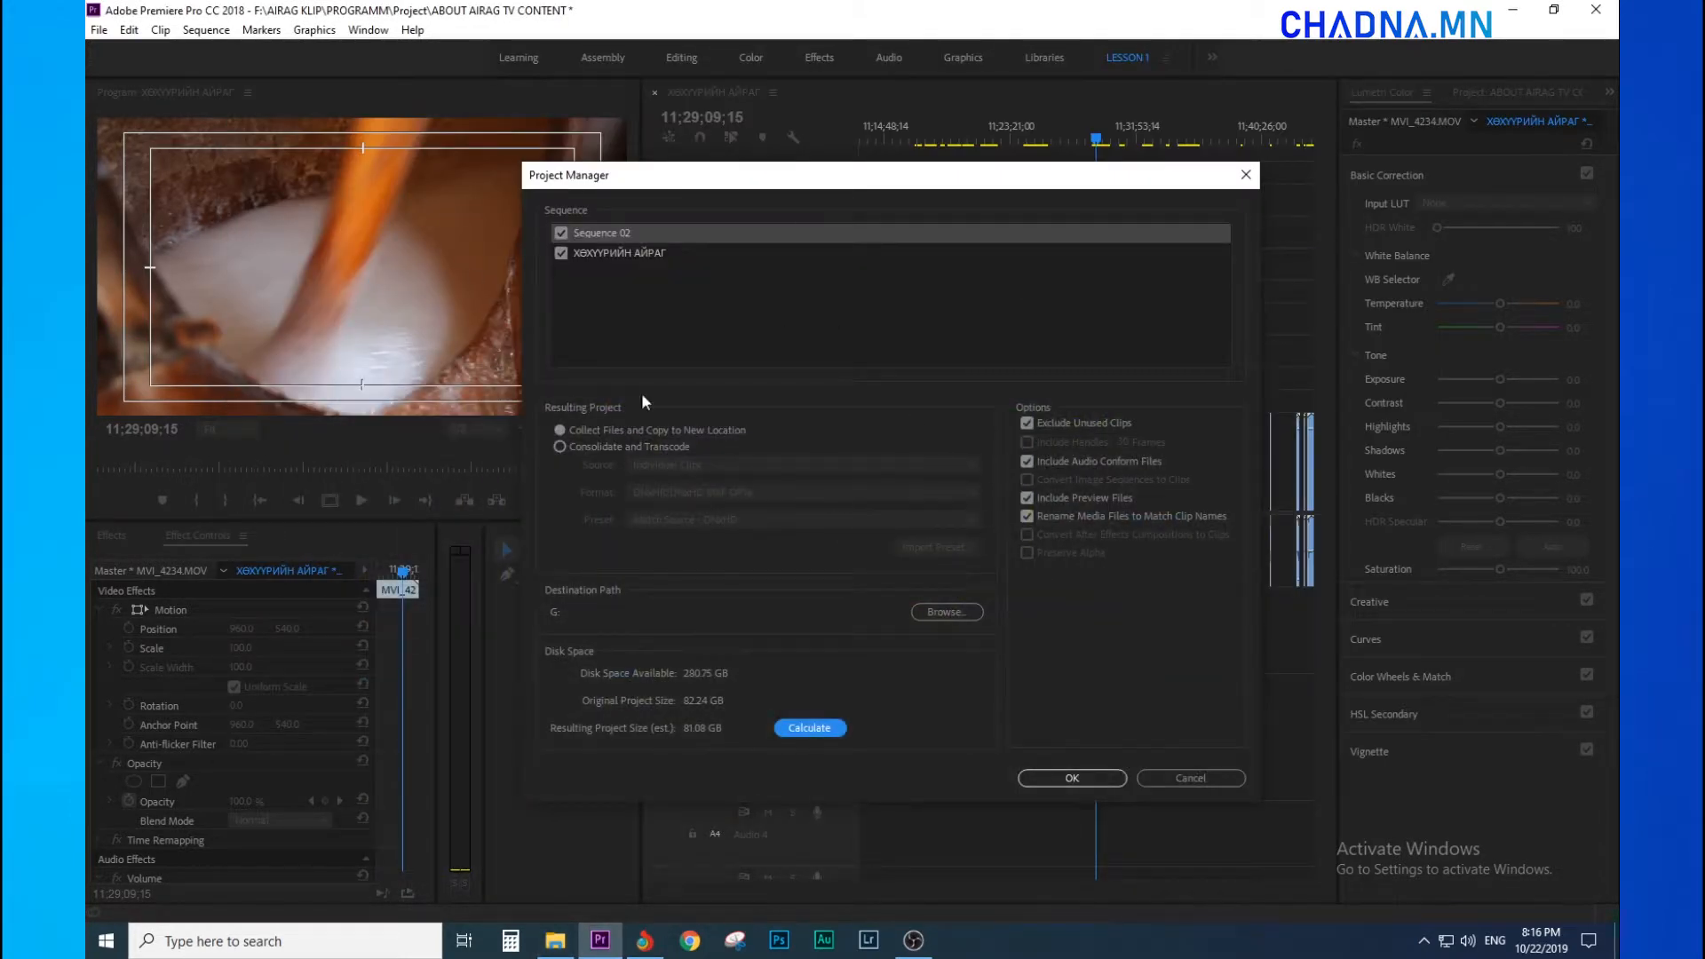
- Start collecting the project files to the G: drive, agreeing to save the project first
{"action": "left_click", "coordinate": [1094, 779]}
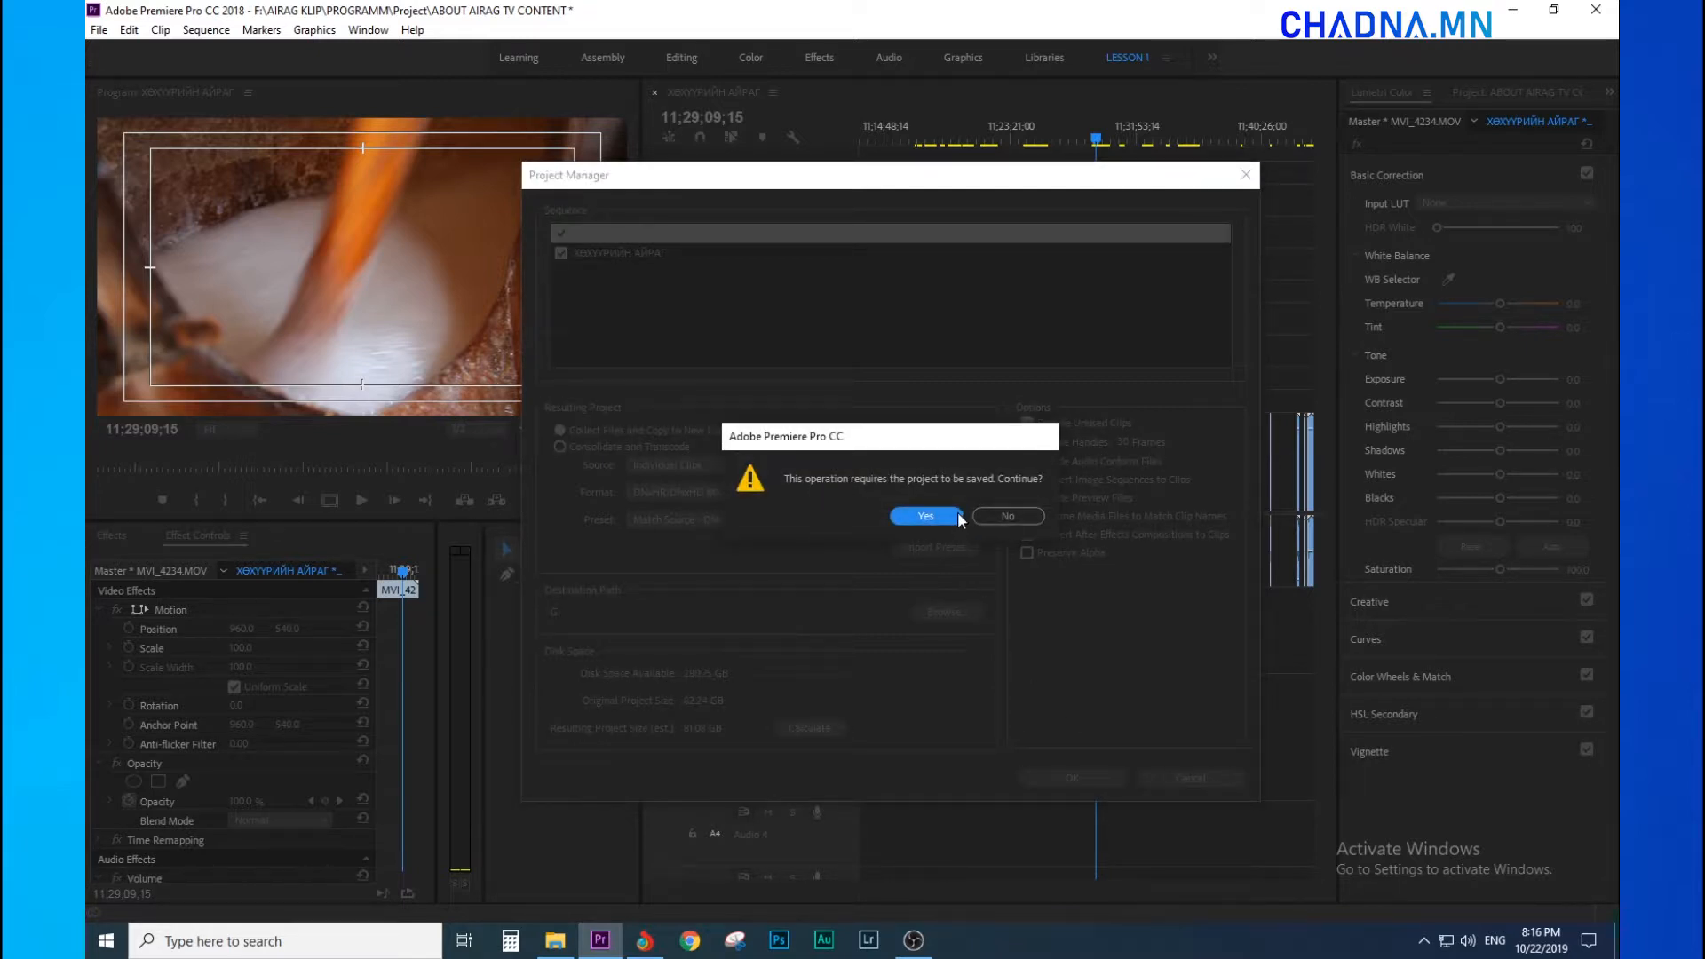
{"action": "left_click_drag", "start_coordinate": [809, 440], "coordinate": [705, 435]}
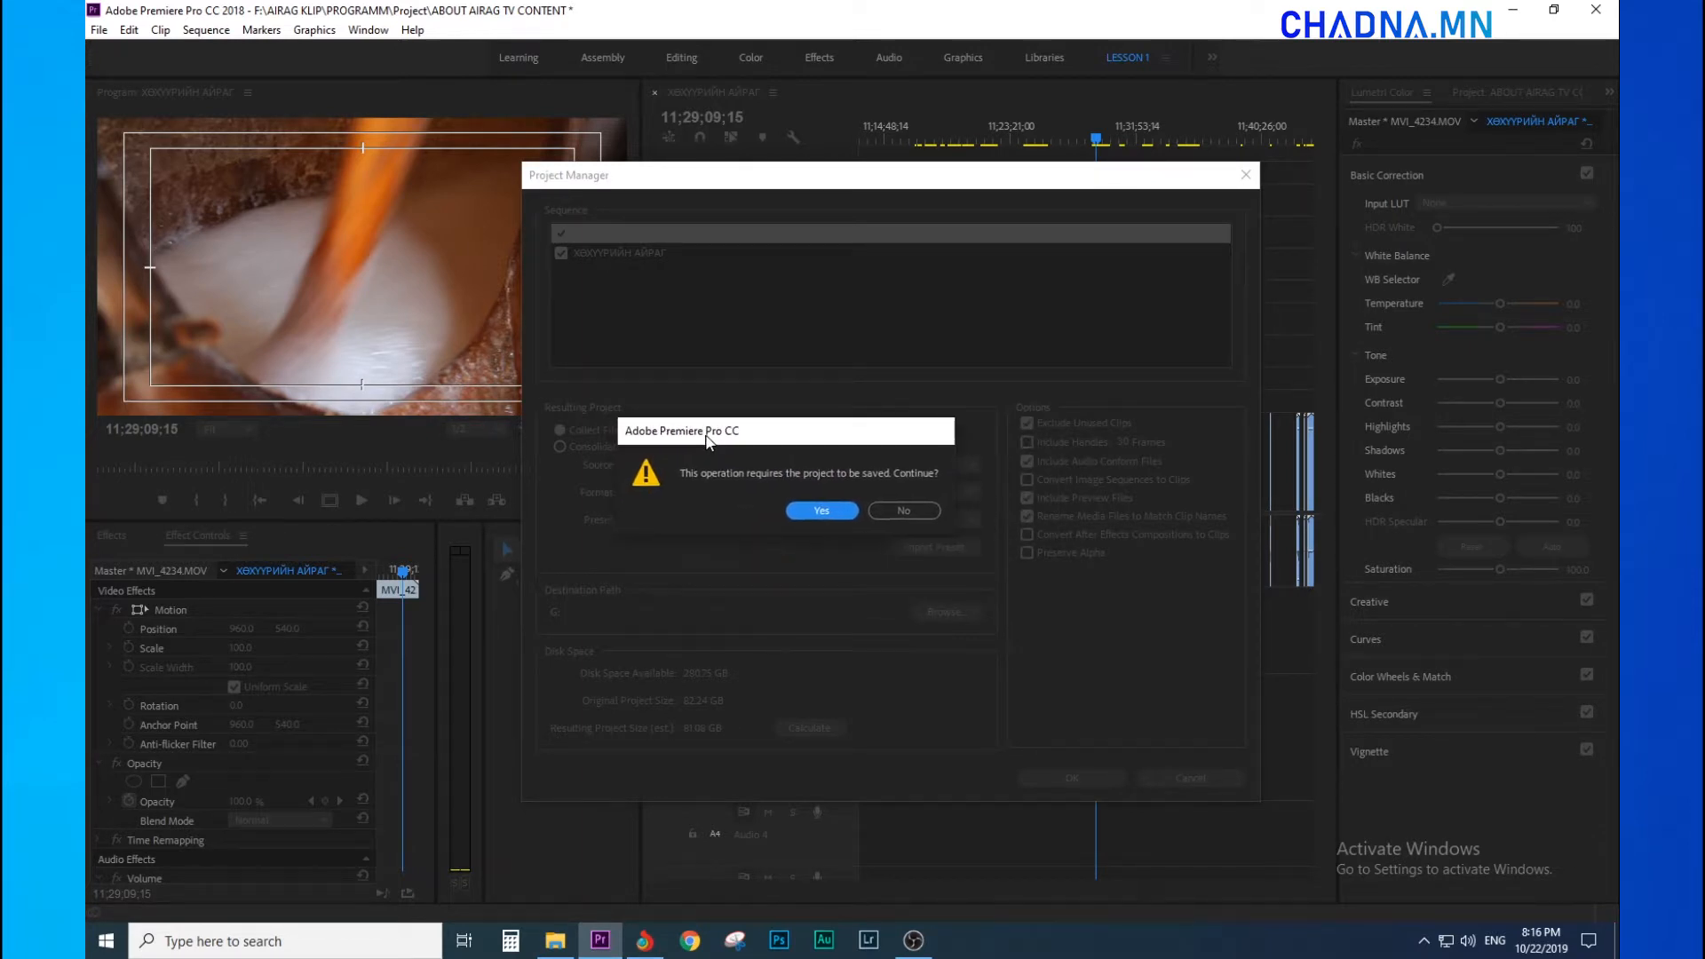
{"action": "left_click", "coordinate": [818, 515]}
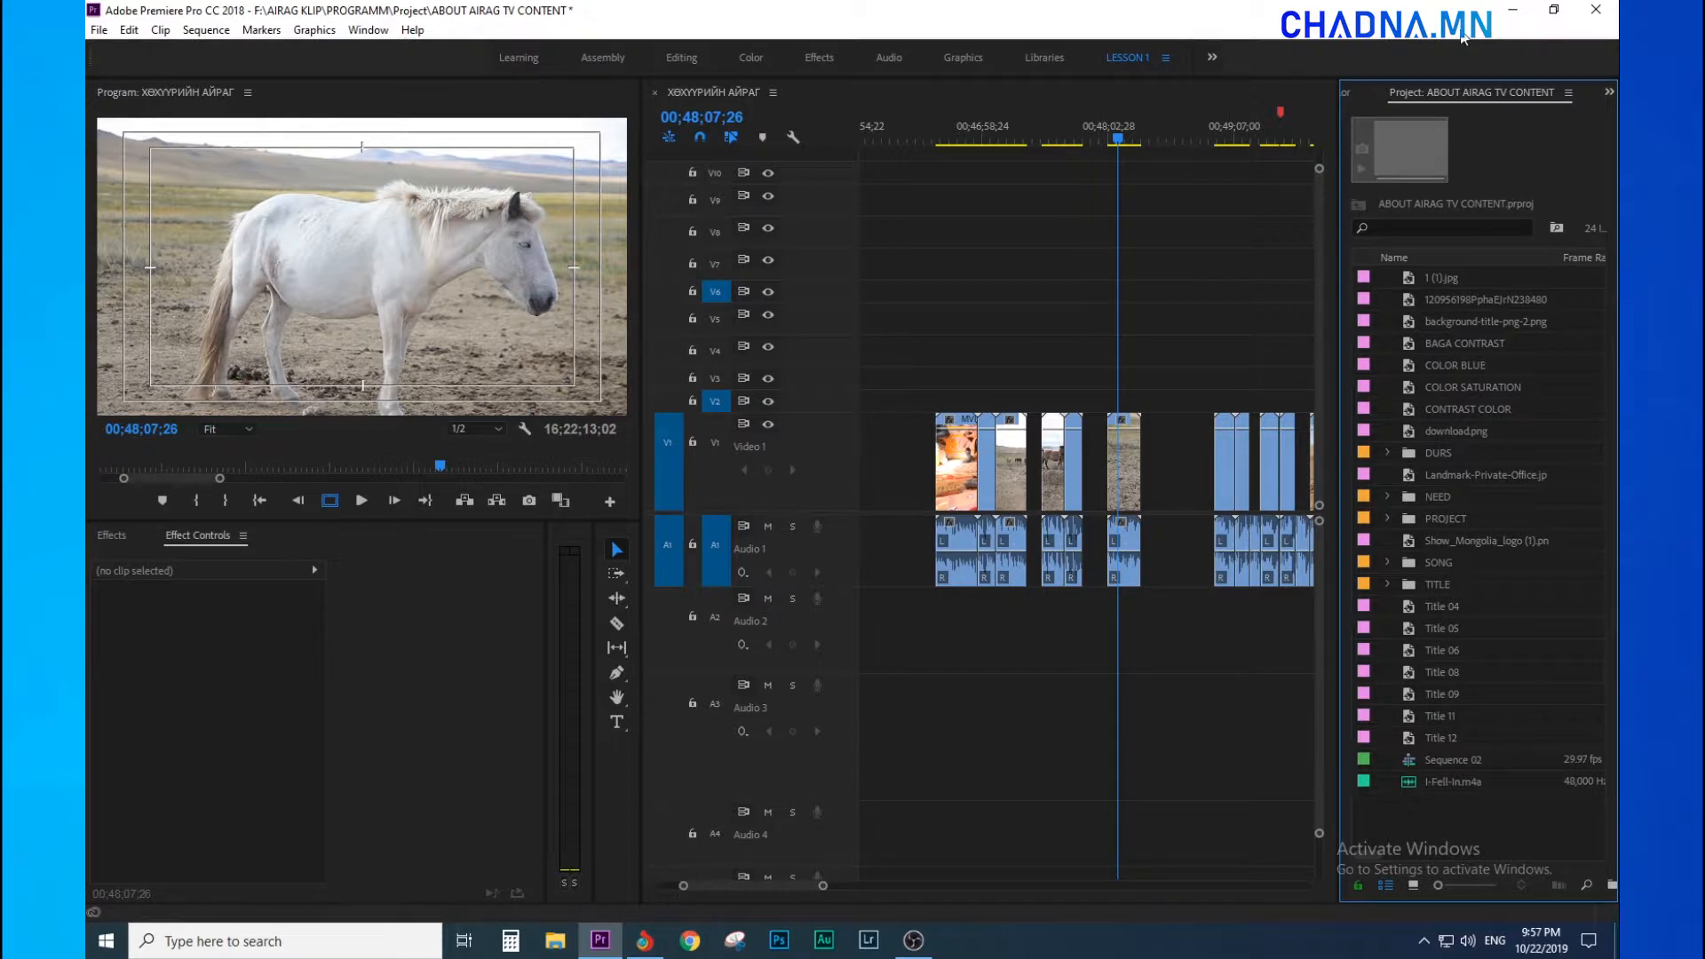
- Switch to File Explorer and open the data 500 (G:) drive that holds the collected project
{"action": "left_click", "coordinate": [1512, 11]}
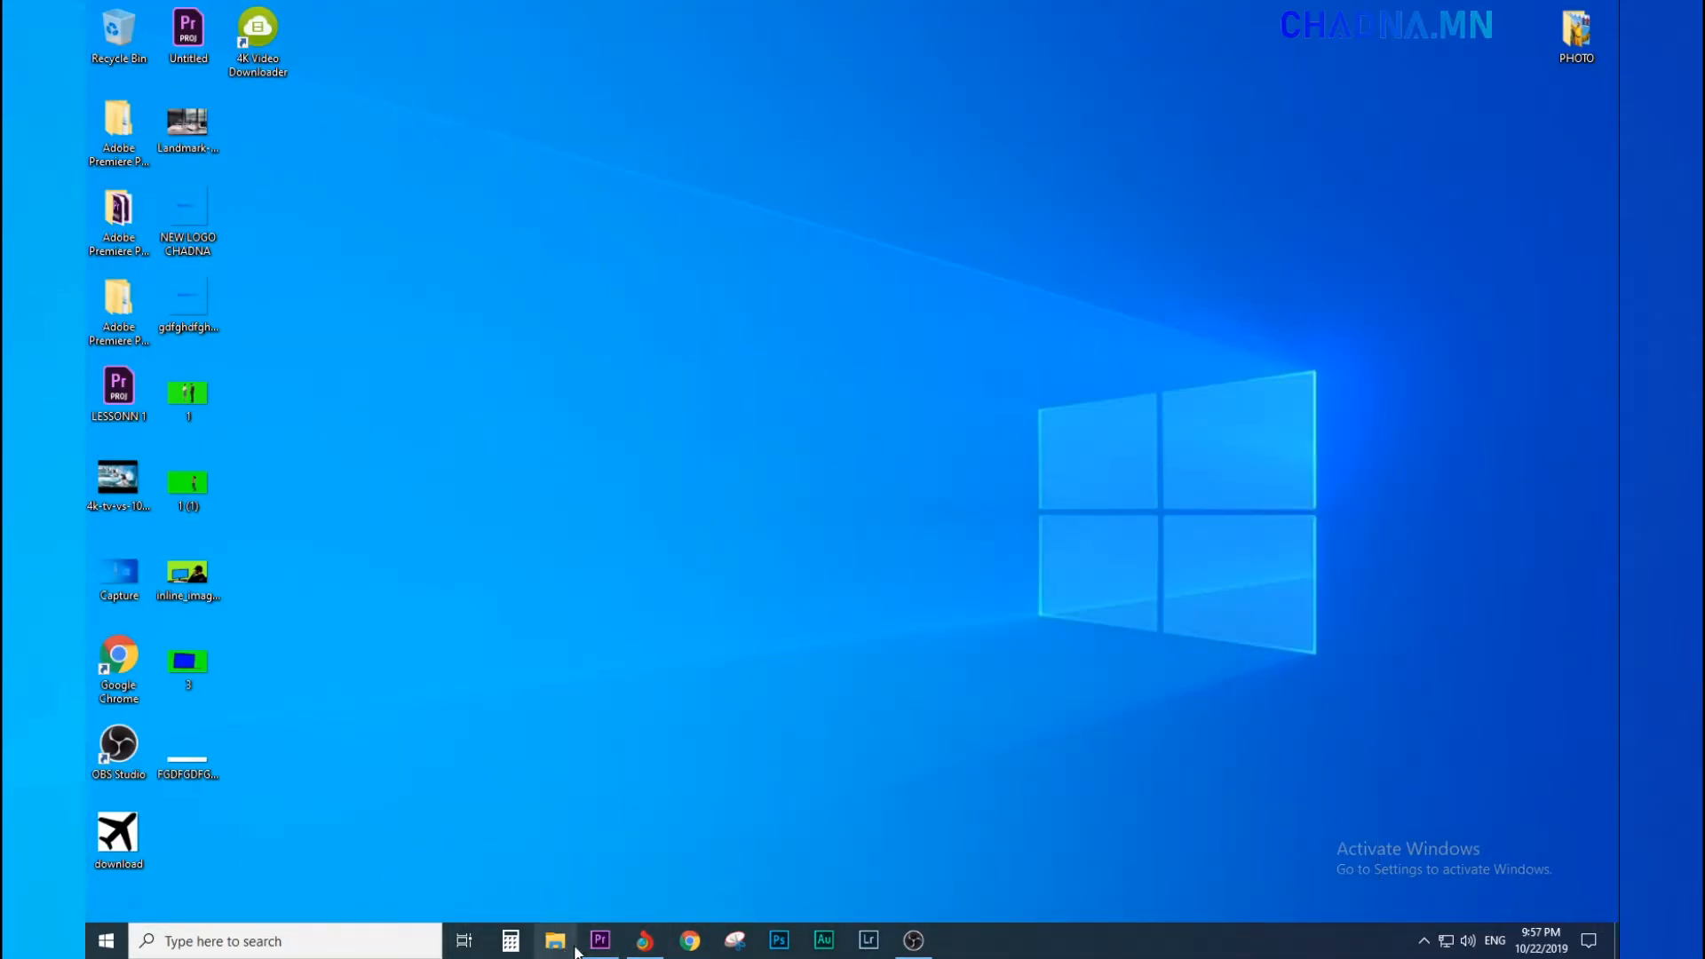
{"action": "left_click", "coordinate": [555, 940]}
{"action": "left_click", "coordinate": [350, 547]}
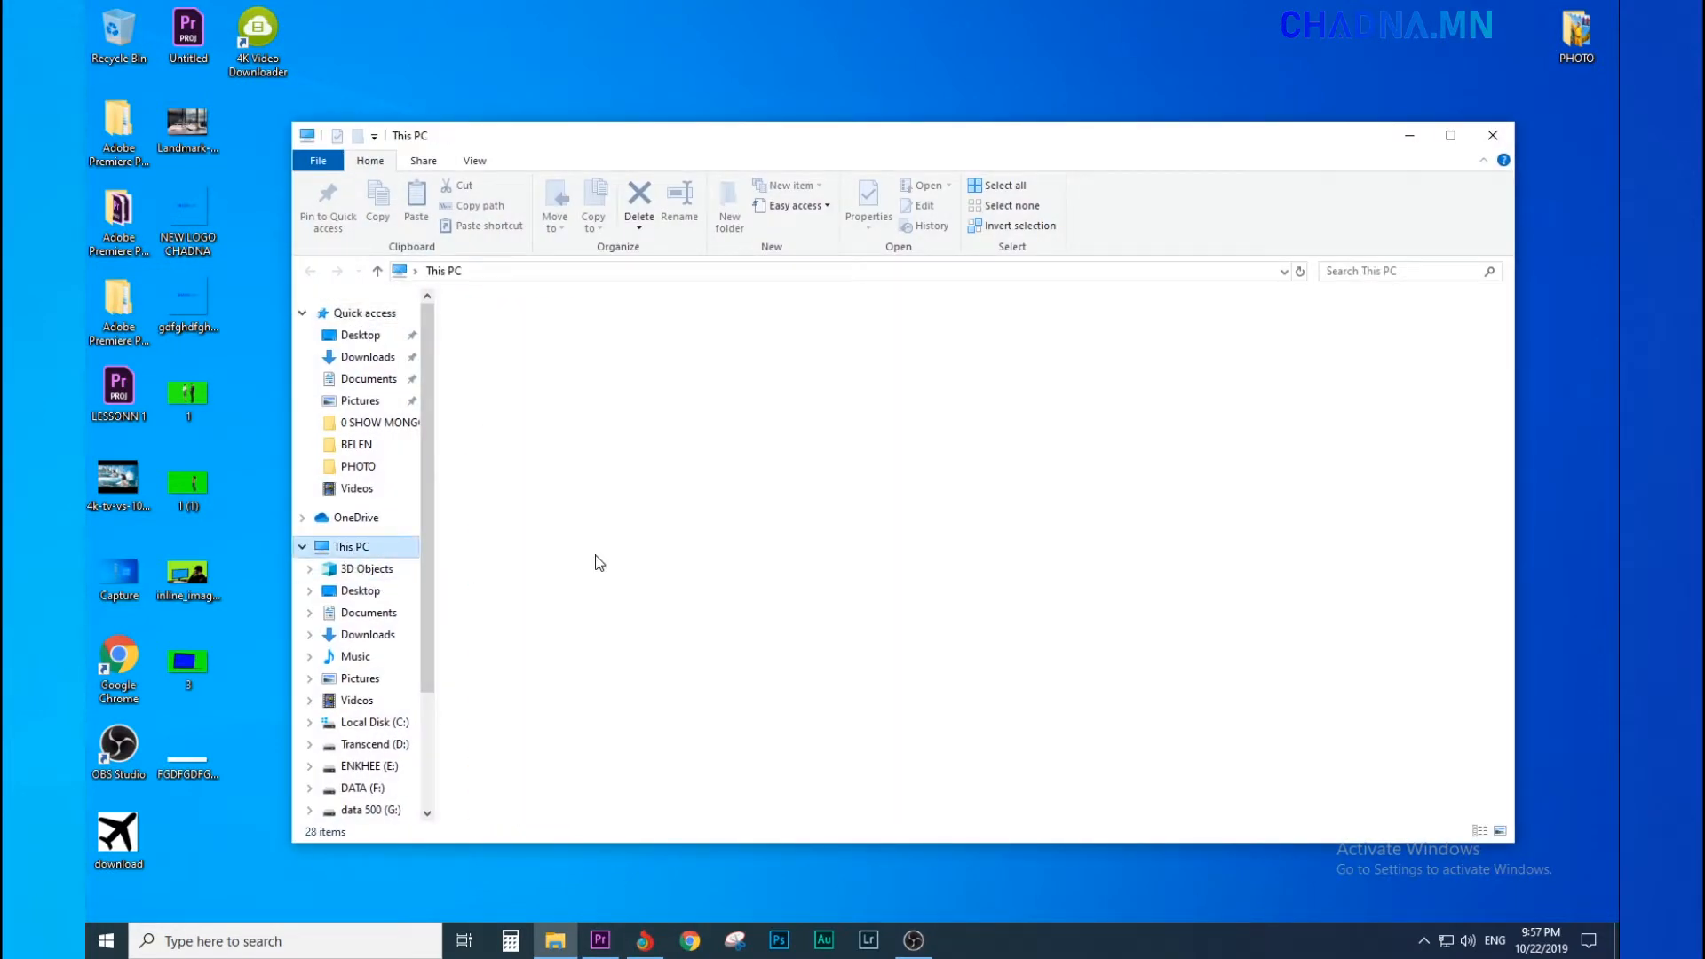
{"action": "left_click", "coordinate": [527, 531]}
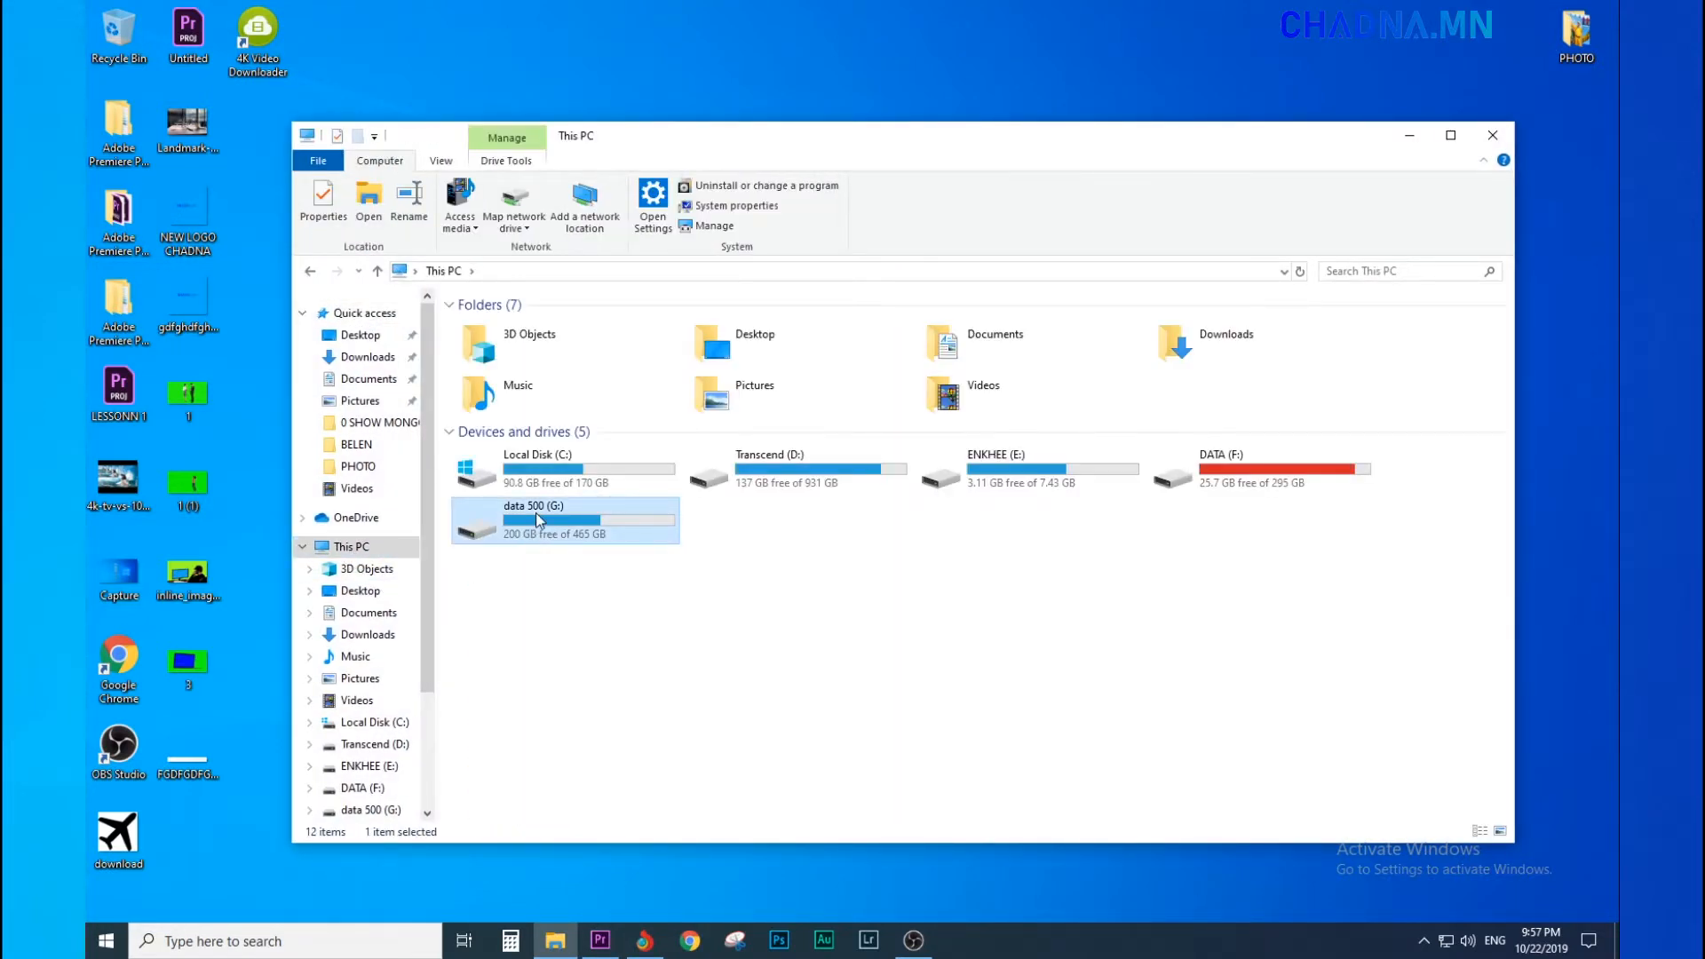
{"action": "double_click", "coordinate": [554, 520]}
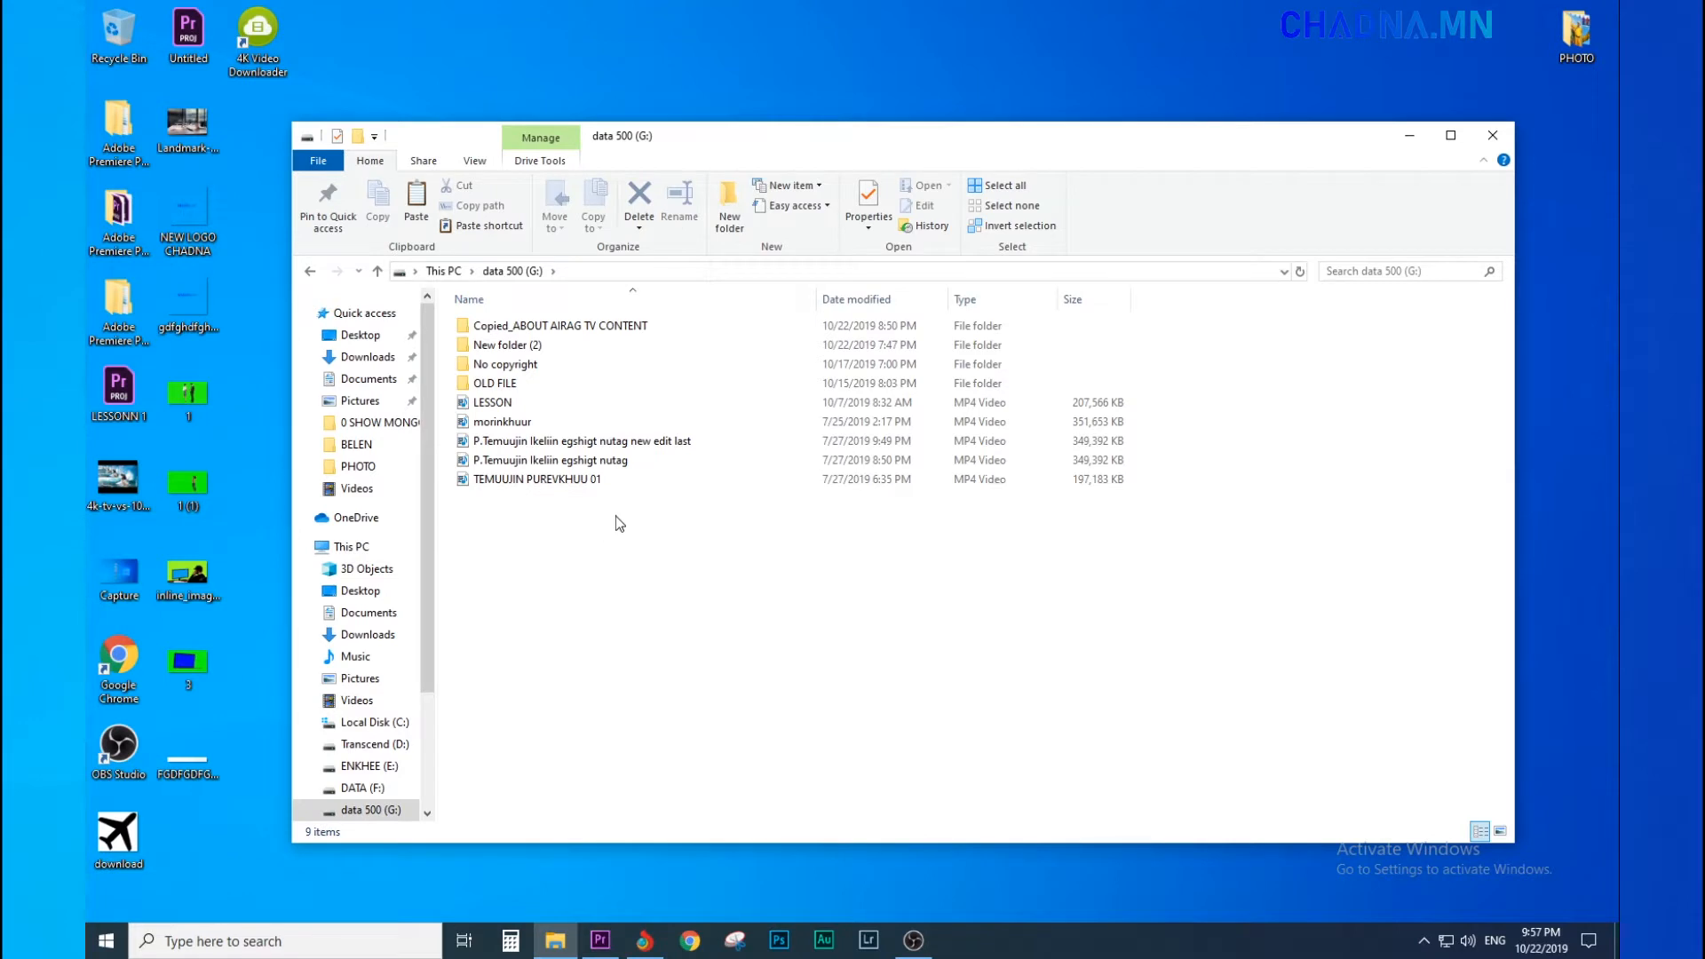
- Check the size and file count of the Copied_ABOUT AIRAG TV CONTENT folder in its properties
{"action": "left_click", "coordinate": [494, 331]}
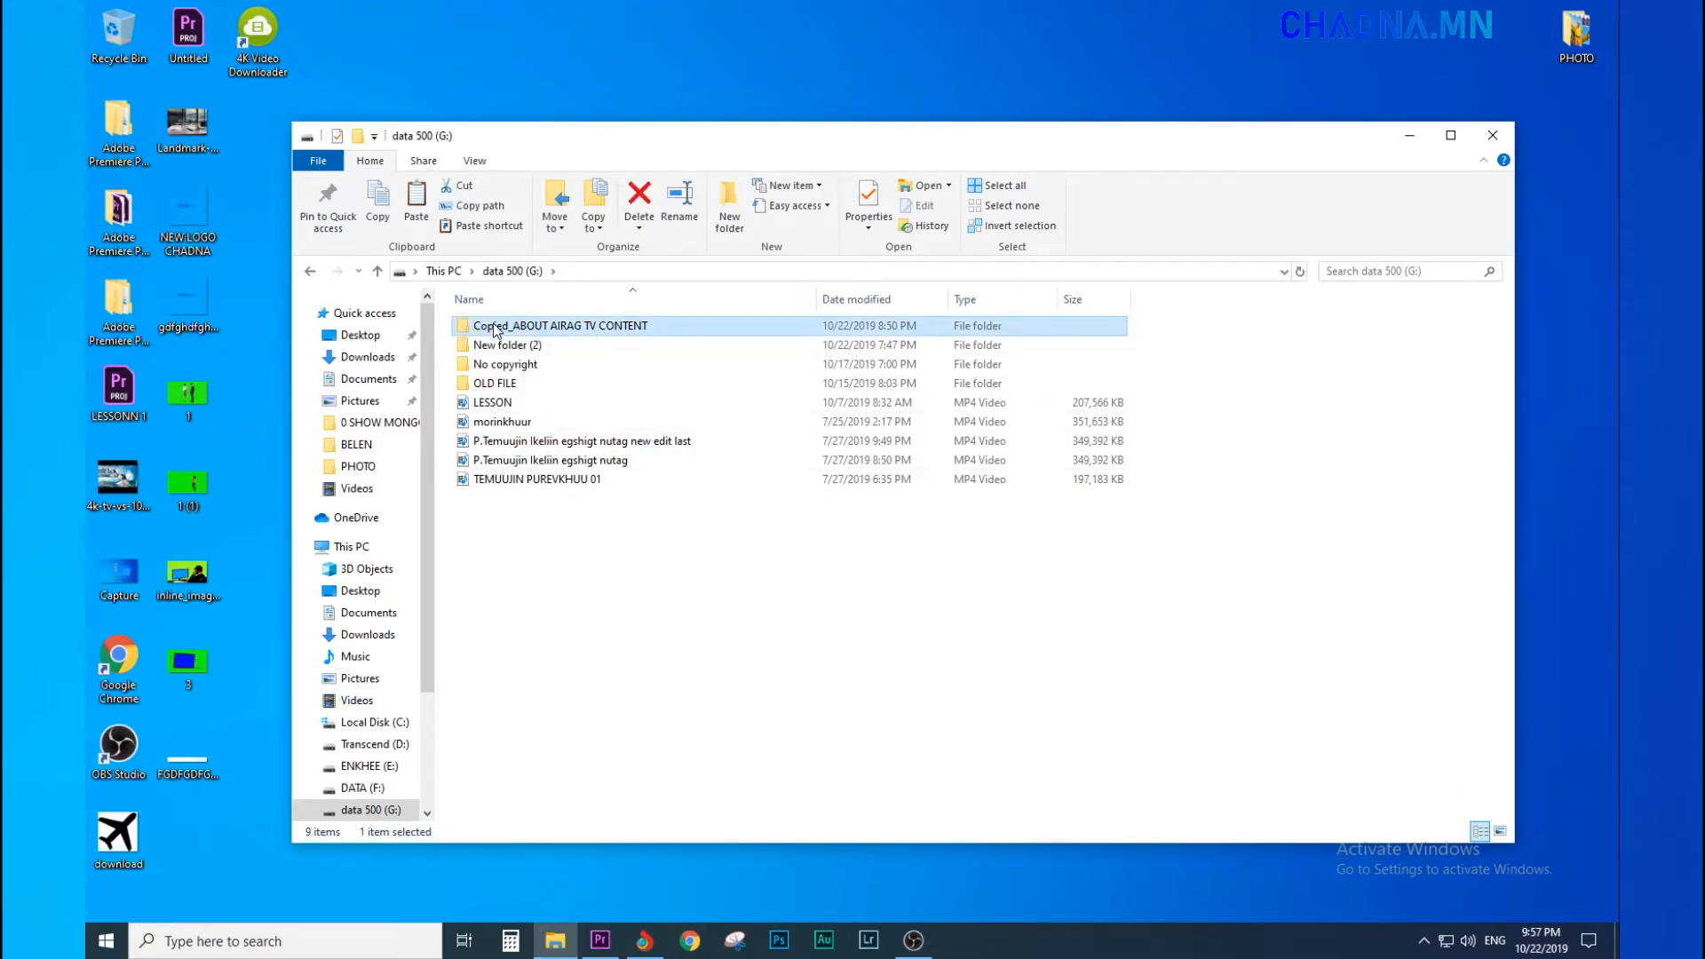
{"action": "right_click", "coordinate": [493, 331]}
{"action": "left_click", "coordinate": [550, 731]}
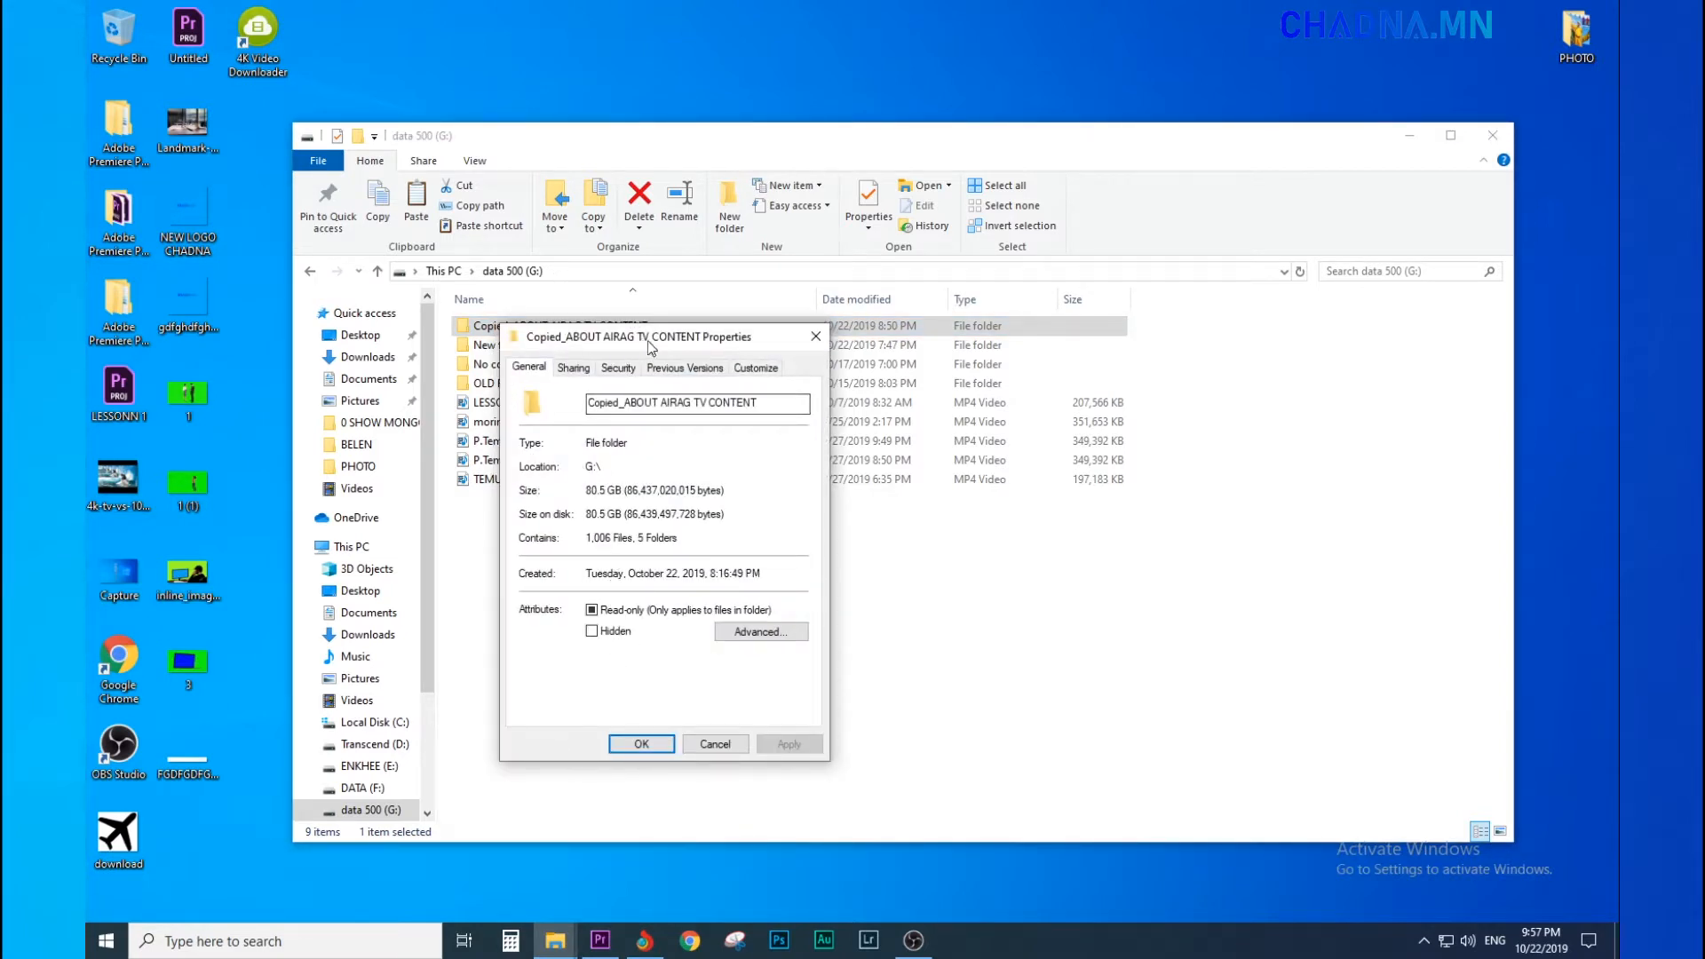
{"action": "left_click_drag", "start_coordinate": [643, 341], "coordinate": [707, 275]}
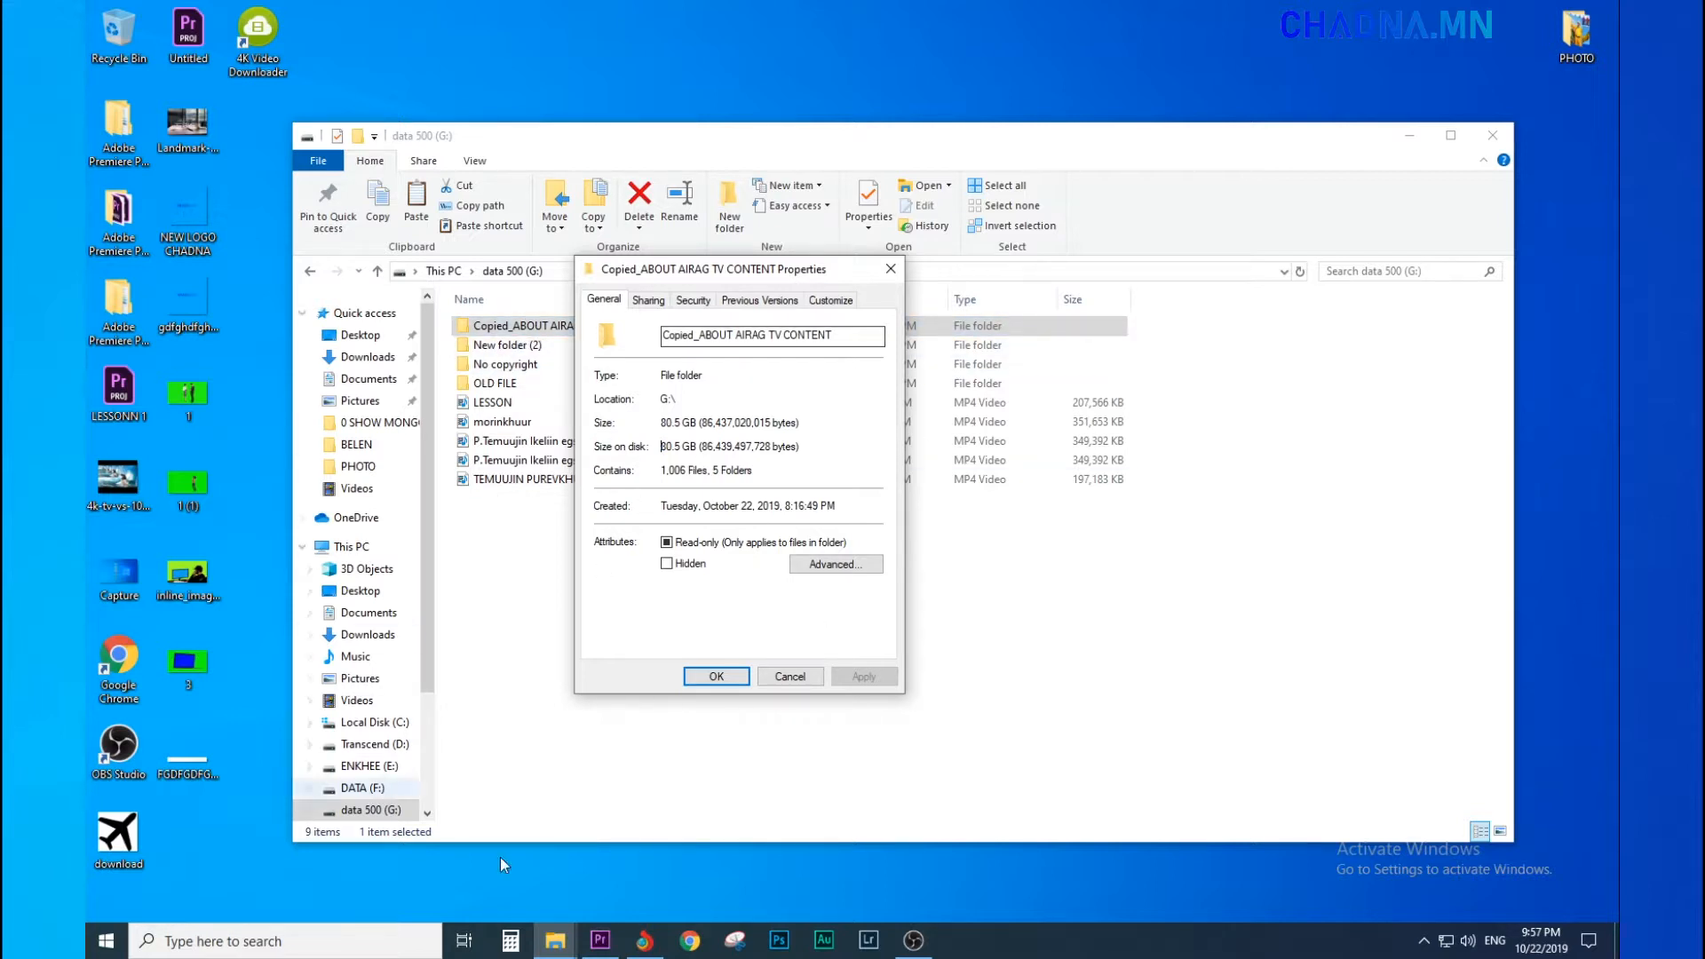
{"action": "left_click", "coordinate": [890, 270]}
- Open the Copied_ABOUT AIRAG TV CONTENT folder and inspect its Media Cache, Video Previews and Audio Previews subfolders
{"action": "double_click", "coordinate": [548, 331]}
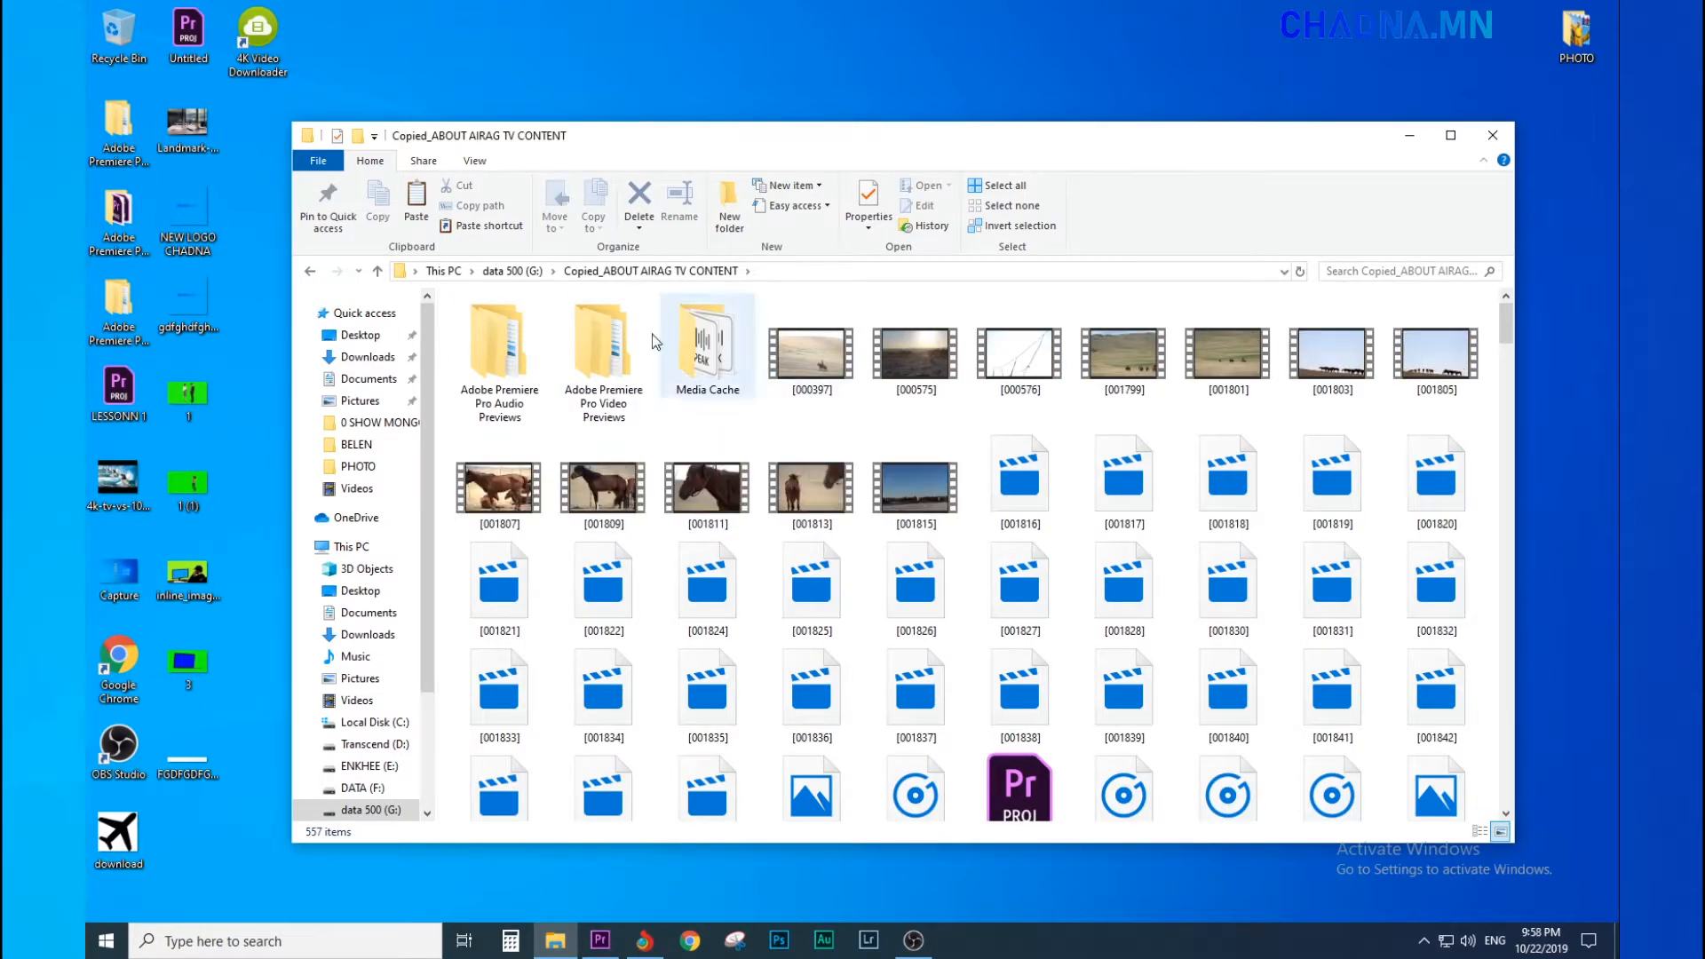
{"action": "left_click", "coordinate": [615, 948]}
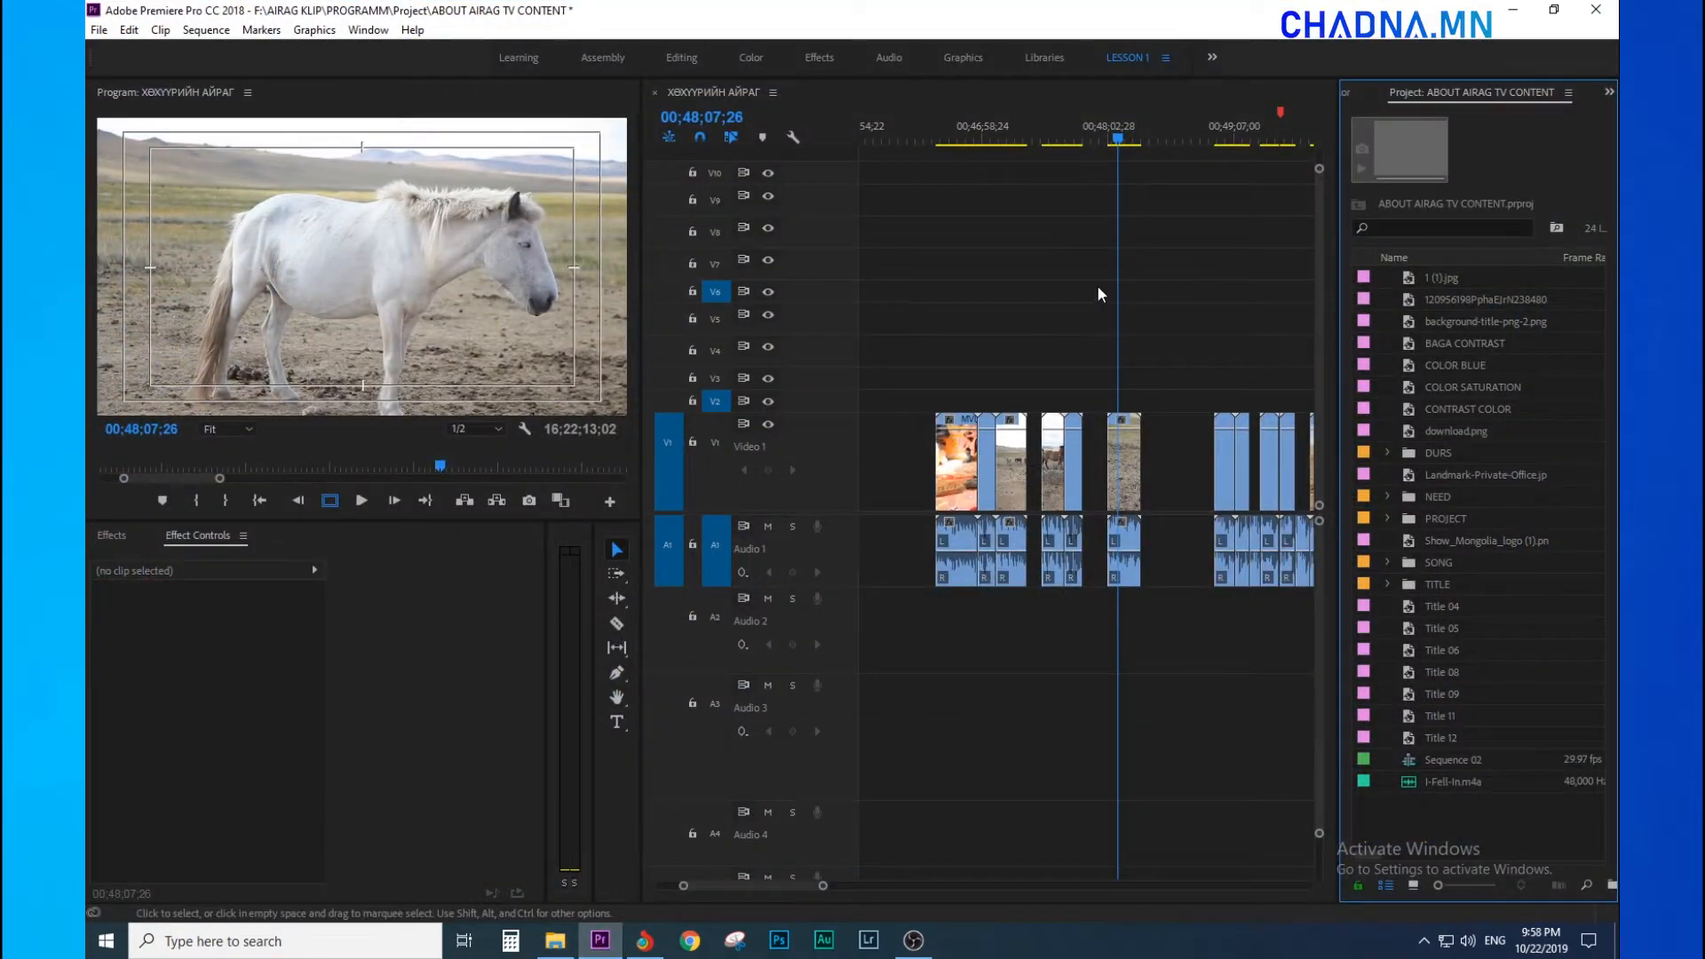
{"action": "left_click", "coordinate": [1513, 15]}
{"action": "double_click", "coordinate": [733, 397]}
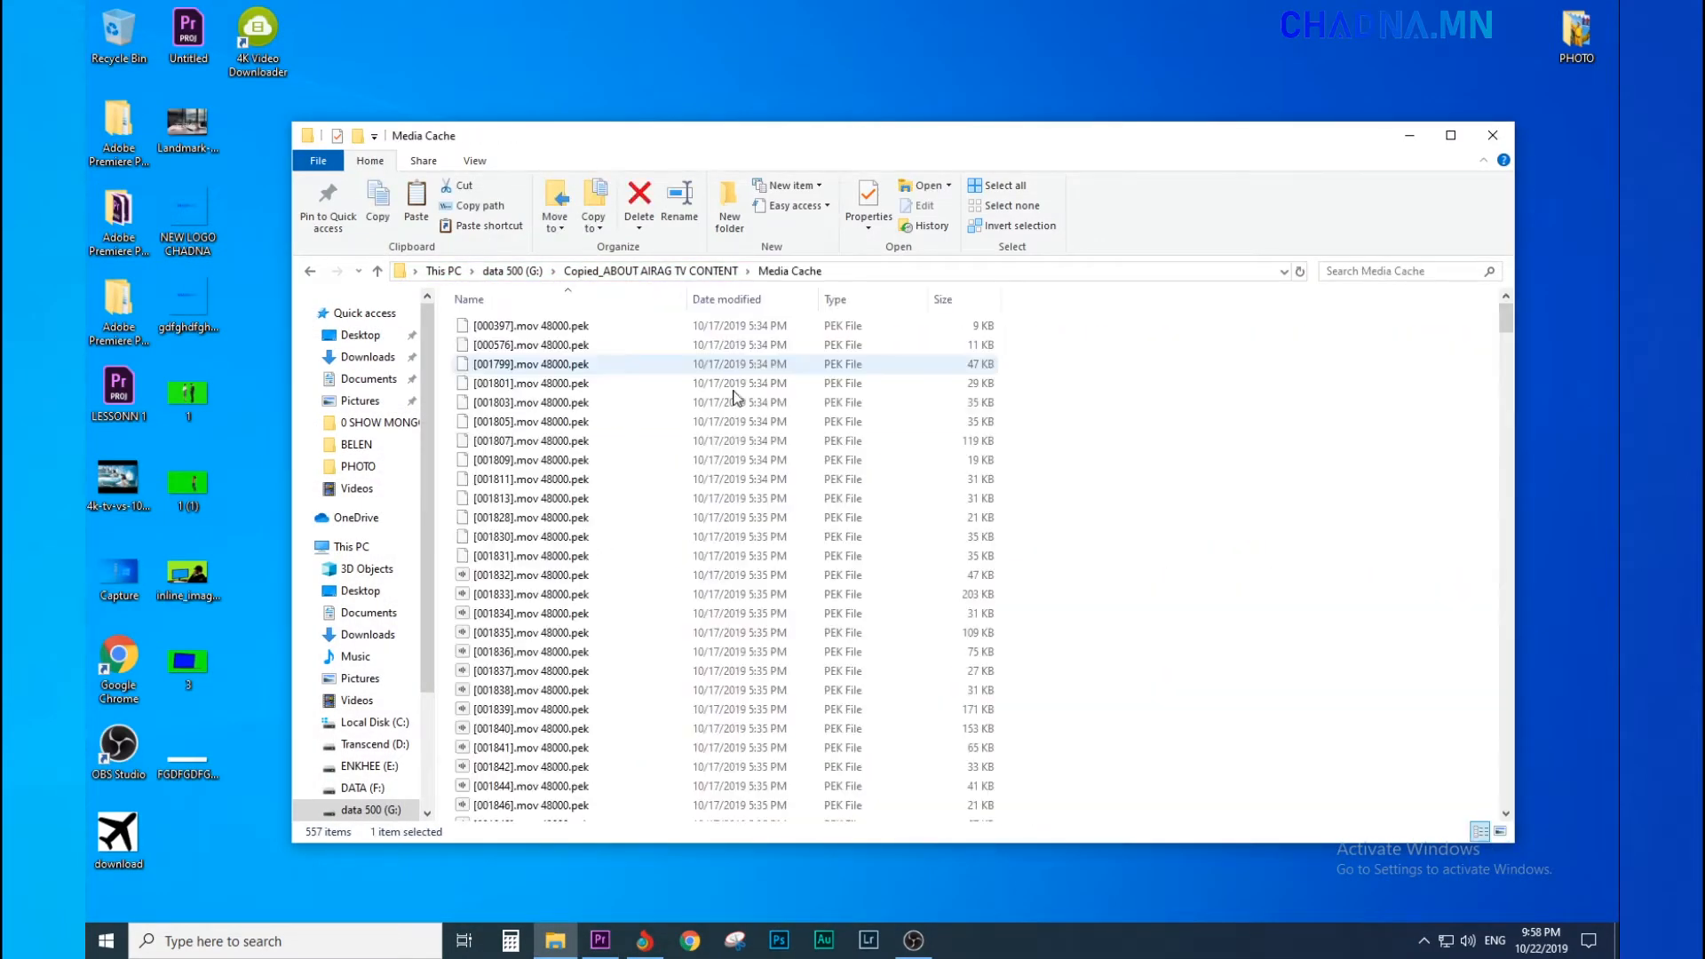
{"action": "key", "text": "BackSpace"}
{"action": "double_click", "coordinate": [621, 346]}
{"action": "key", "text": "BackSpace"}
{"action": "double_click", "coordinate": [477, 355]}
{"action": "key", "text": "BackSpace"}
- Examine the project file and the collected video, photo and audio files throughout the copied folder
{"action": "left_click", "coordinate": [1036, 741]}
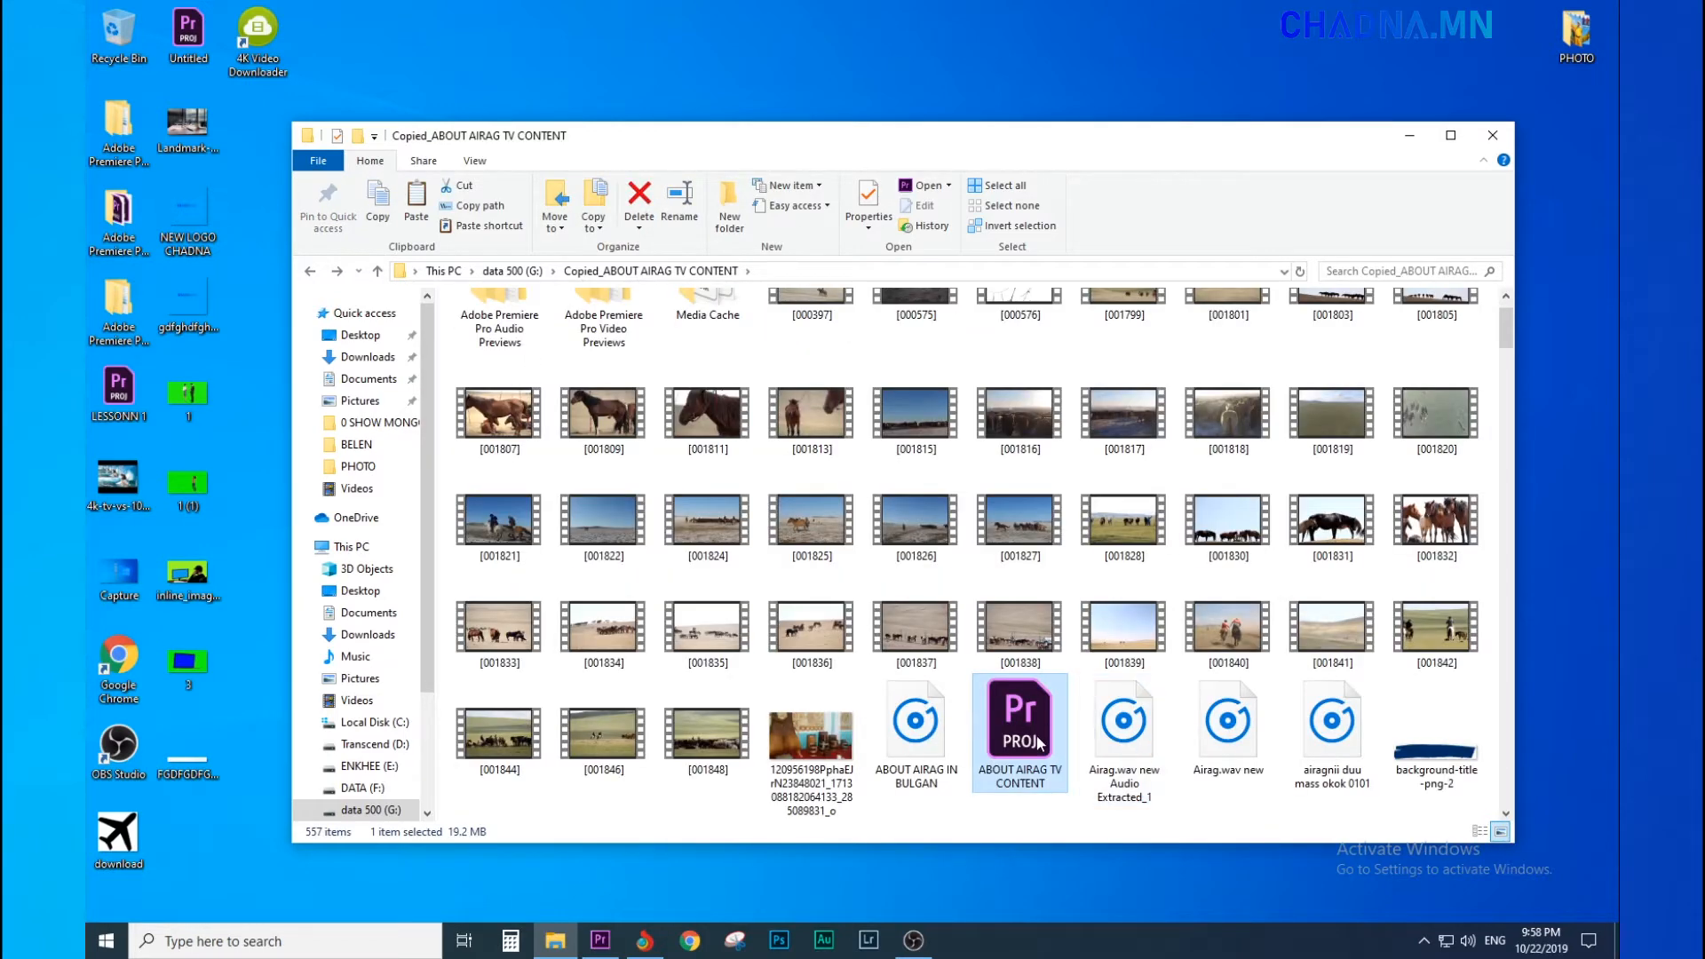
{"action": "scroll", "coordinate": [1190, 578], "scroll_direction": "up", "scroll_amount": 1}
{"action": "left_click", "coordinate": [1436, 595]}
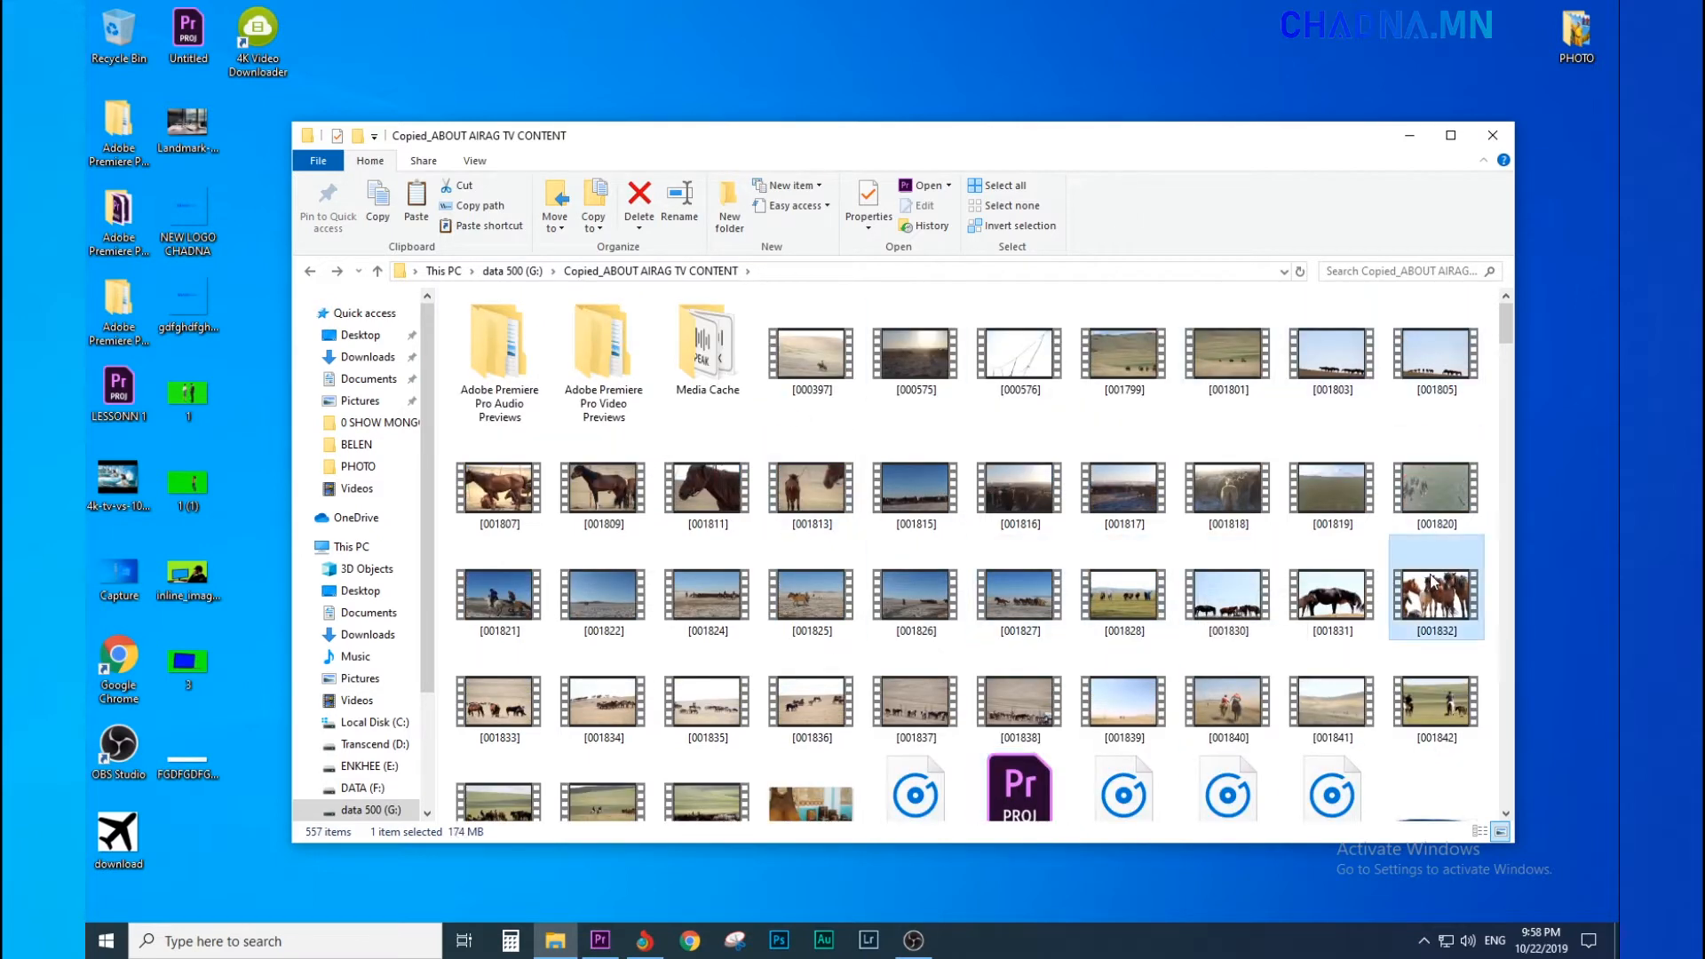
{"action": "scroll", "coordinate": [1313, 582], "scroll_direction": "down", "scroll_amount": 3}
{"action": "scroll", "coordinate": [1314, 582], "scroll_direction": "down", "scroll_amount": 15}
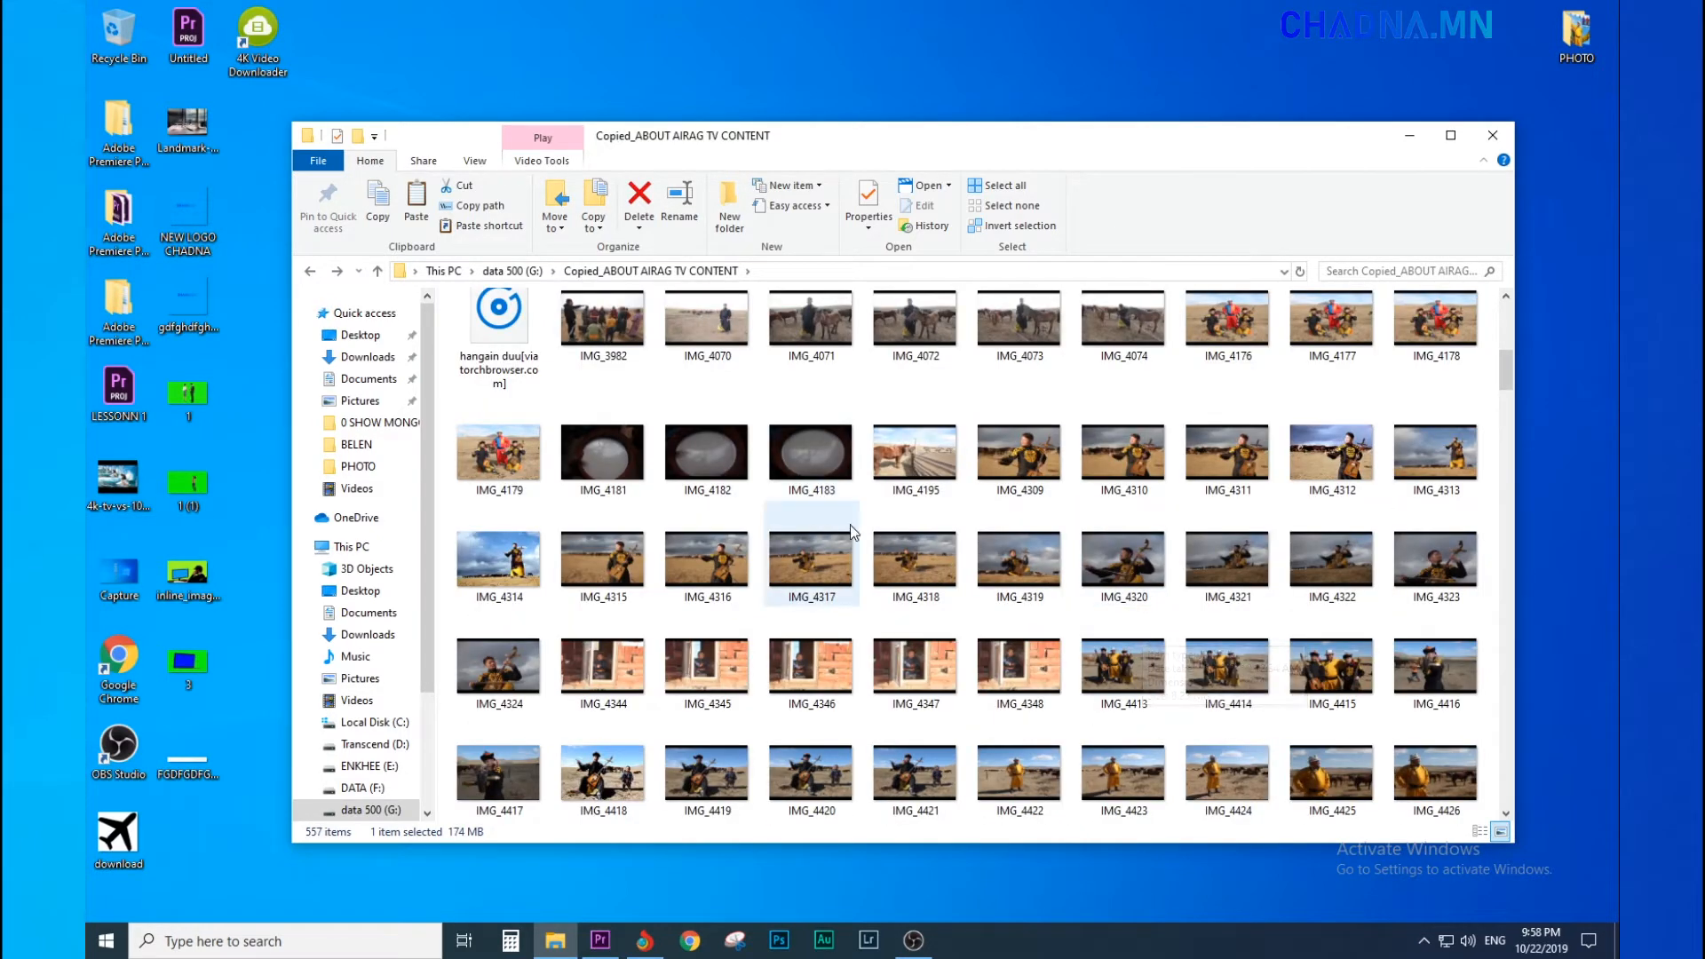
{"action": "scroll", "coordinate": [919, 536], "scroll_direction": "down", "scroll_amount": 5}
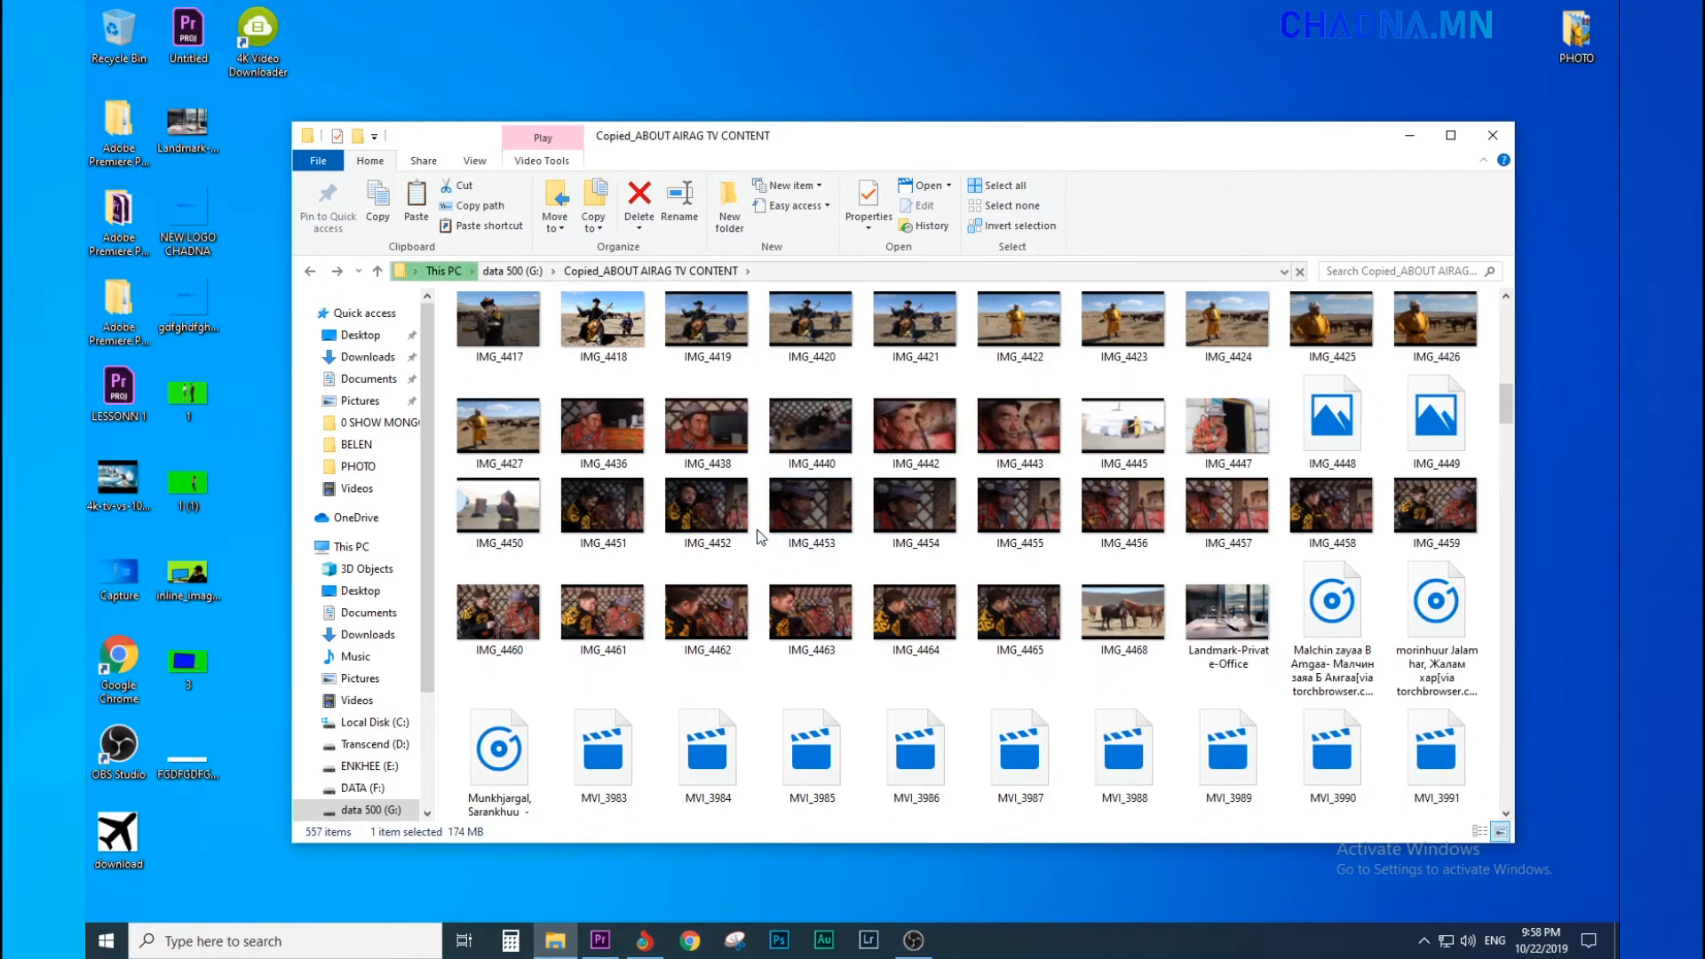
{"action": "scroll", "coordinate": [782, 546], "scroll_direction": "down", "scroll_amount": 20}
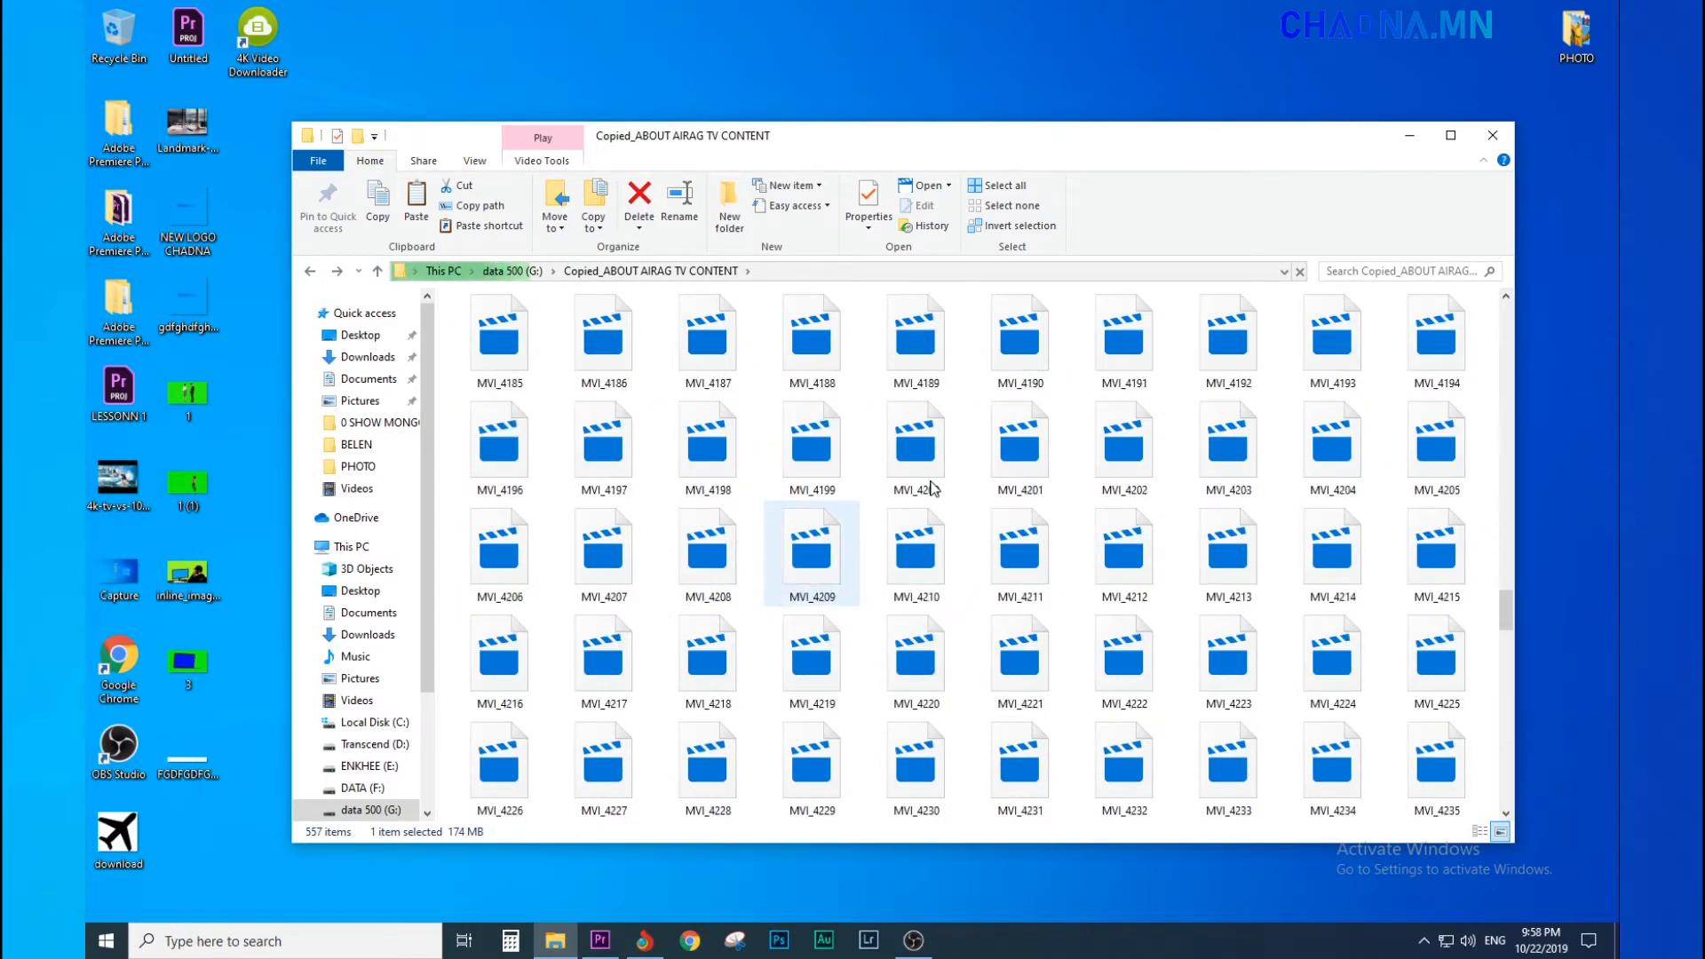
{"action": "scroll", "coordinate": [951, 541], "scroll_direction": "down", "scroll_amount": 5}
{"action": "left_click", "coordinate": [1019, 733]}
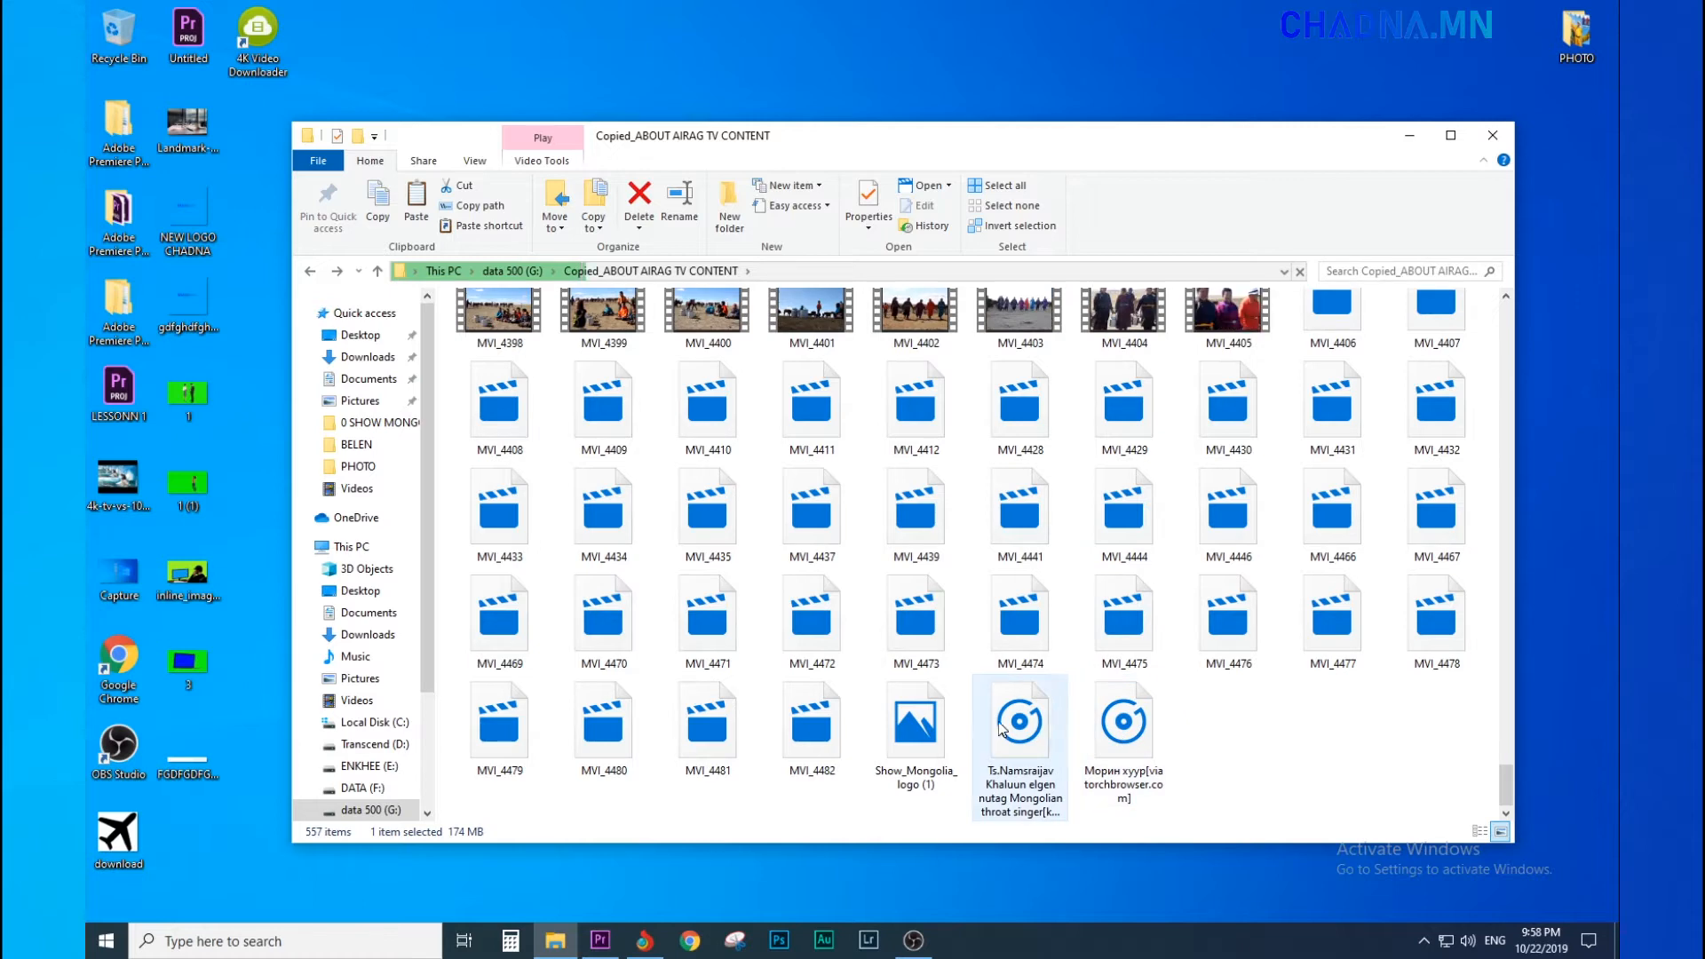
{"action": "left_click", "coordinate": [1118, 741]}
{"action": "scroll", "coordinate": [1287, 675], "scroll_direction": "up", "scroll_amount": 5}
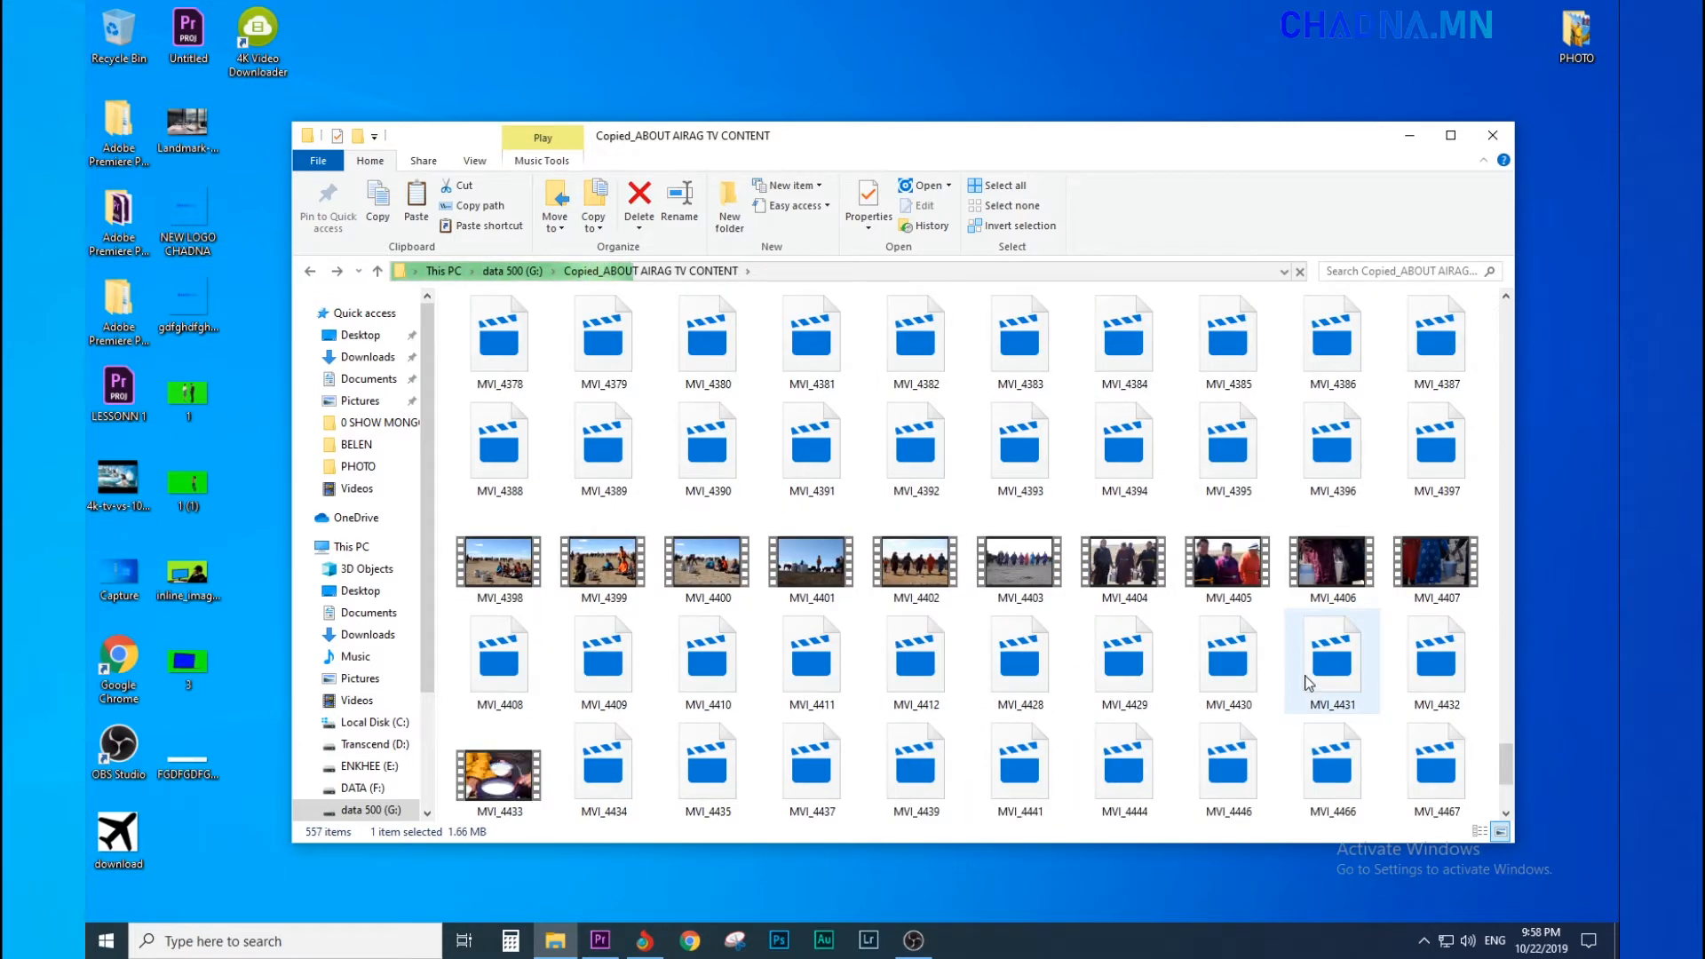
{"action": "scroll", "coordinate": [1278, 684], "scroll_direction": "up", "scroll_amount": 10}
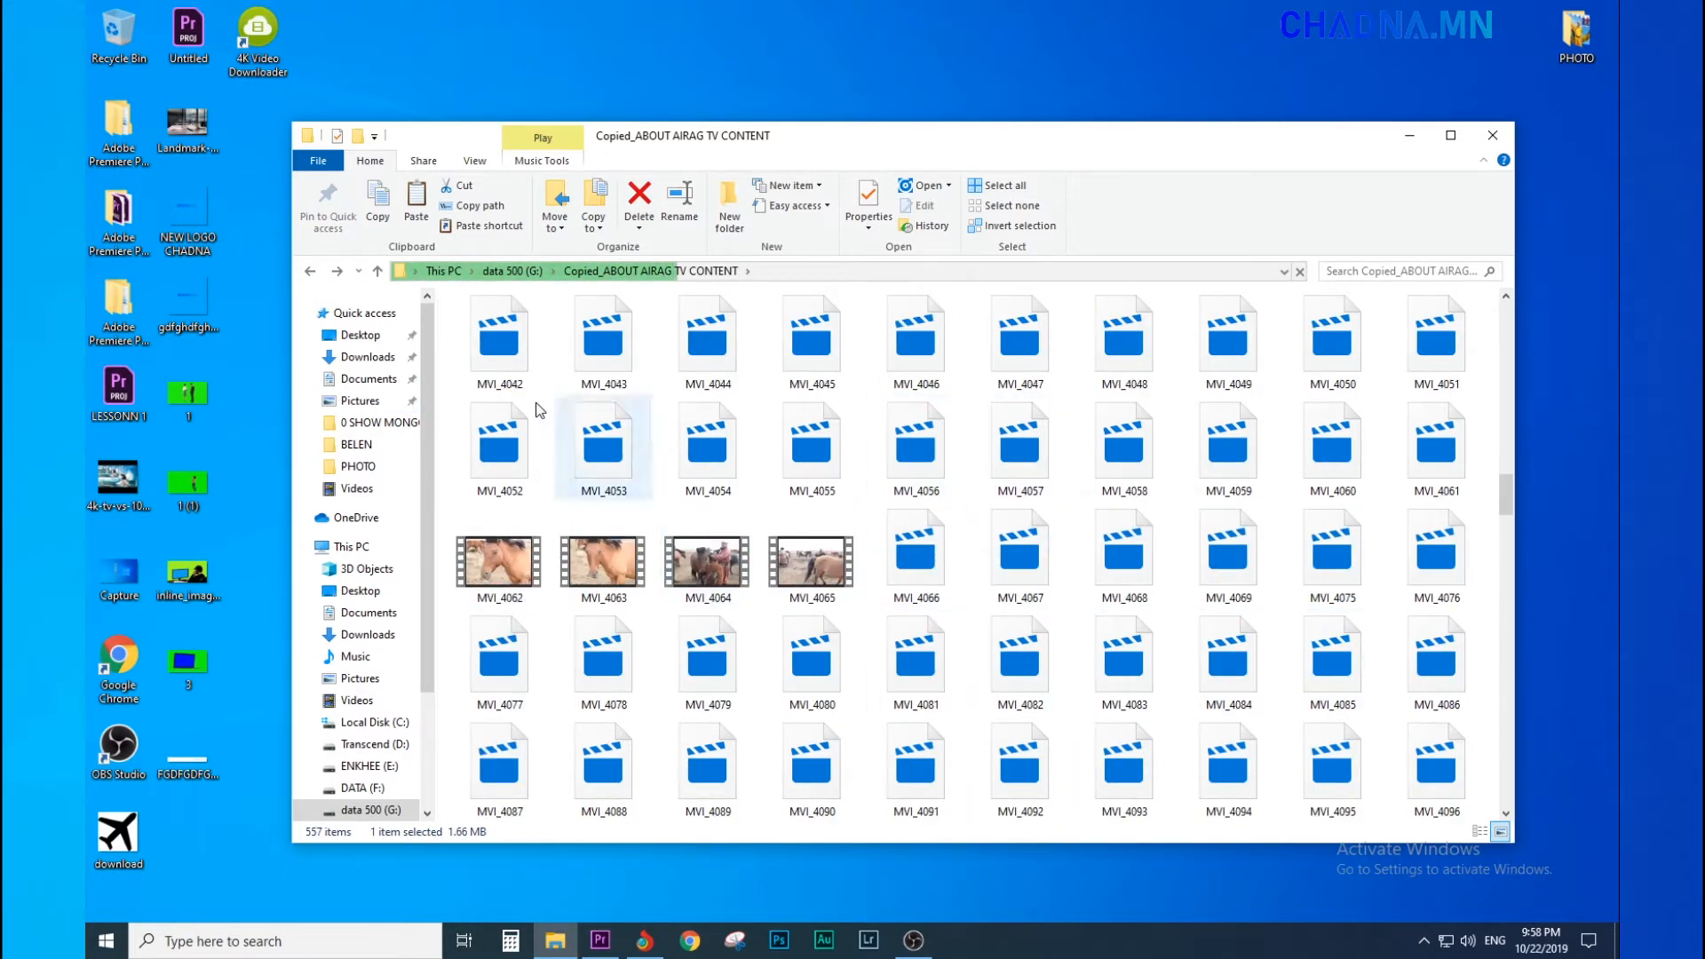
- Go back to the G: drive and copy the Copied_ABOUT AIRAG TV CONTENT folder to the clipboard
{"action": "key", "text": "alt+Left"}
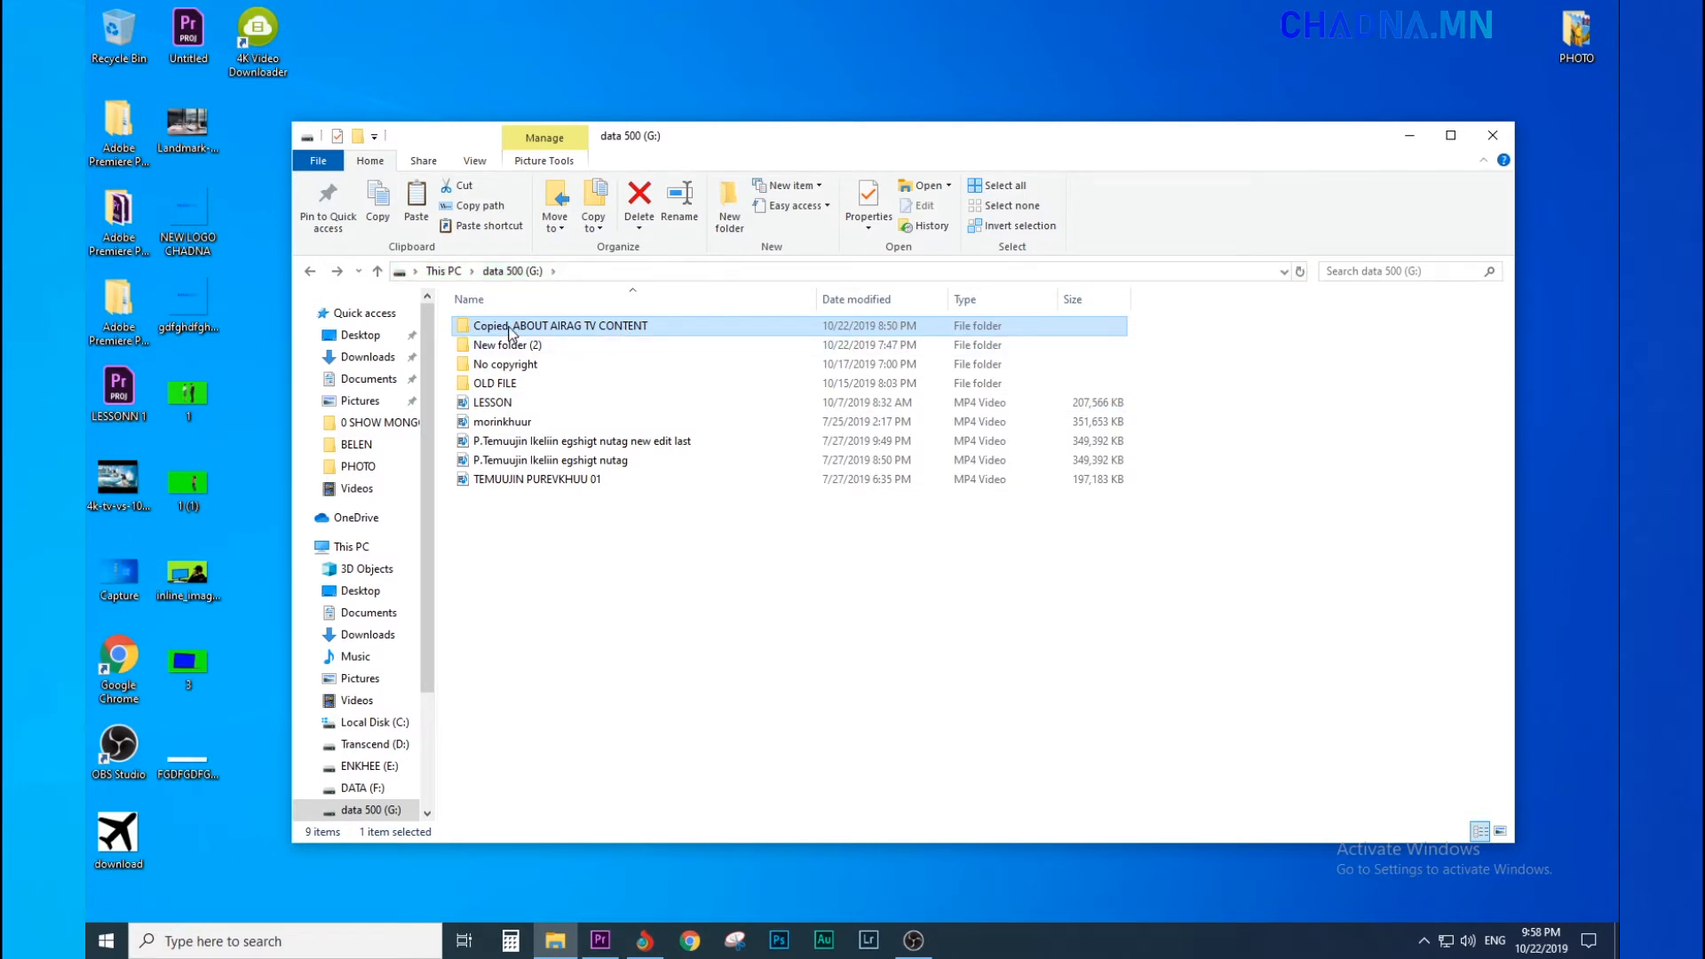
{"action": "right_click", "coordinate": [519, 325]}
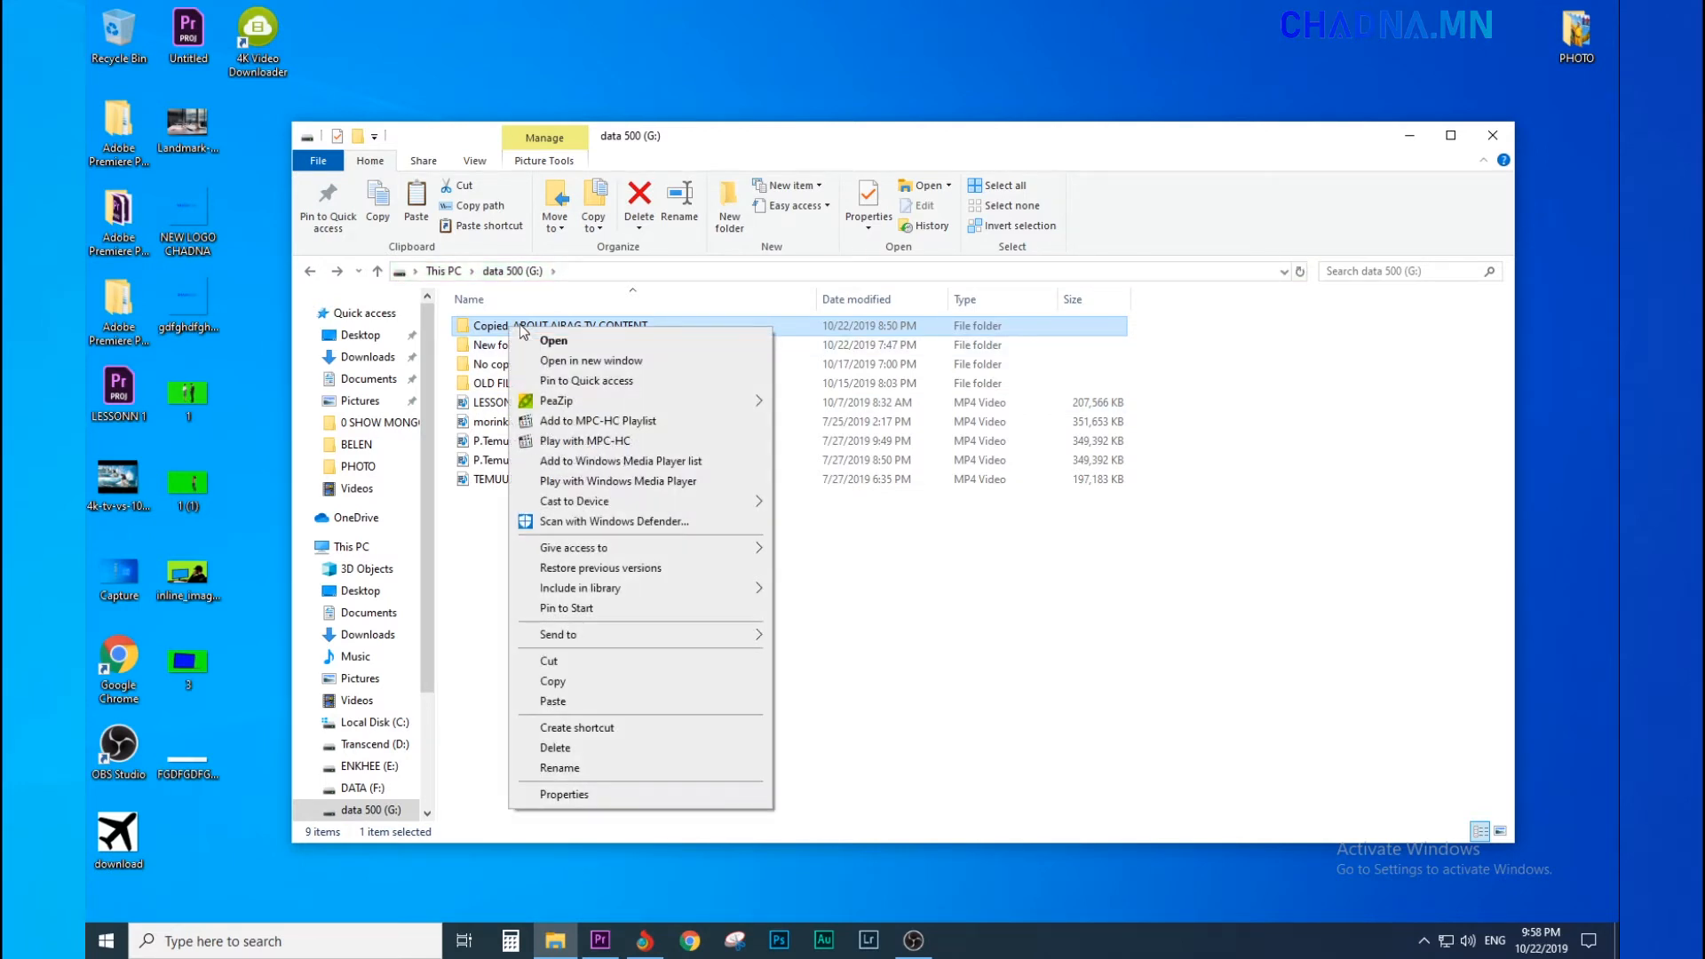
{"action": "left_click", "coordinate": [553, 681]}
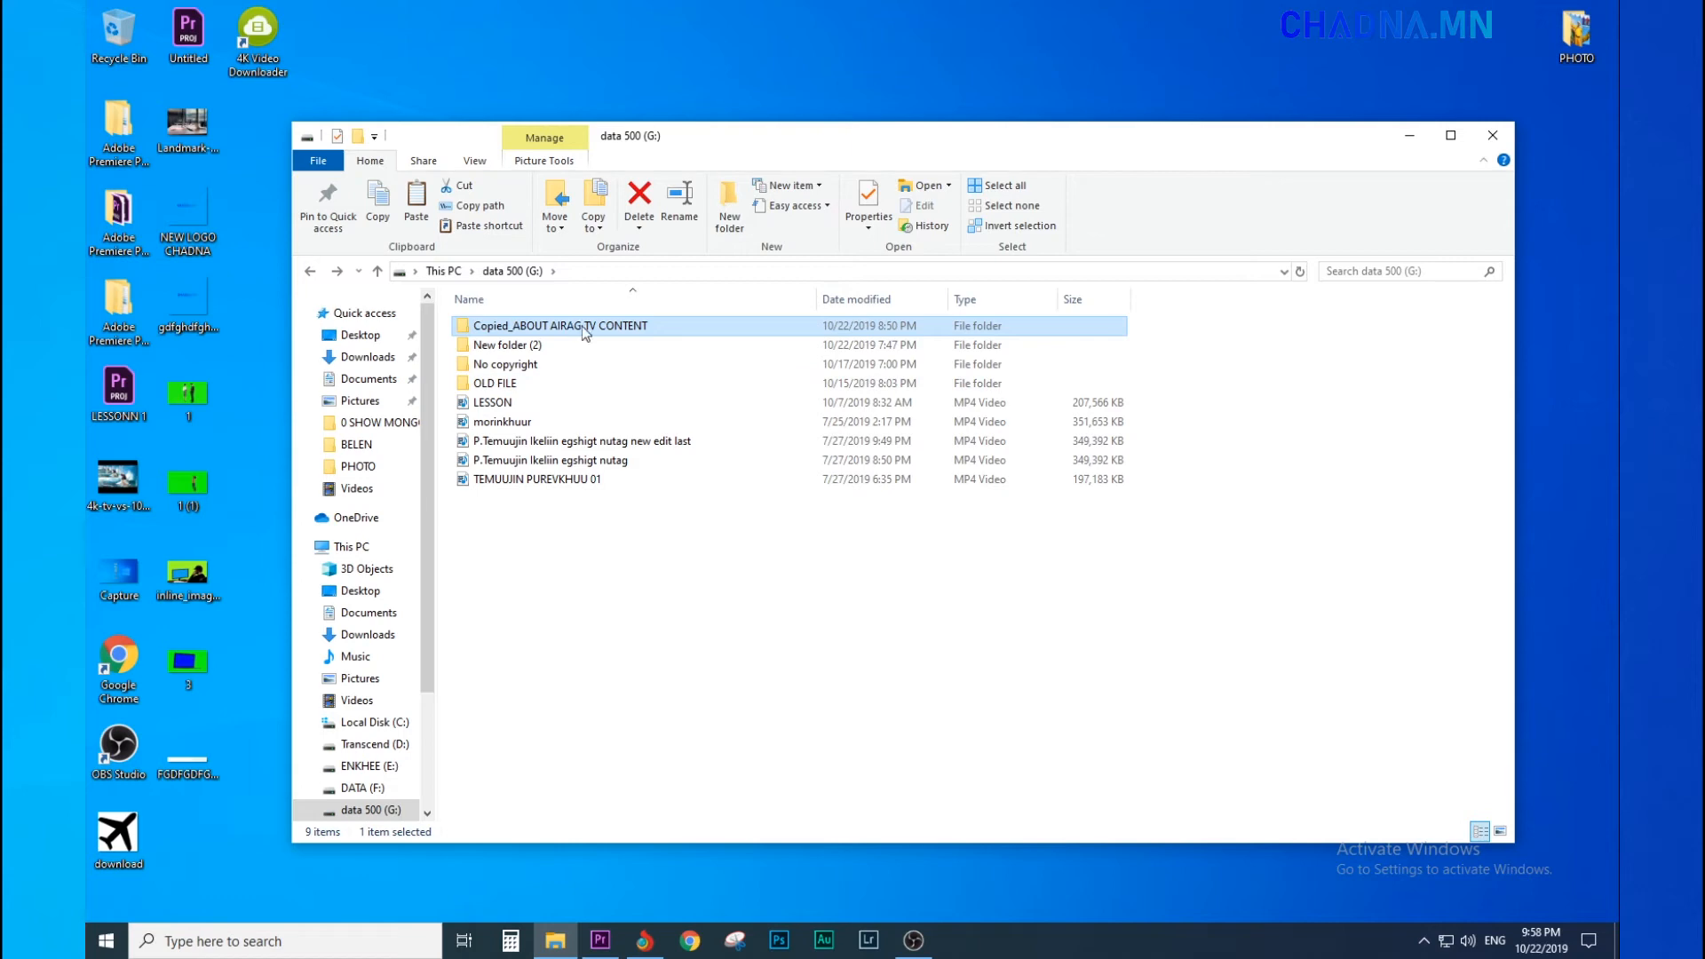
- Reopen the copied folder and locate its ABOUT AIRAG TV CONTENT project file, comparing it with the project open in Premiere Pro
{"action": "double_click", "coordinate": [648, 332]}
{"action": "left_click", "coordinate": [1021, 793]}
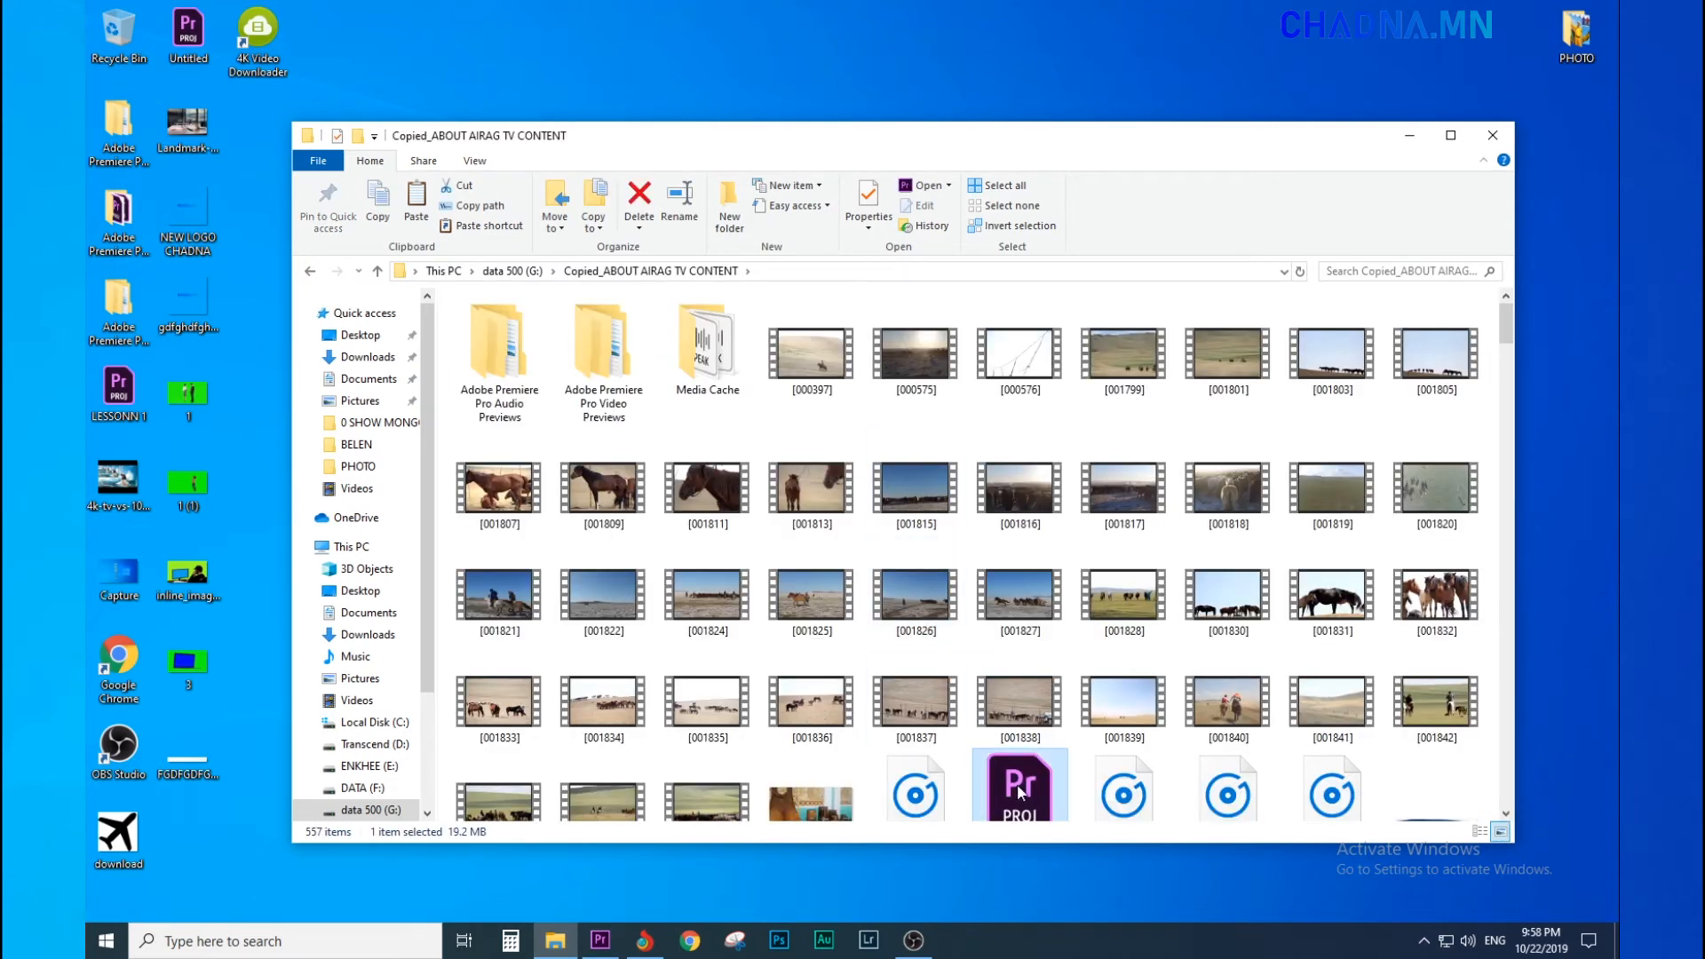
{"action": "scroll", "coordinate": [1021, 793], "scroll_direction": "down", "scroll_amount": 5}
{"action": "left_click", "coordinate": [600, 941]}
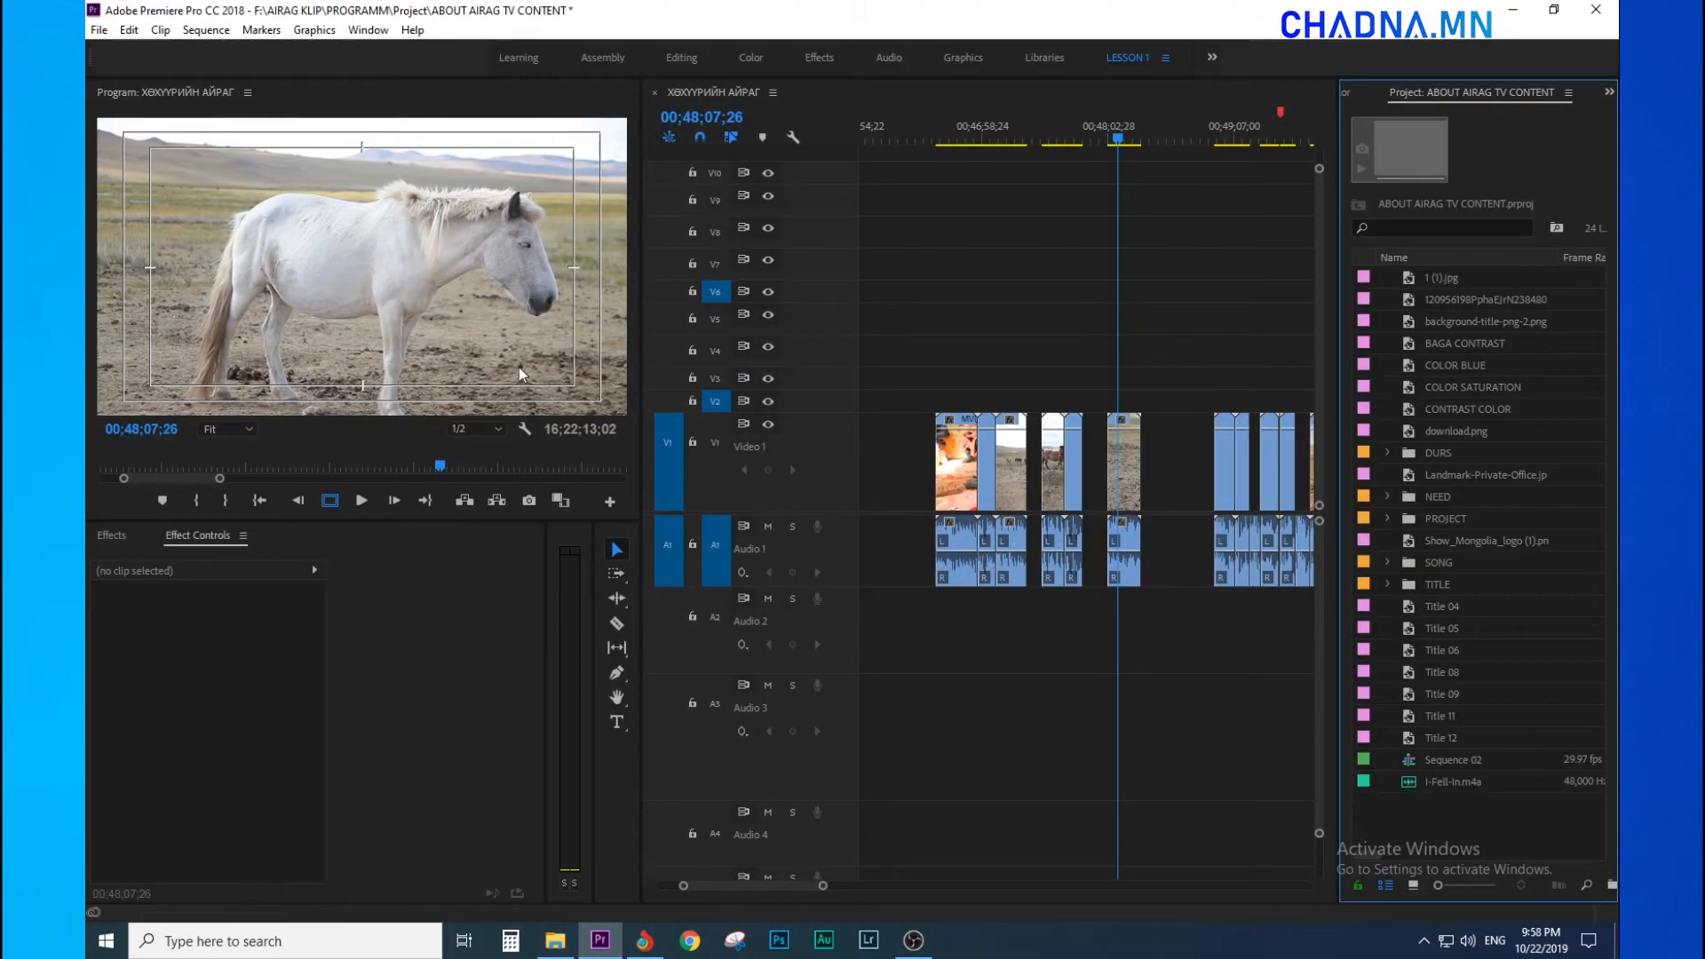
{"action": "left_click", "coordinate": [1512, 10]}
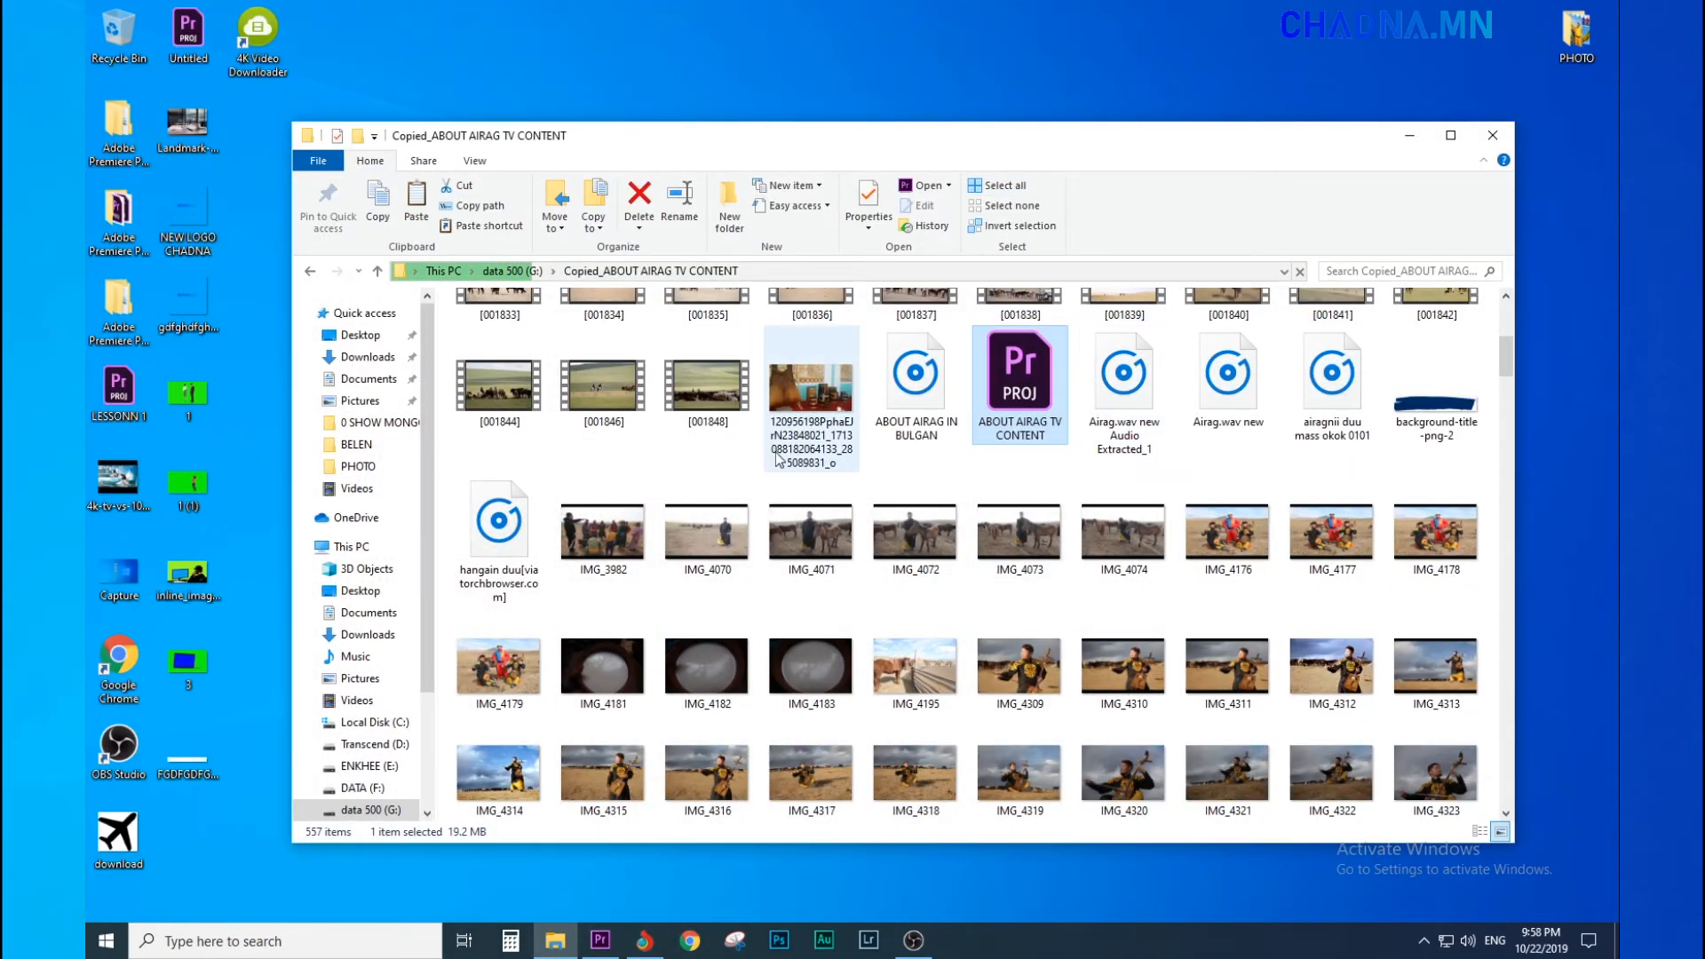
- Switch to the browser and view the lesson list on the chadna.mn site
{"action": "left_click", "coordinate": [601, 941]}
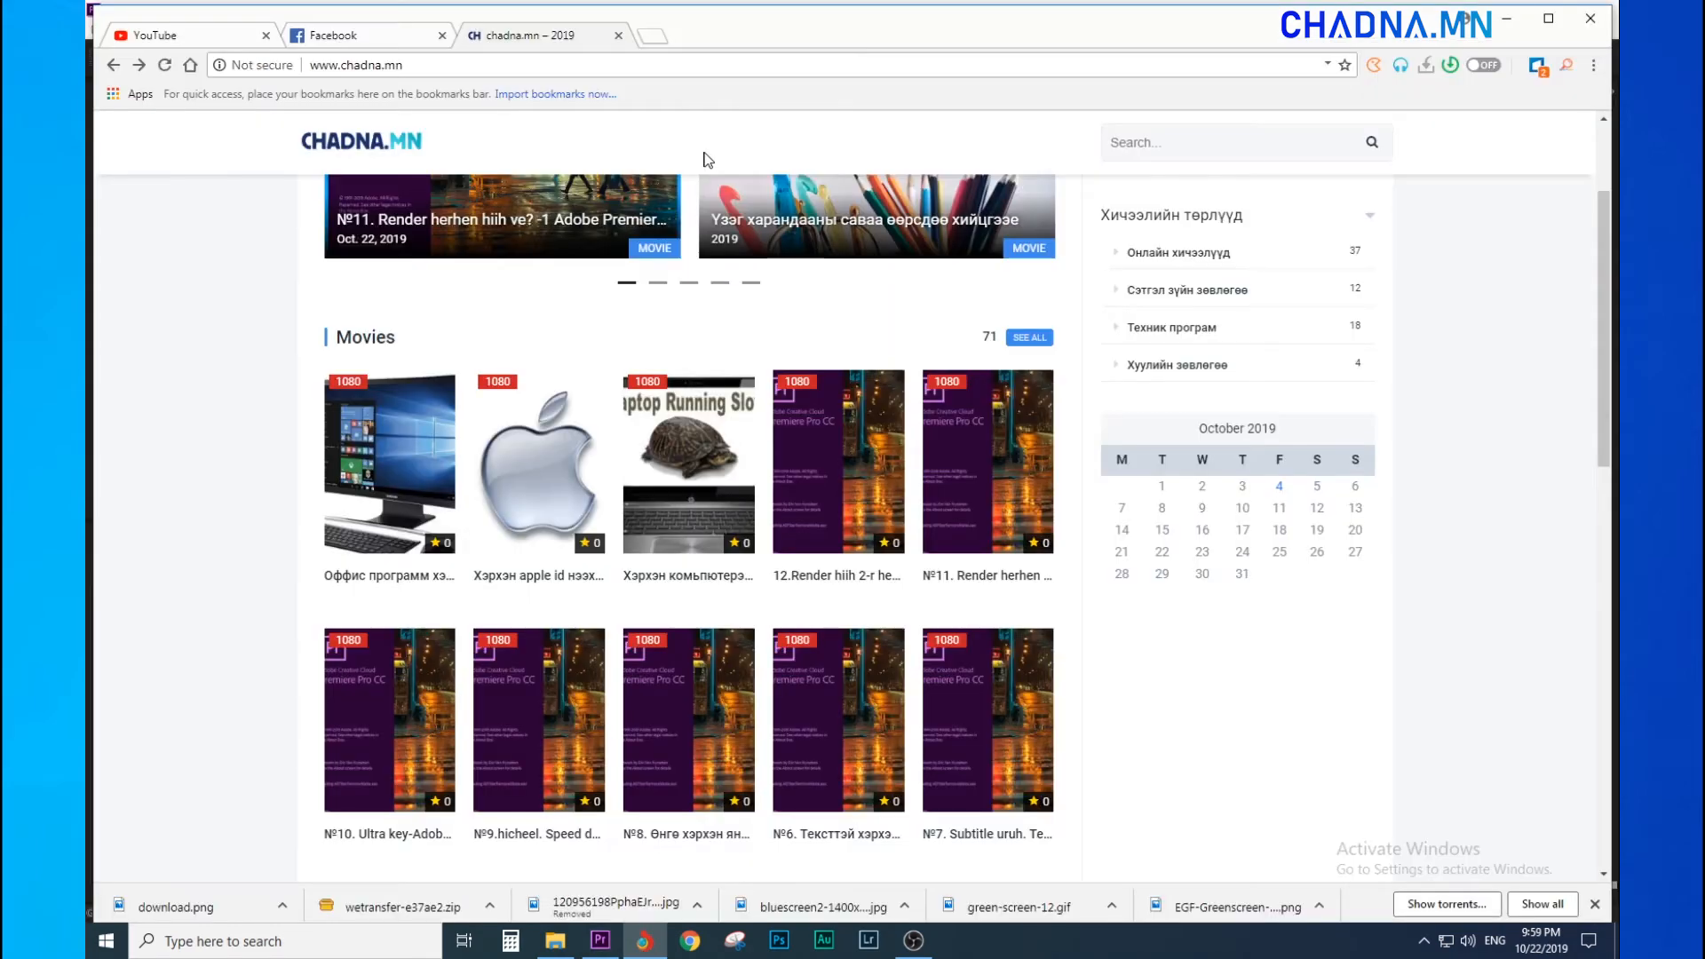
{"action": "left_click", "coordinate": [1506, 20]}
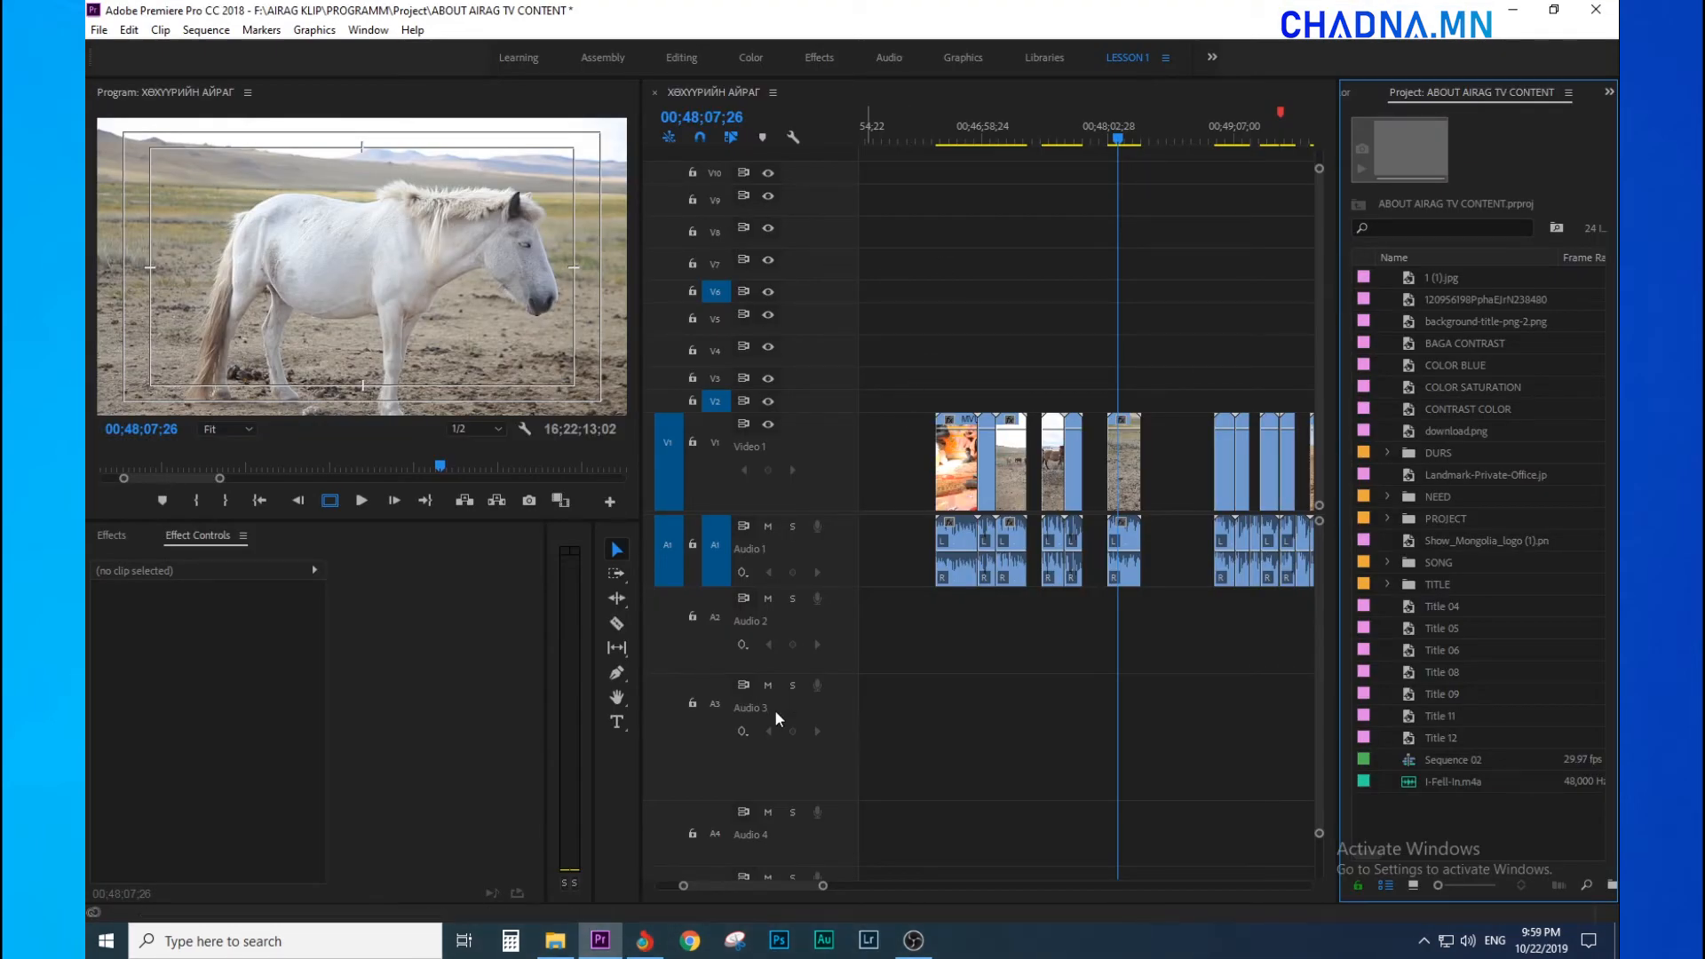
{"action": "left_click", "coordinate": [645, 940]}
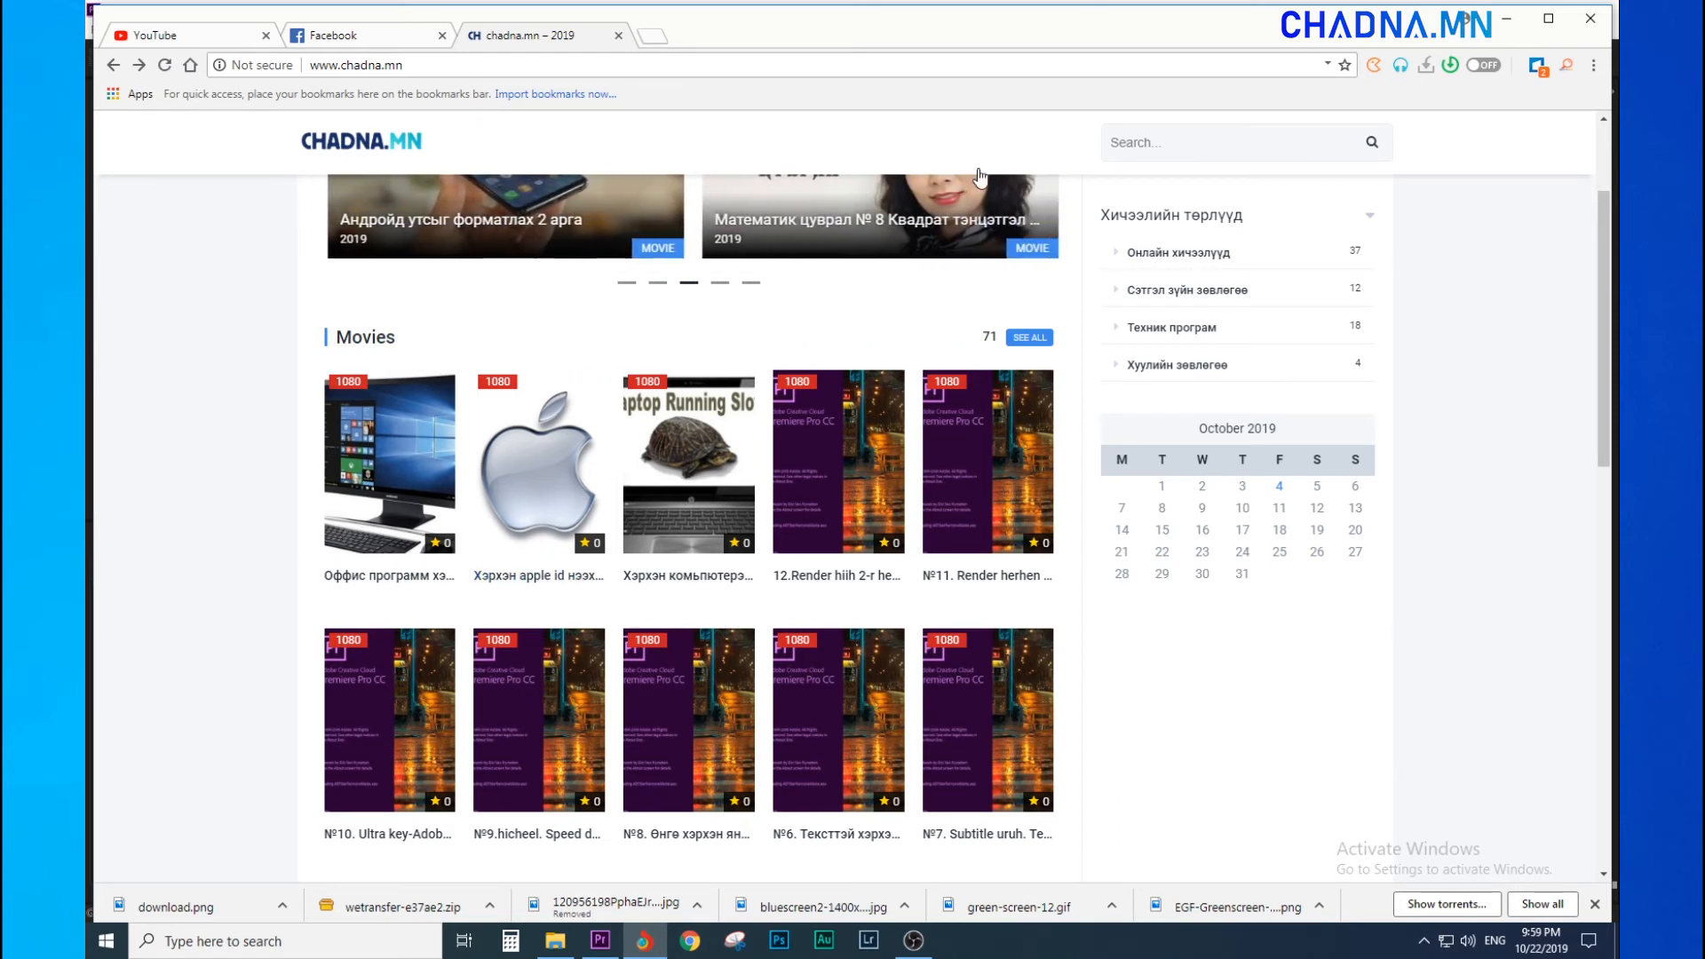
- Return to Premiere Pro and save the ABOUT AIRAG TV CONTENT project
{"action": "left_click", "coordinate": [1560, 55]}
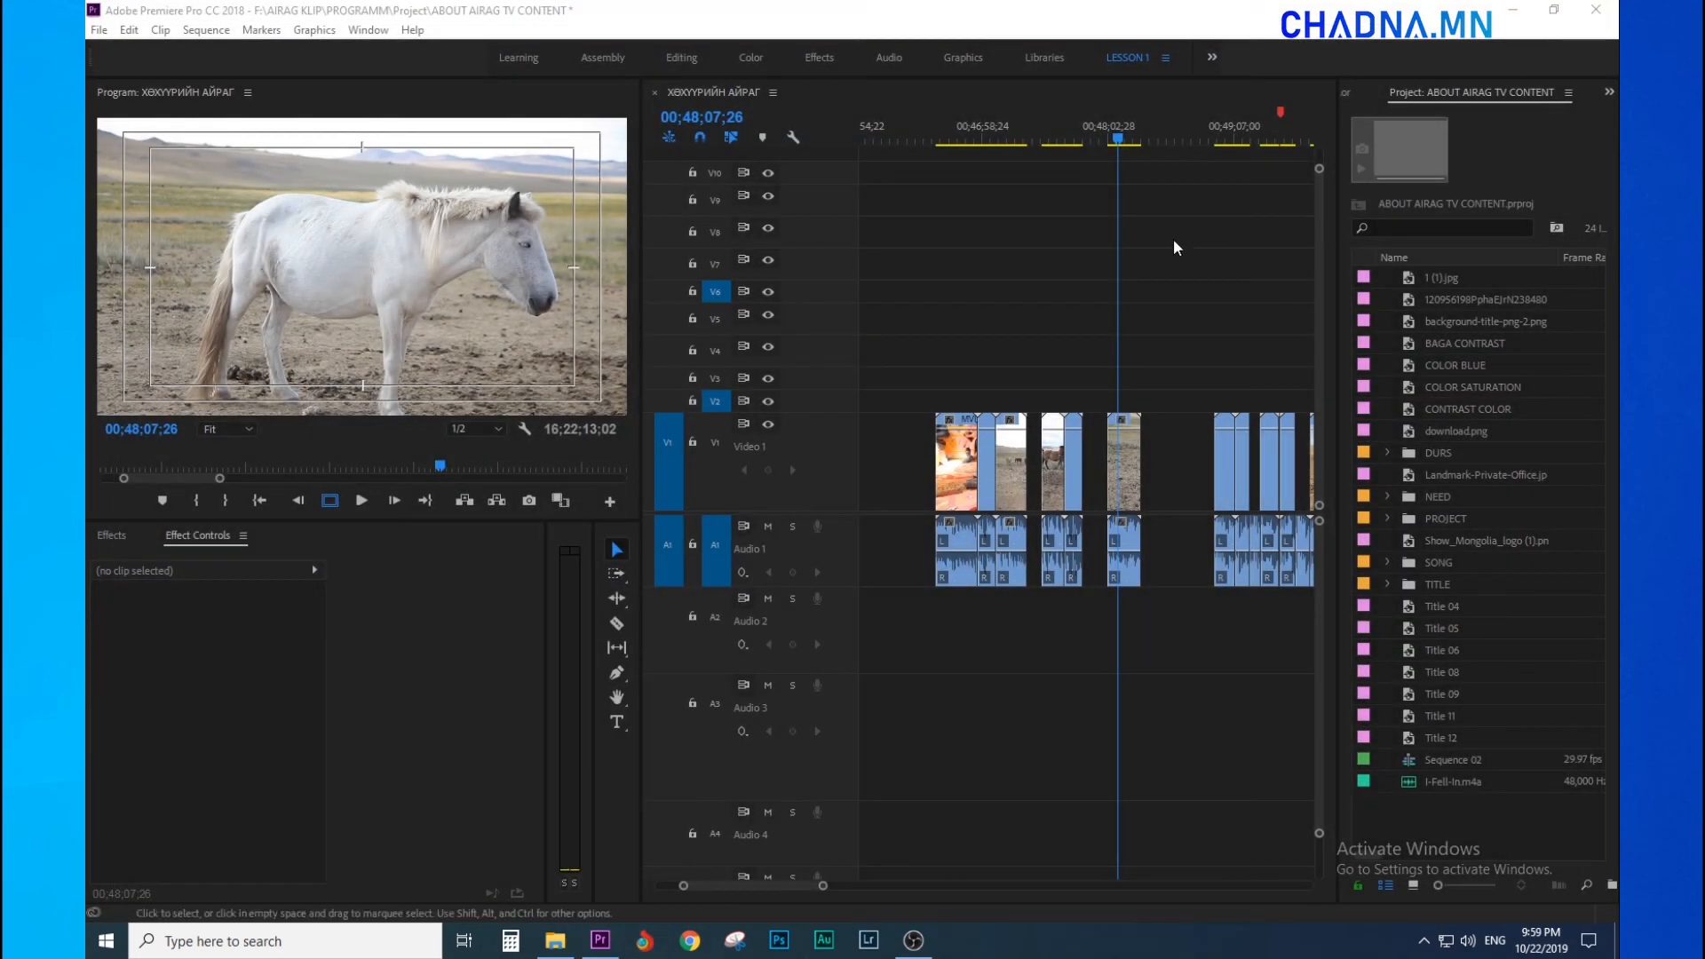
{"action": "key", "text": "ctrl+s"}
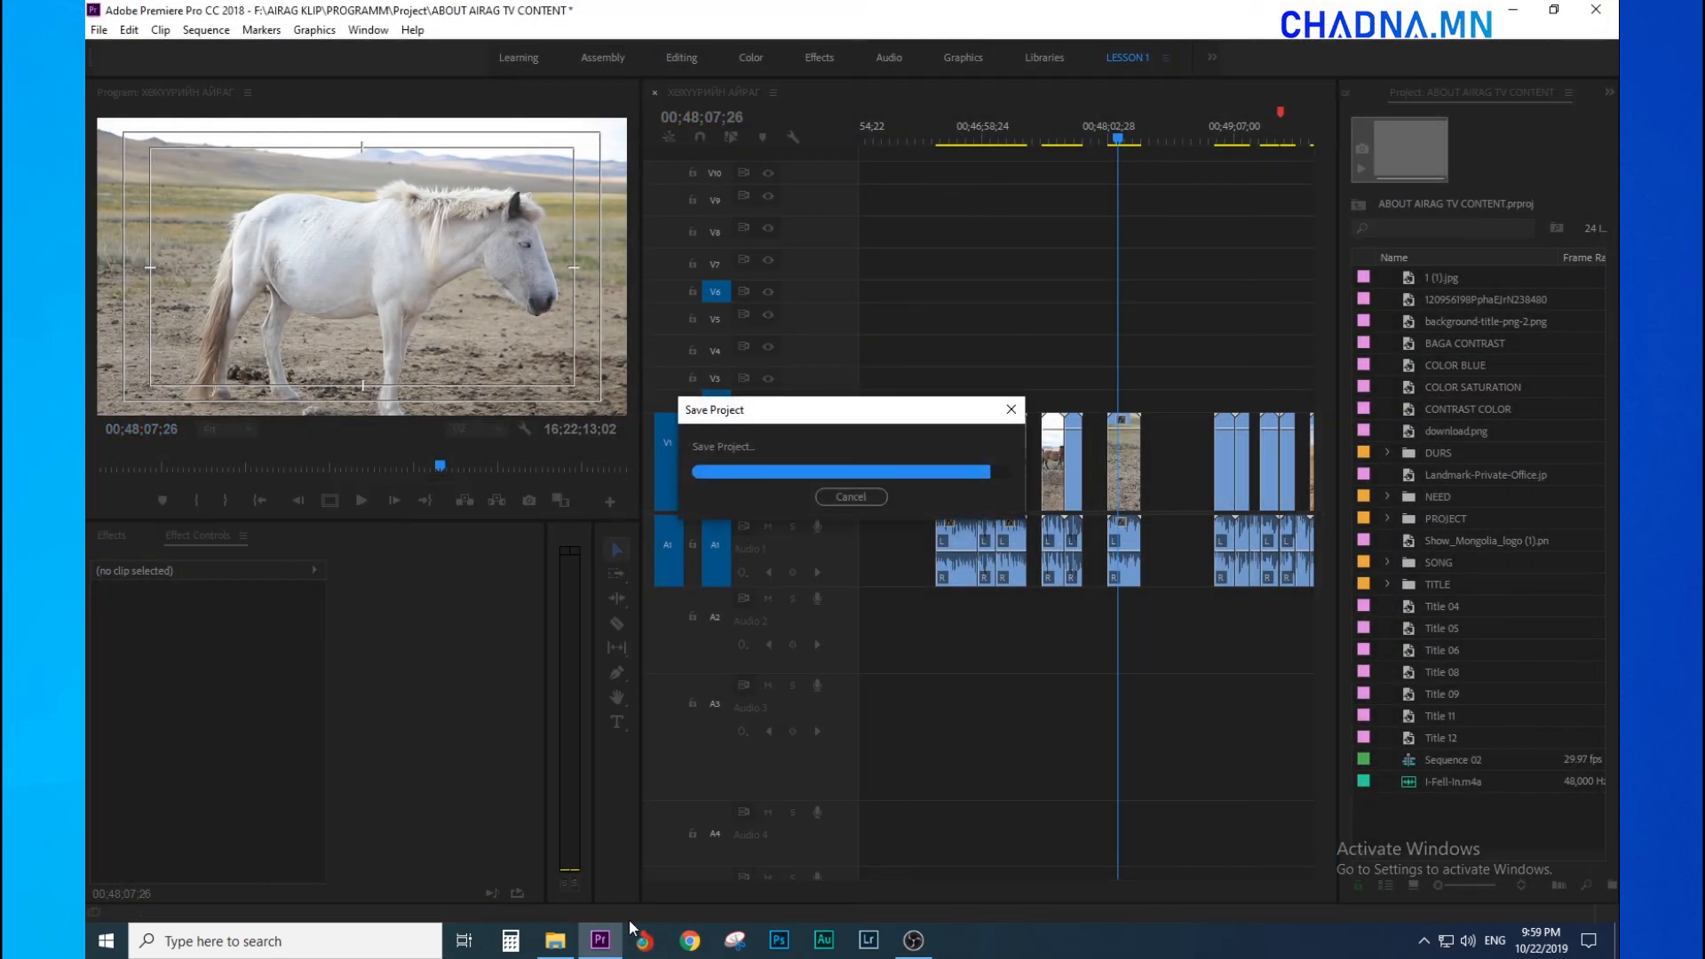